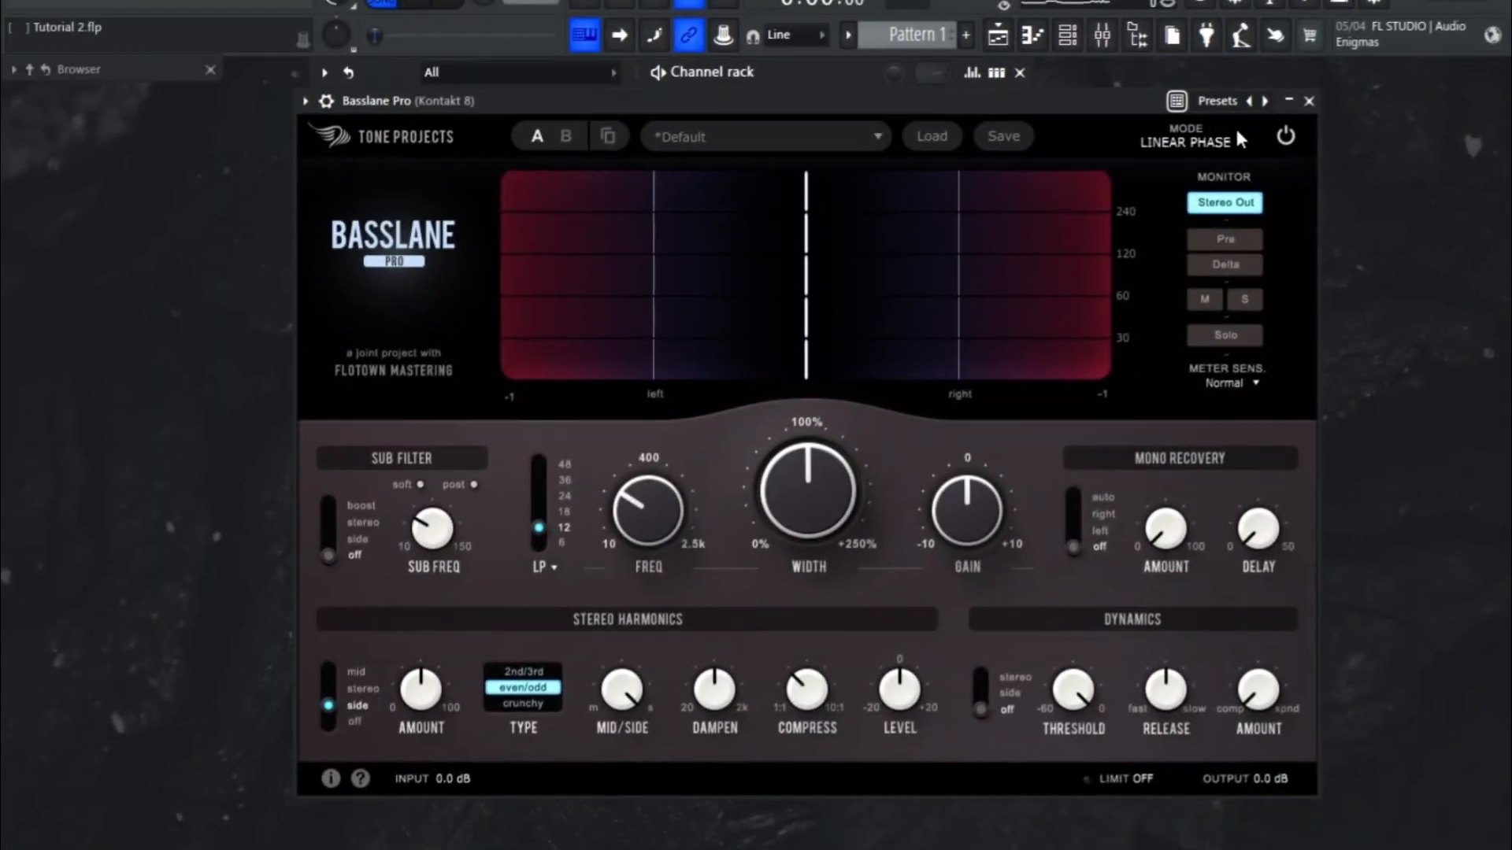
Close the Basslane Pro window and play Pattern 1 to hear how the kick and bass sit together
left_click(1309, 101)
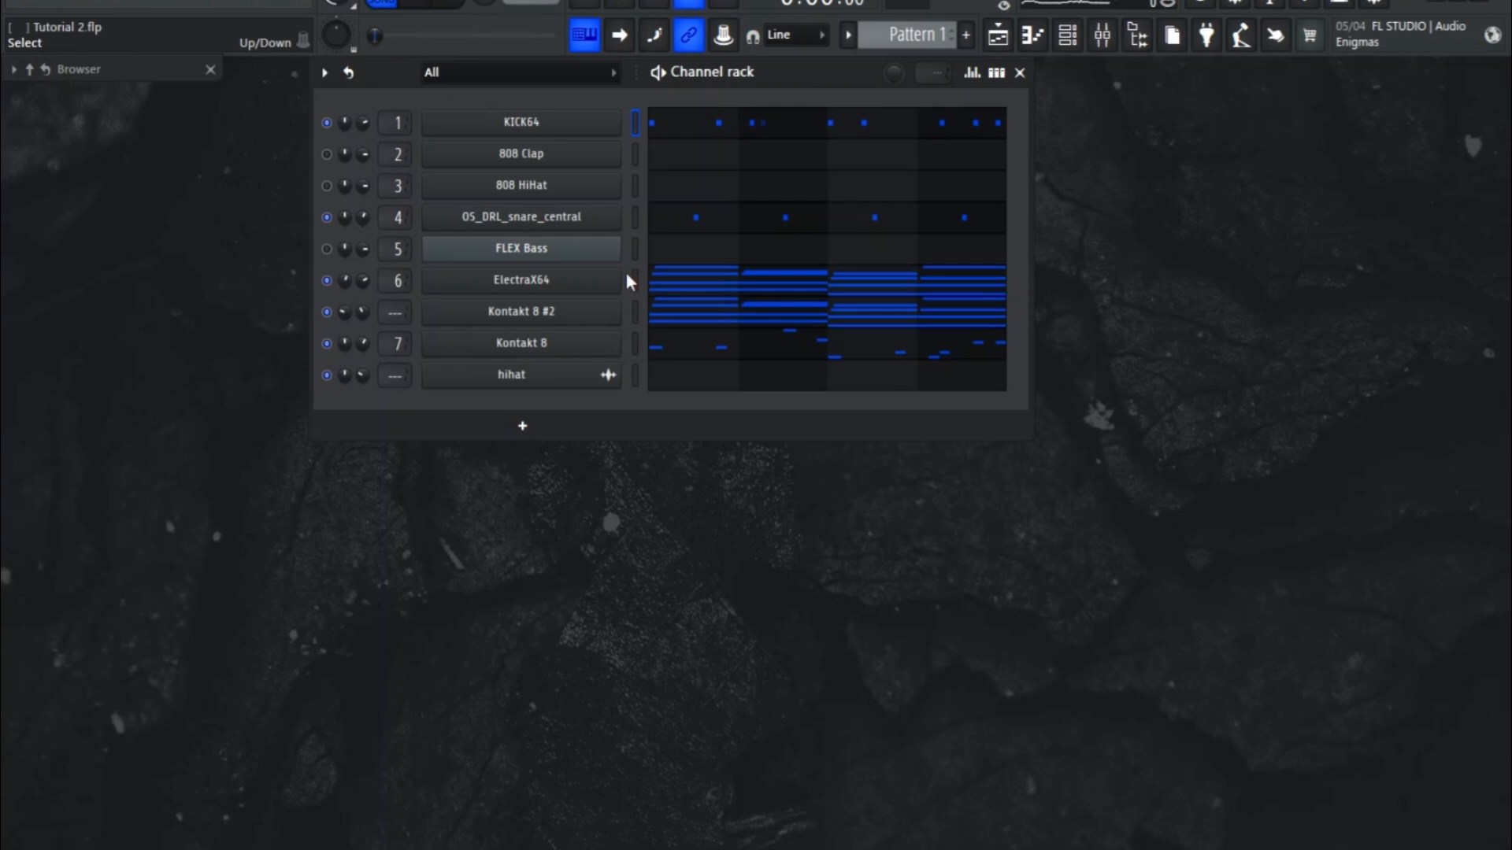
key("space")
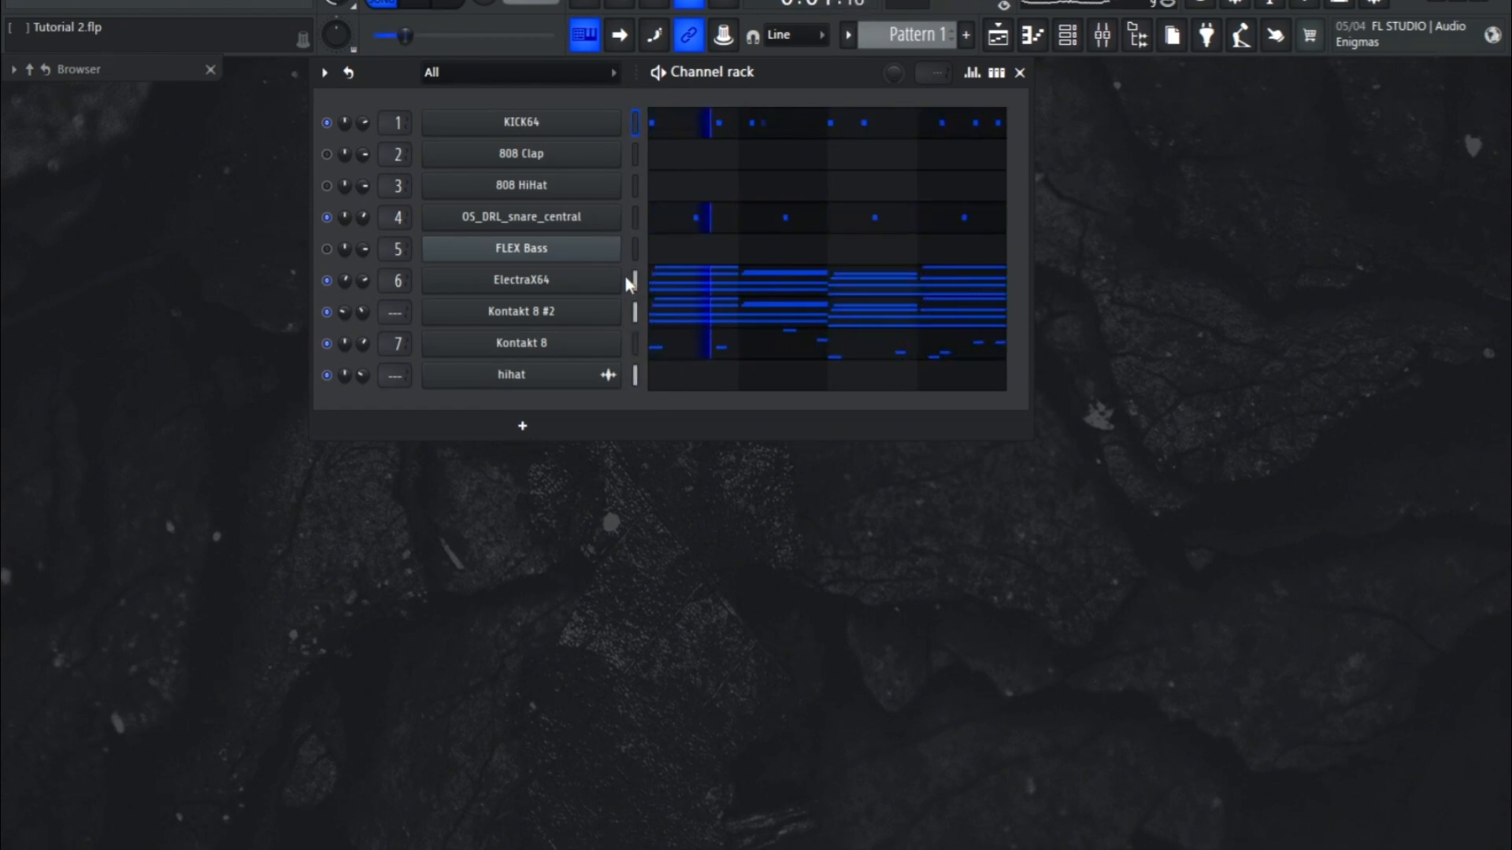
key("space")
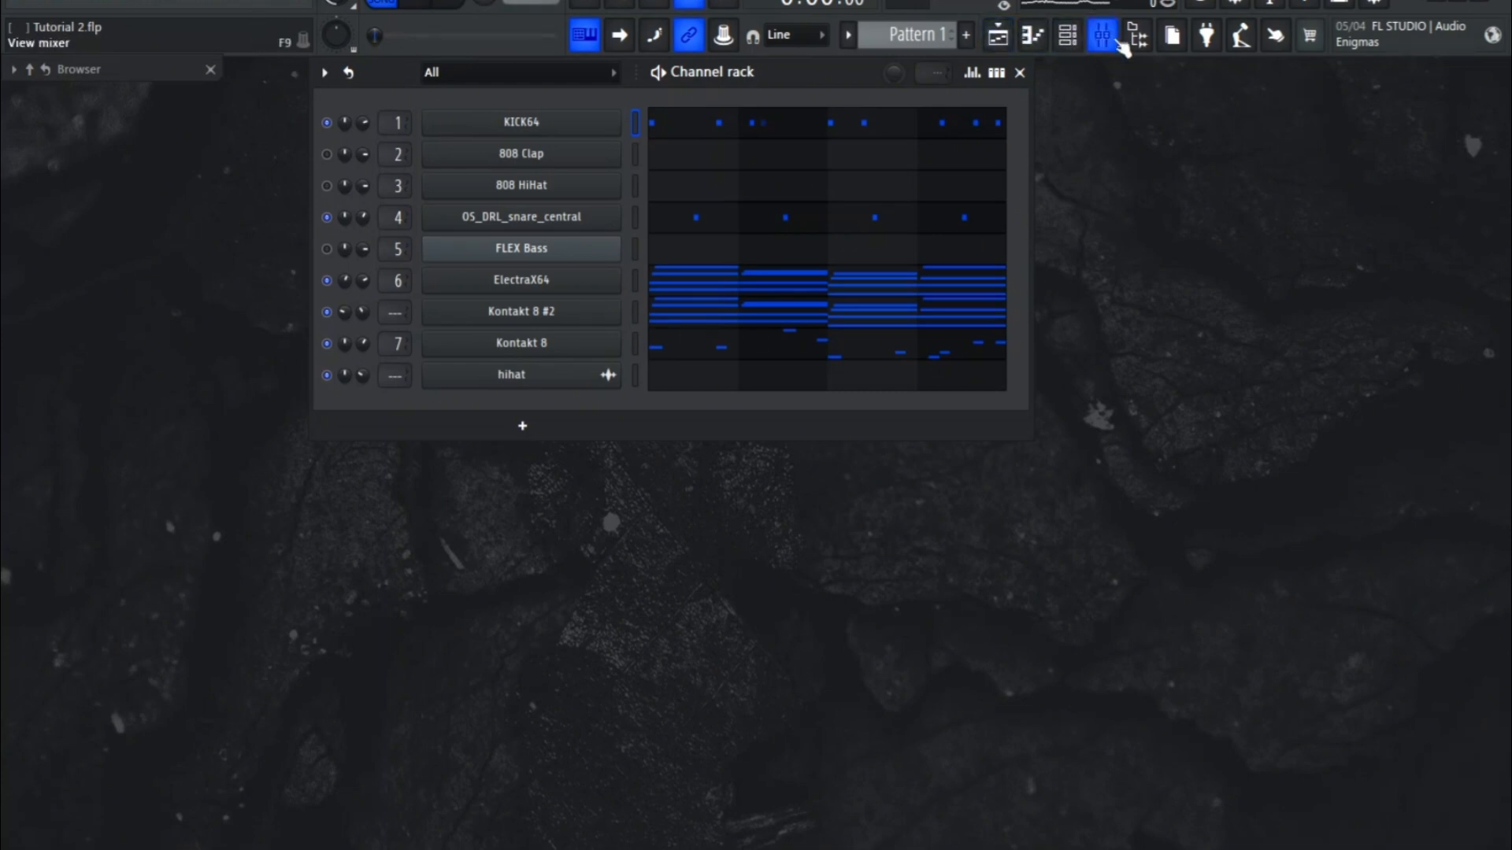
Open the mixer and sidechain the Insert 1 track to the Kontakt 8 track
left_click(1106, 36)
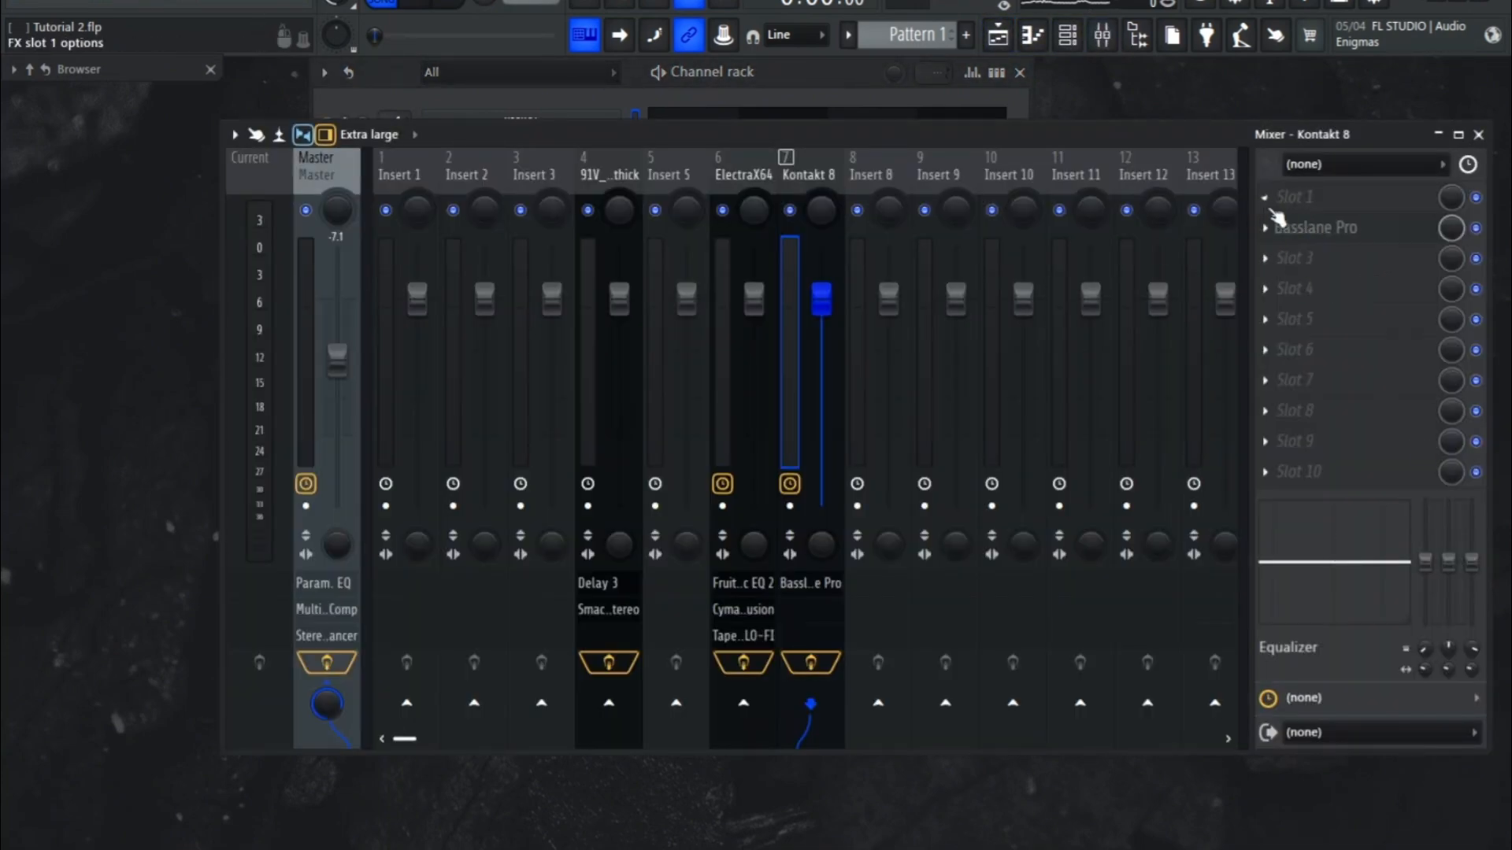
left_click(1280, 197)
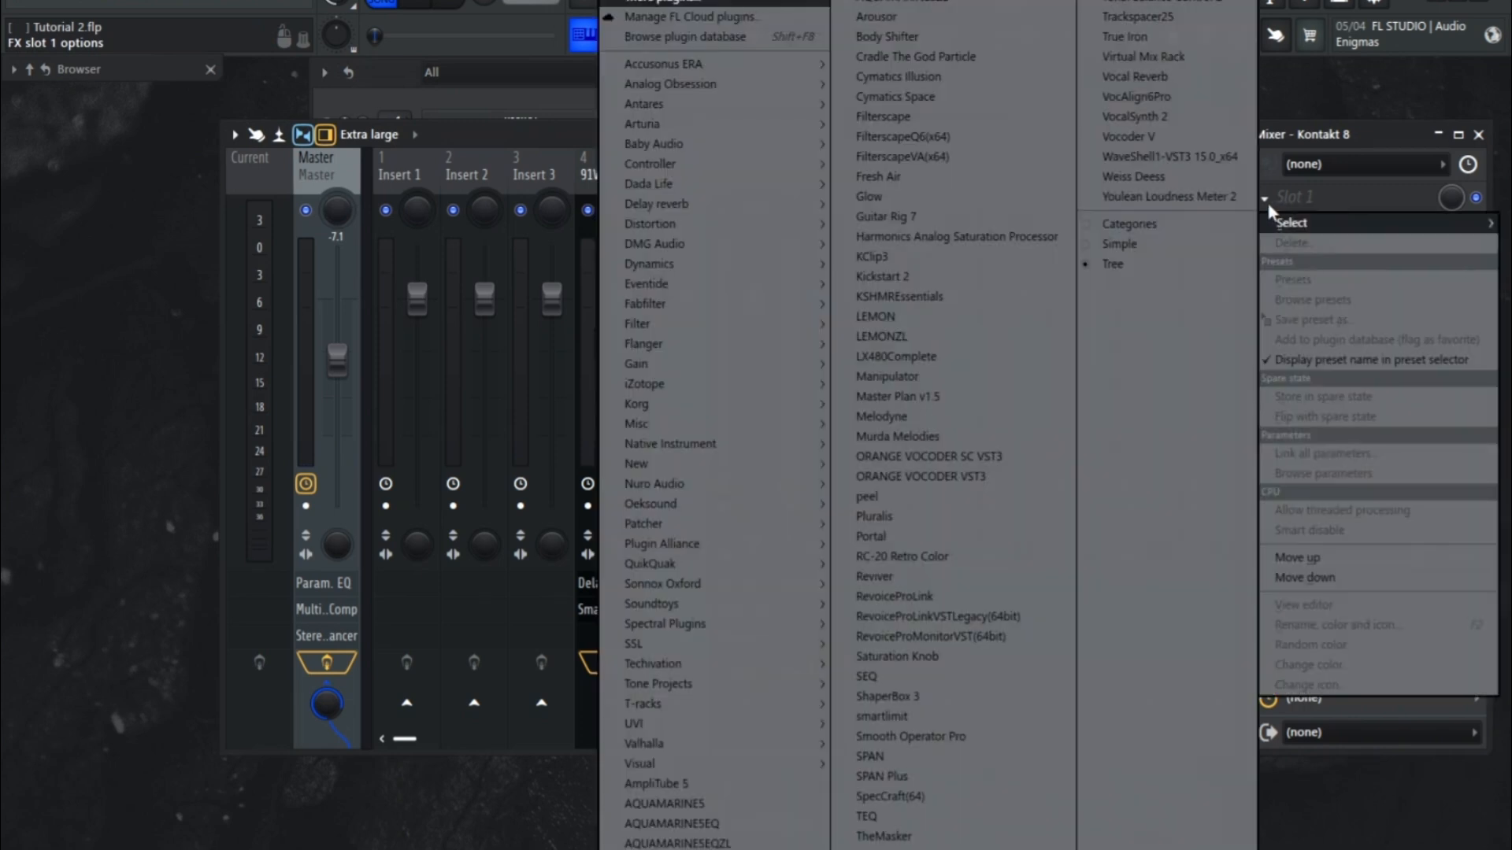
left_click(1276, 99)
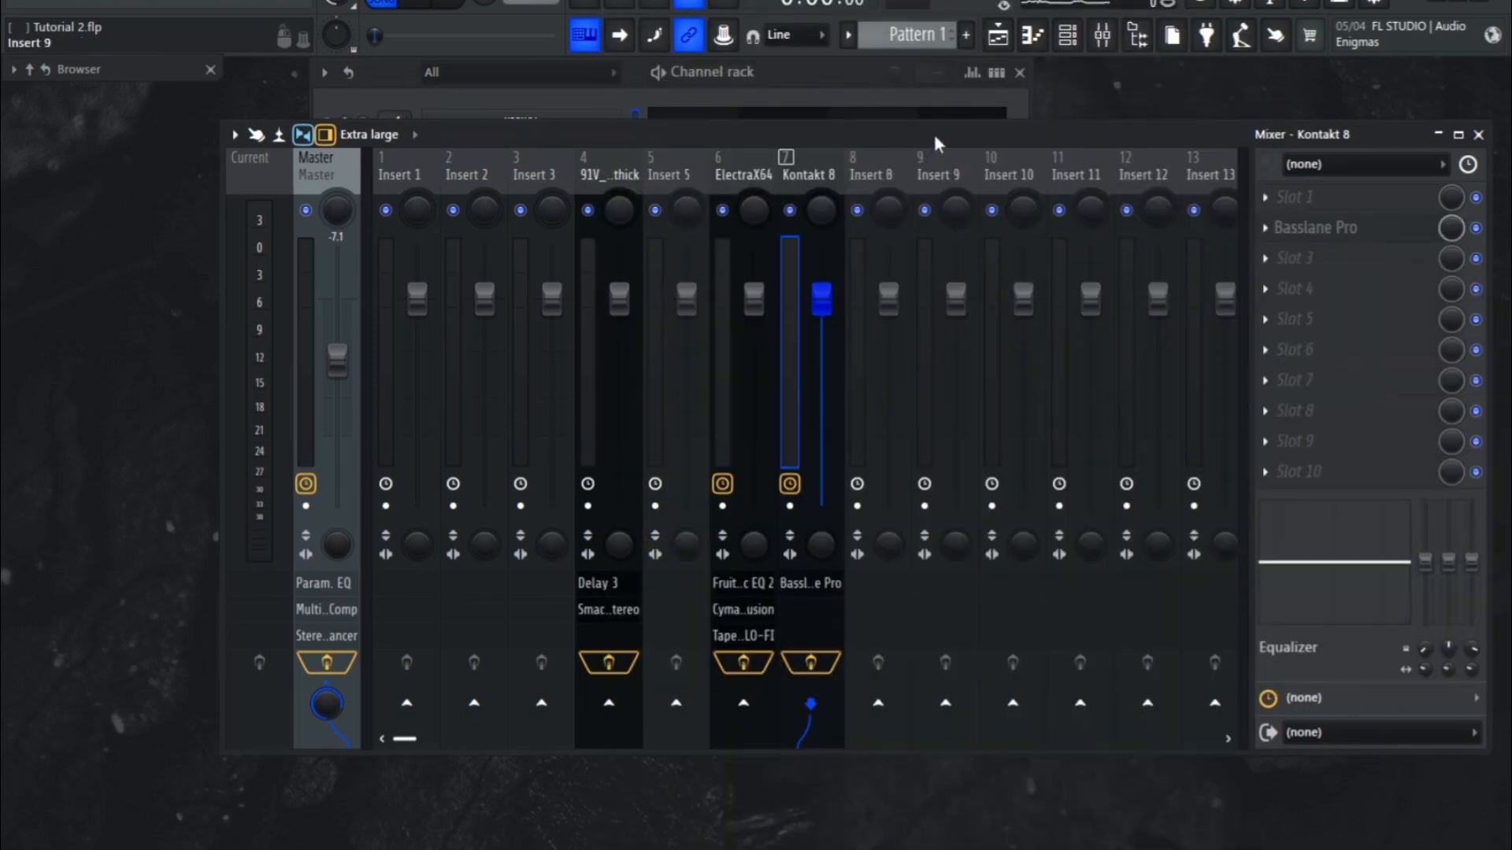
left_click_drag(934, 136, 949, 260)
left_click(411, 301)
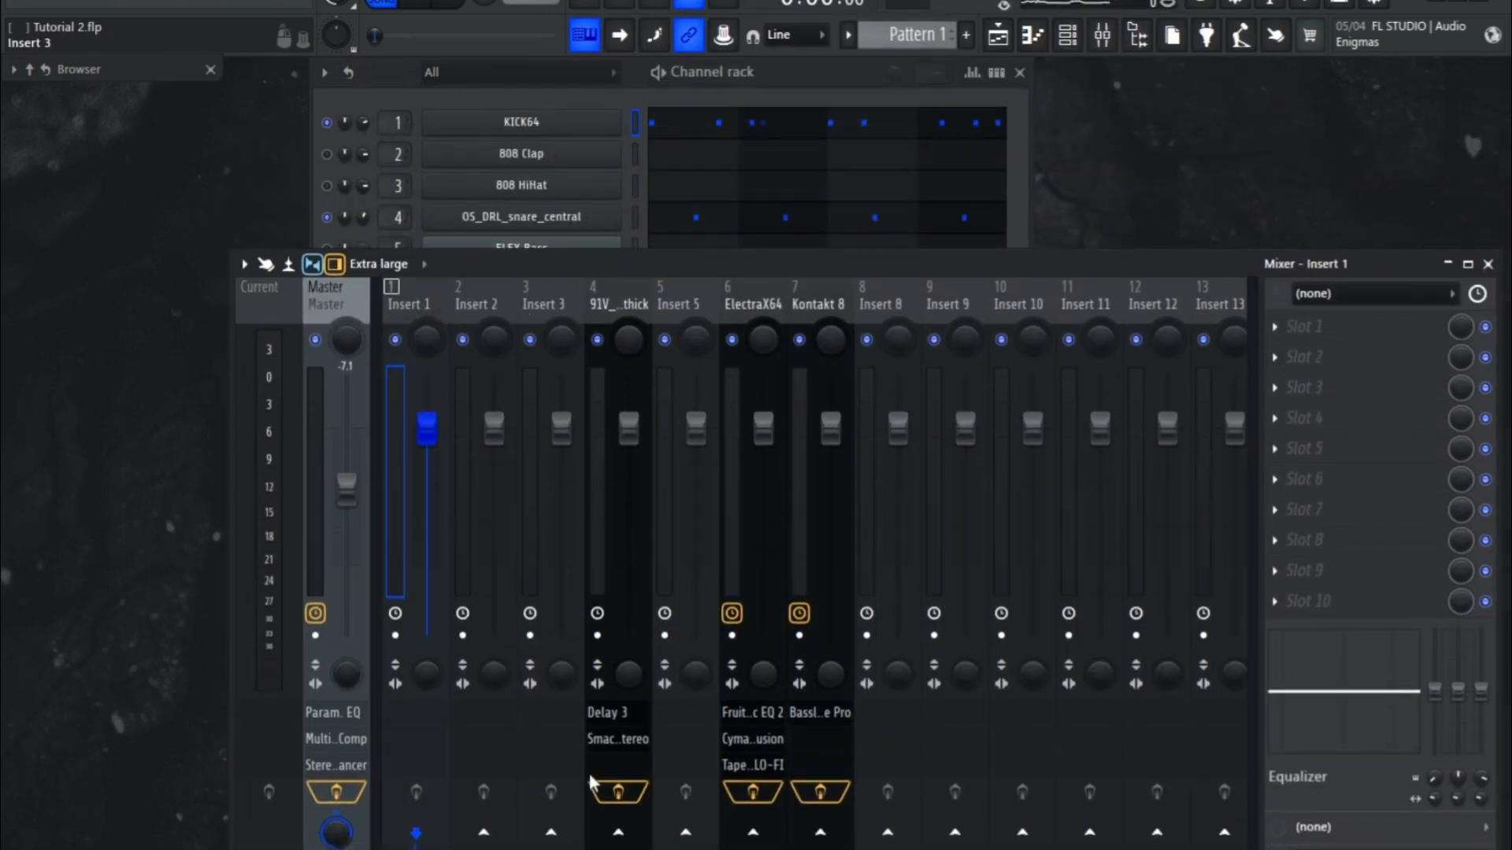
right_click(820, 832)
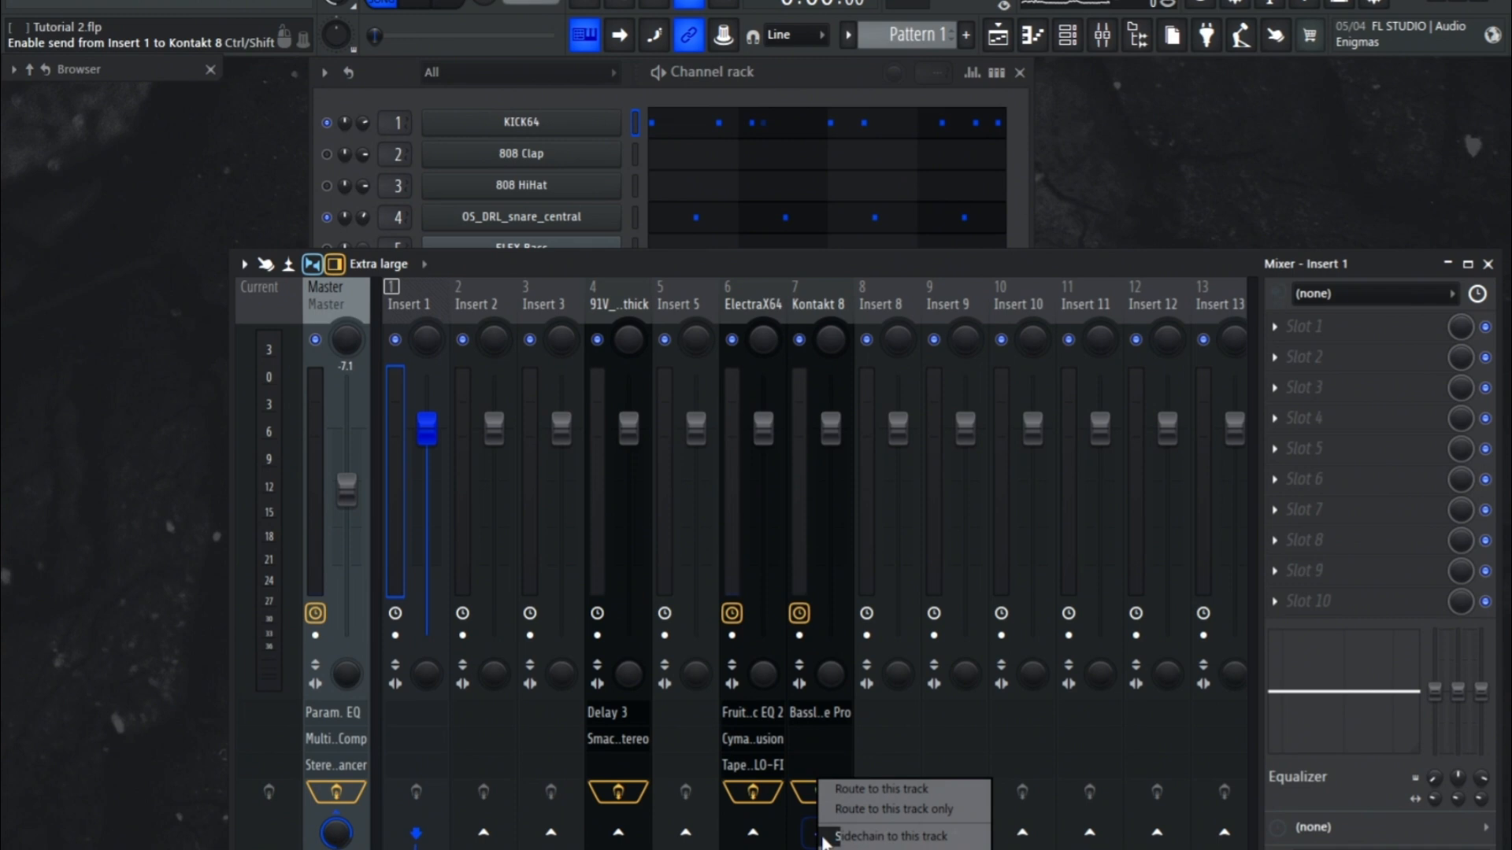
left_click(897, 842)
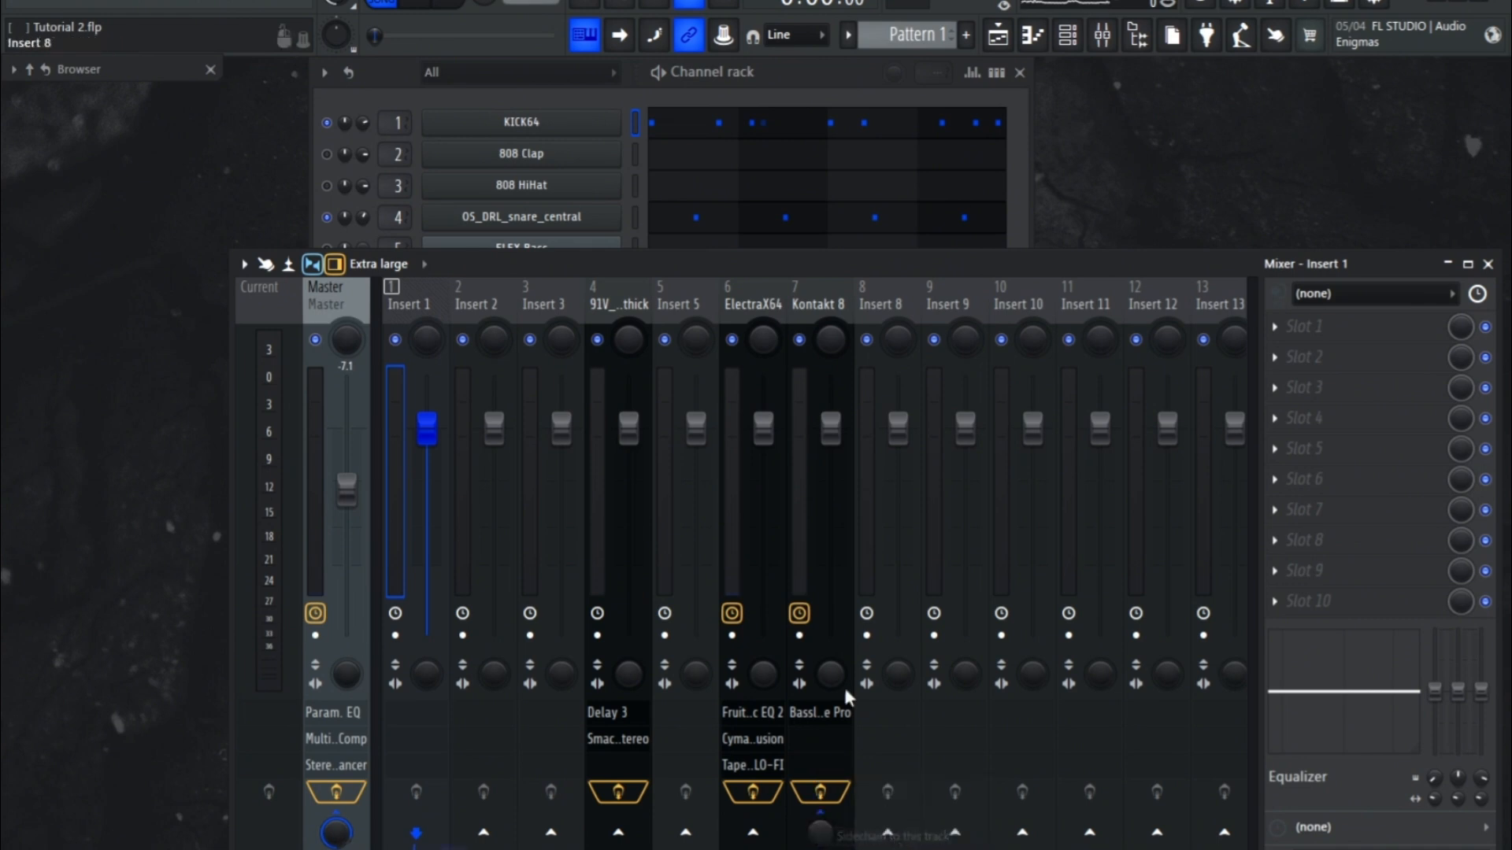
Load Fruity Limiter into slot 1 of the Kontakt 8 mixer track
left_click(807, 304)
left_click(1272, 327)
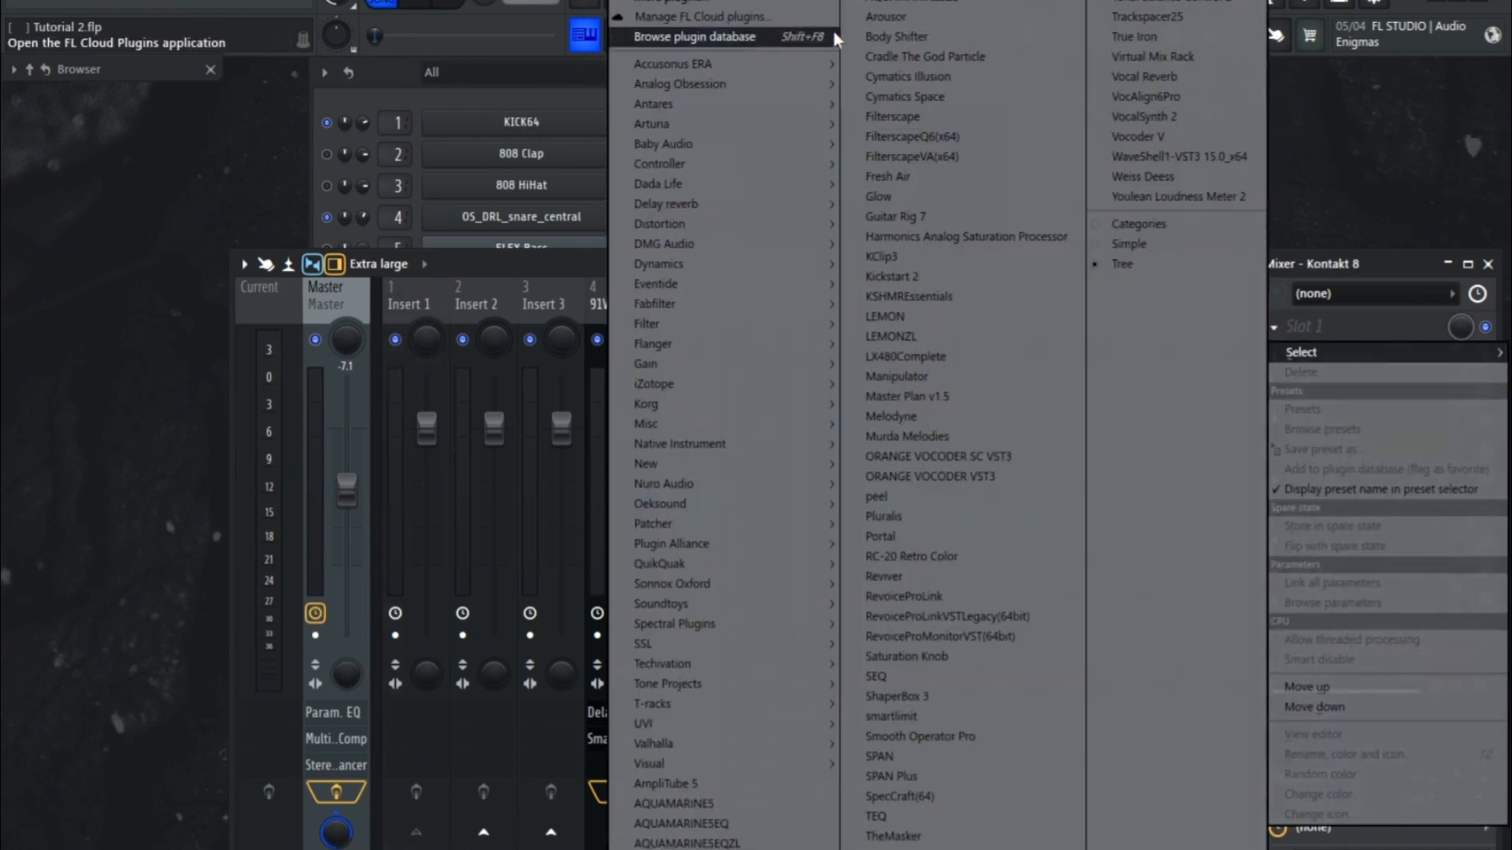
mouse_move(668, 262)
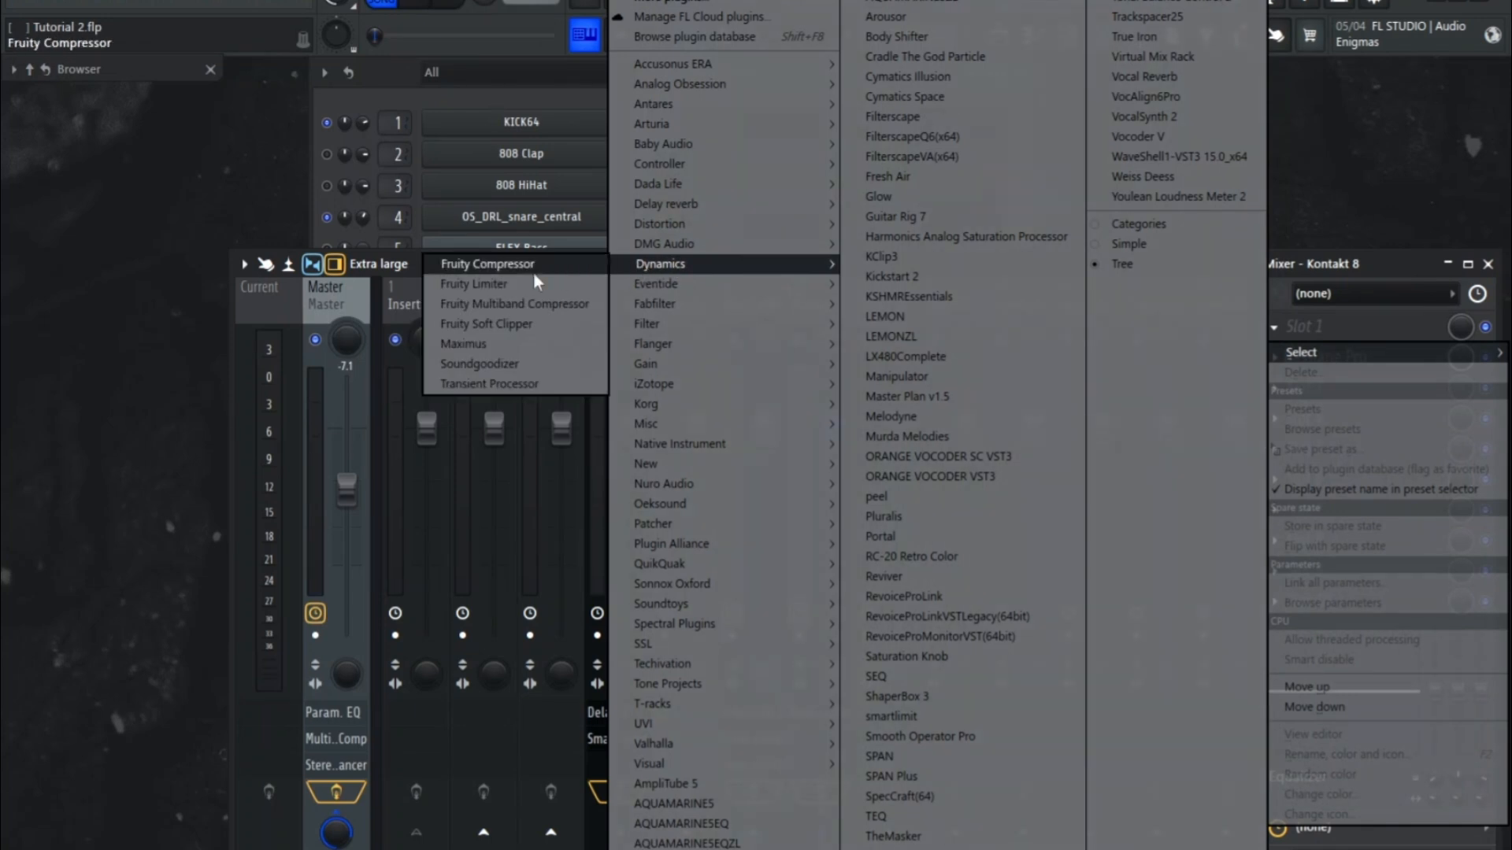
left_click(503, 285)
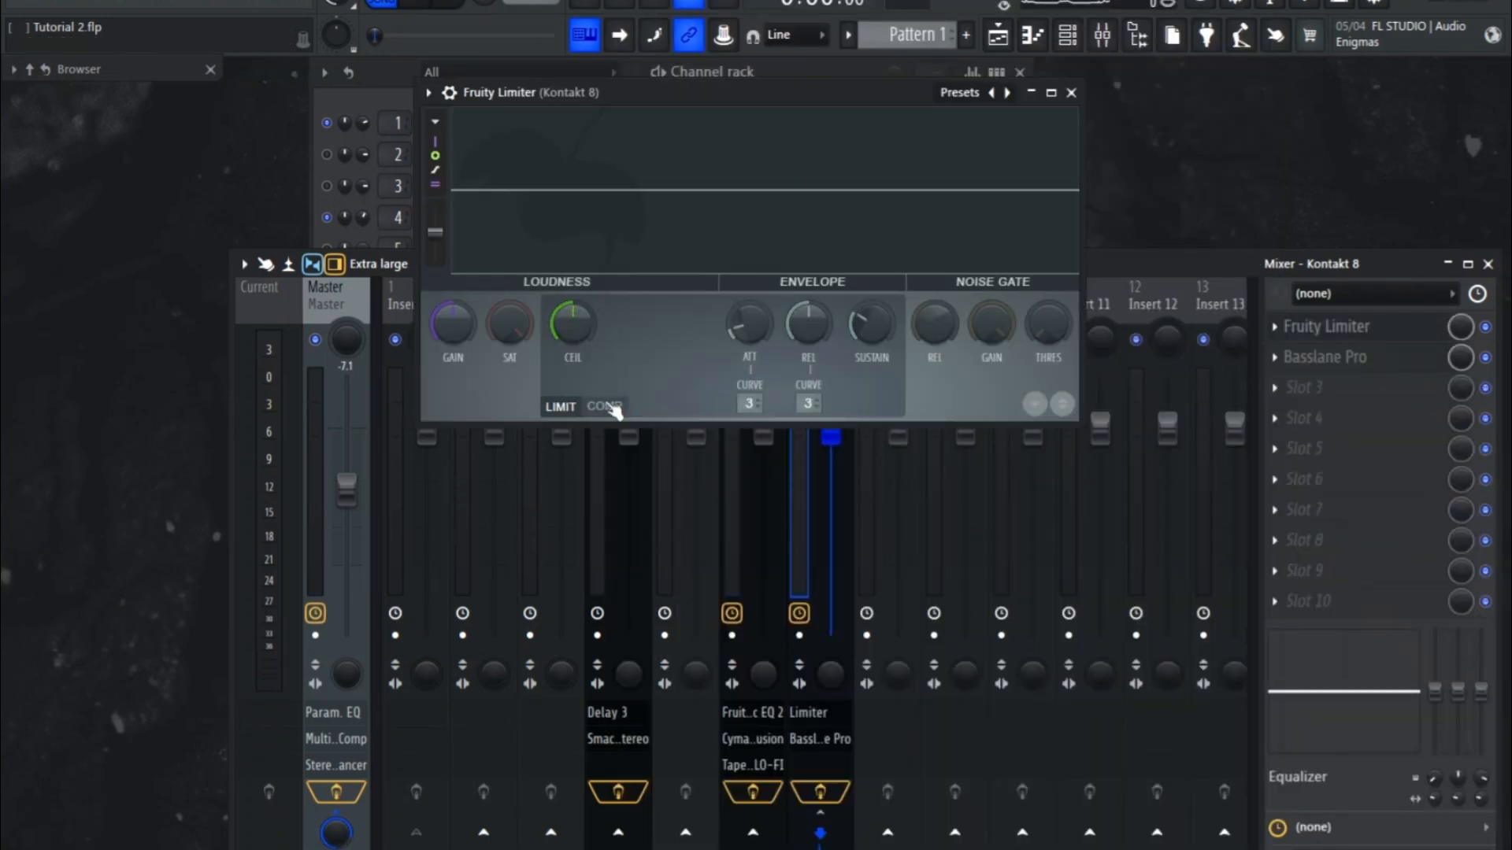
Switch Fruity Limiter to compressor mode and set its sidechain input to Insert 1
left_click(604, 406)
left_click(808, 403)
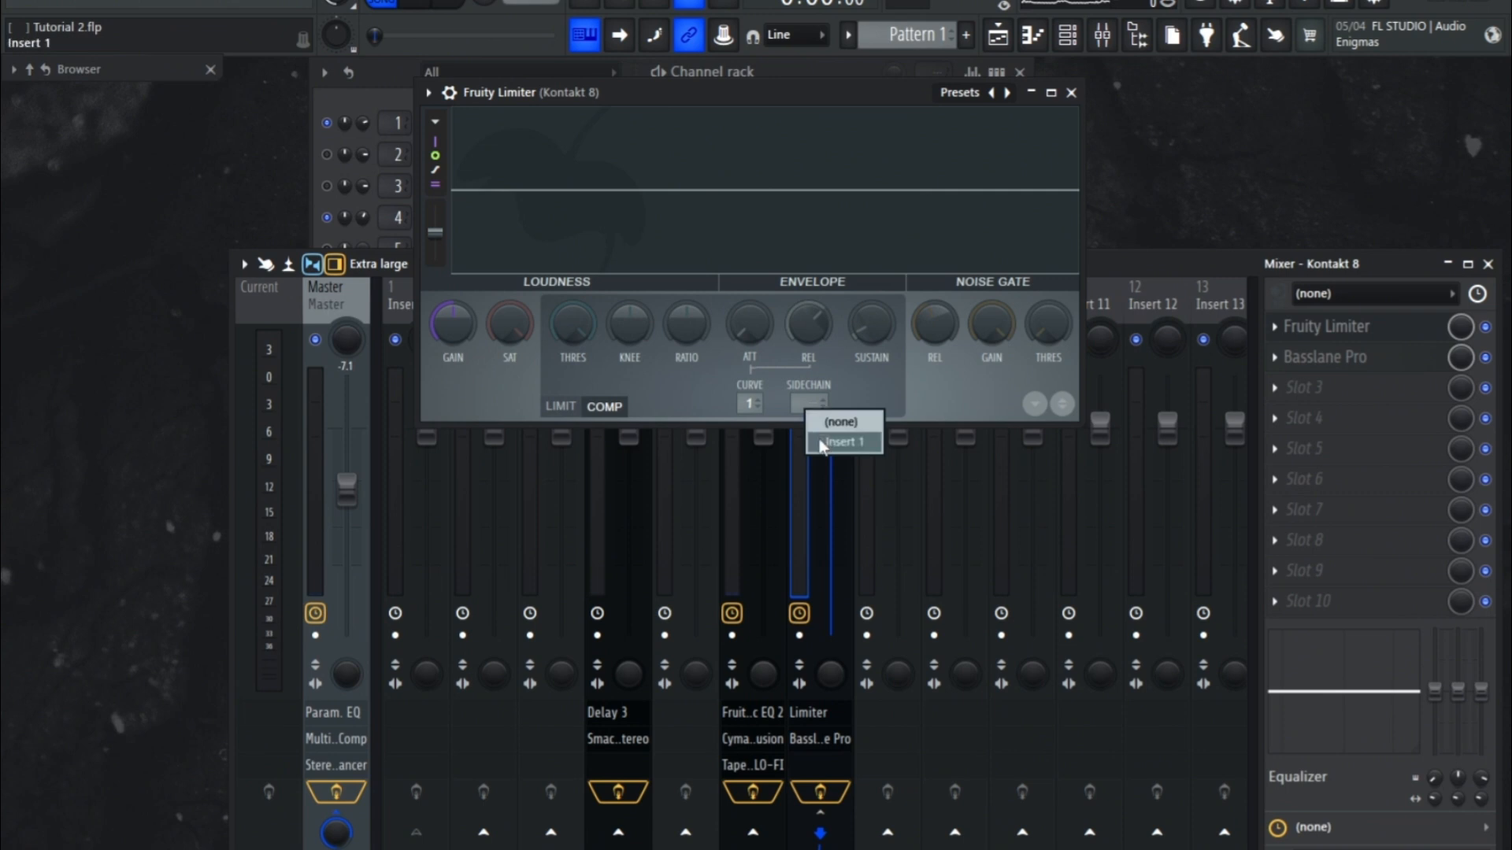
left_click(841, 441)
Lower the compressor threshold and adjust the knee while the pattern plays
key("space")
left_click_drag(572, 321, 571, 399)
mouse_move(629, 322)
left_mouse_down()
mouse_move(629, 353)
mouse_move(630, 315)
mouse_move(566, 320)
mouse_move(617, 313)
left_mouse_up()
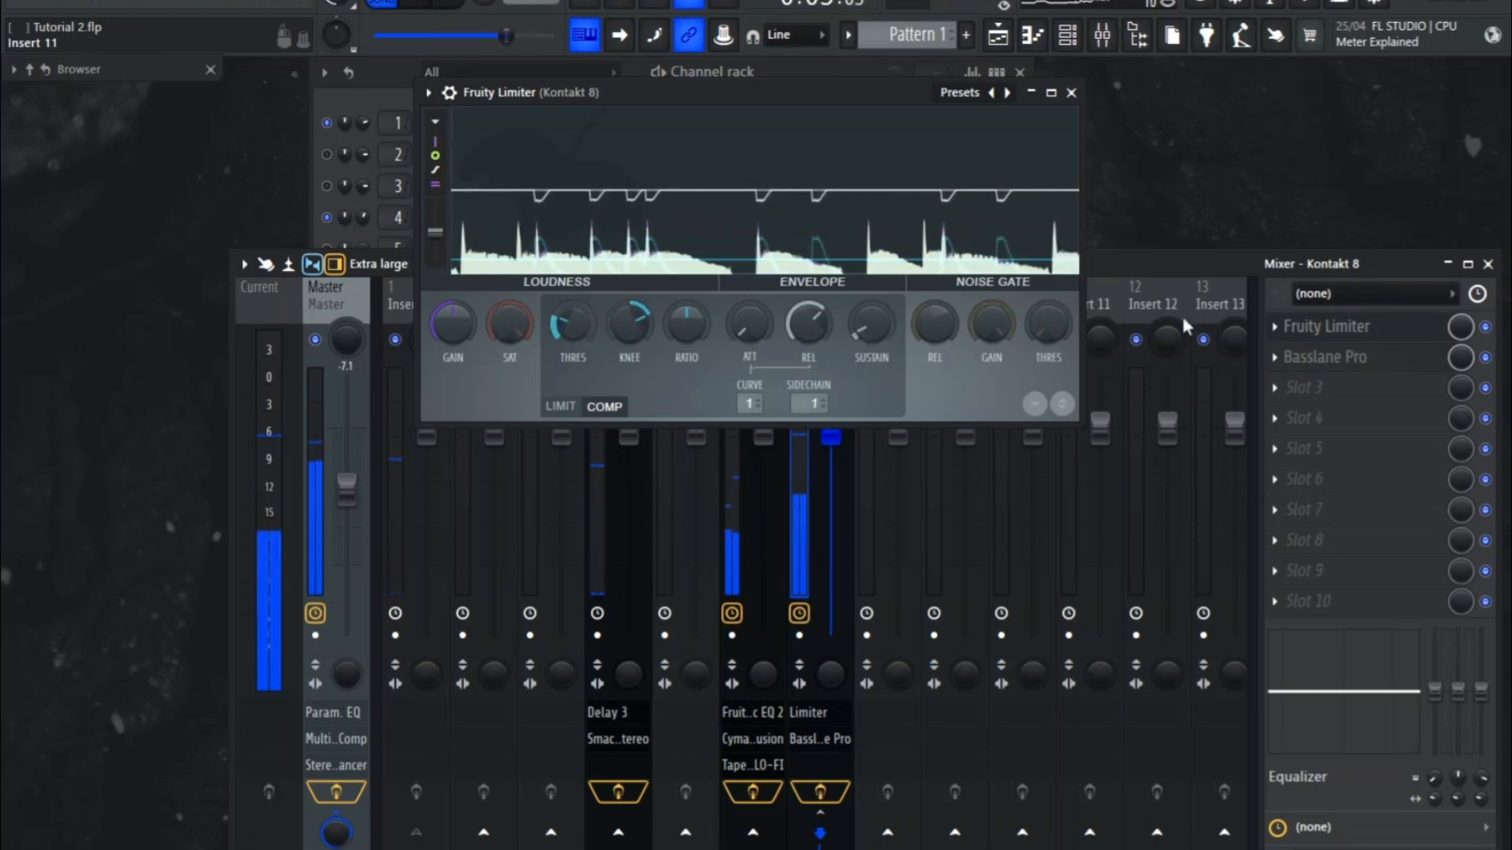
Compare the bass with Fruity Limiter off and on, and fine-tune the compressor threshold to around -19 dB
left_click(1486, 327)
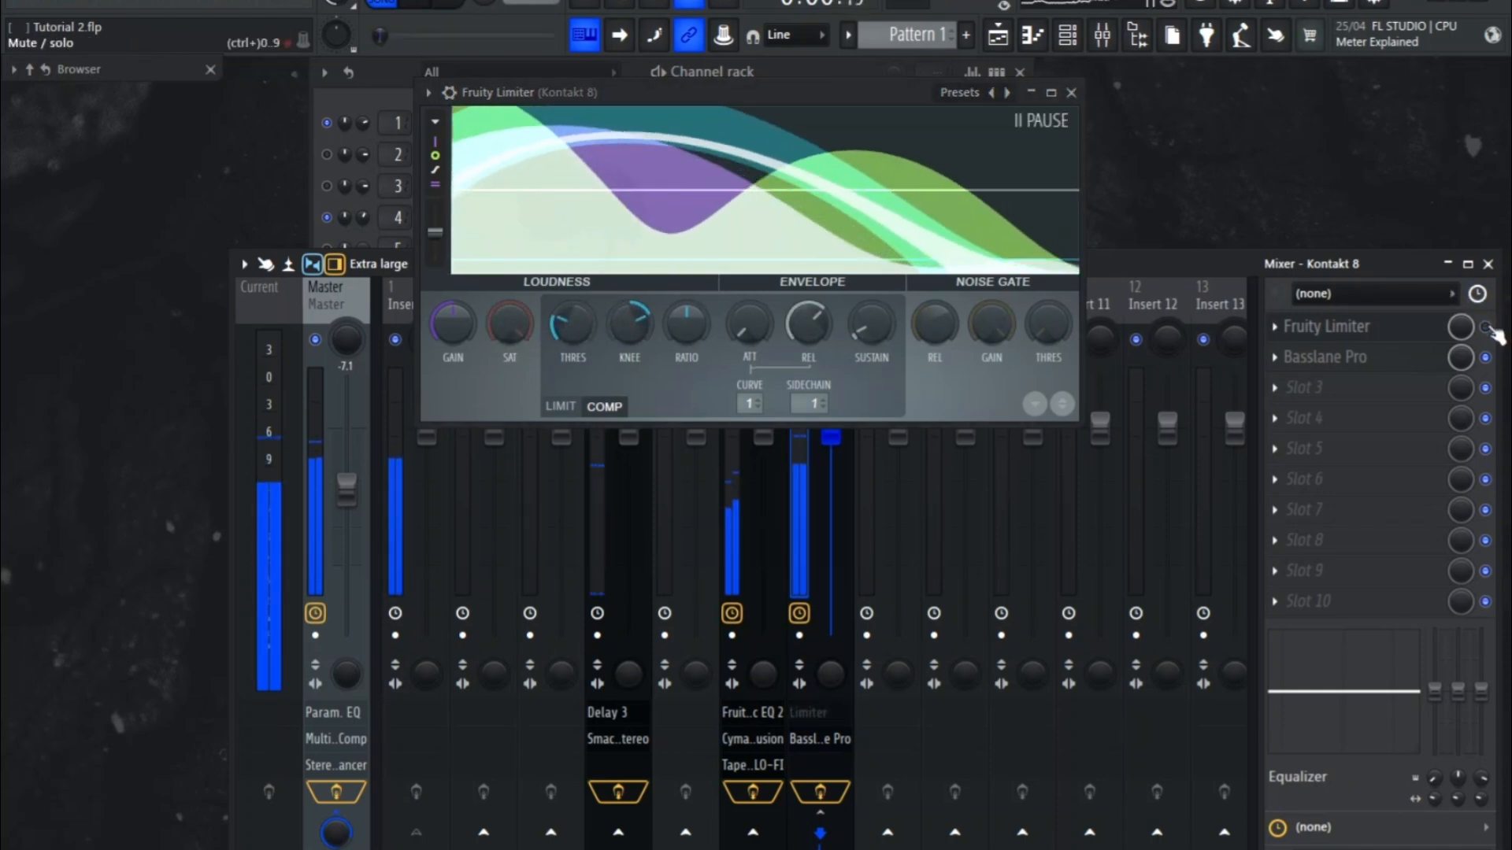
left_click(1486, 327)
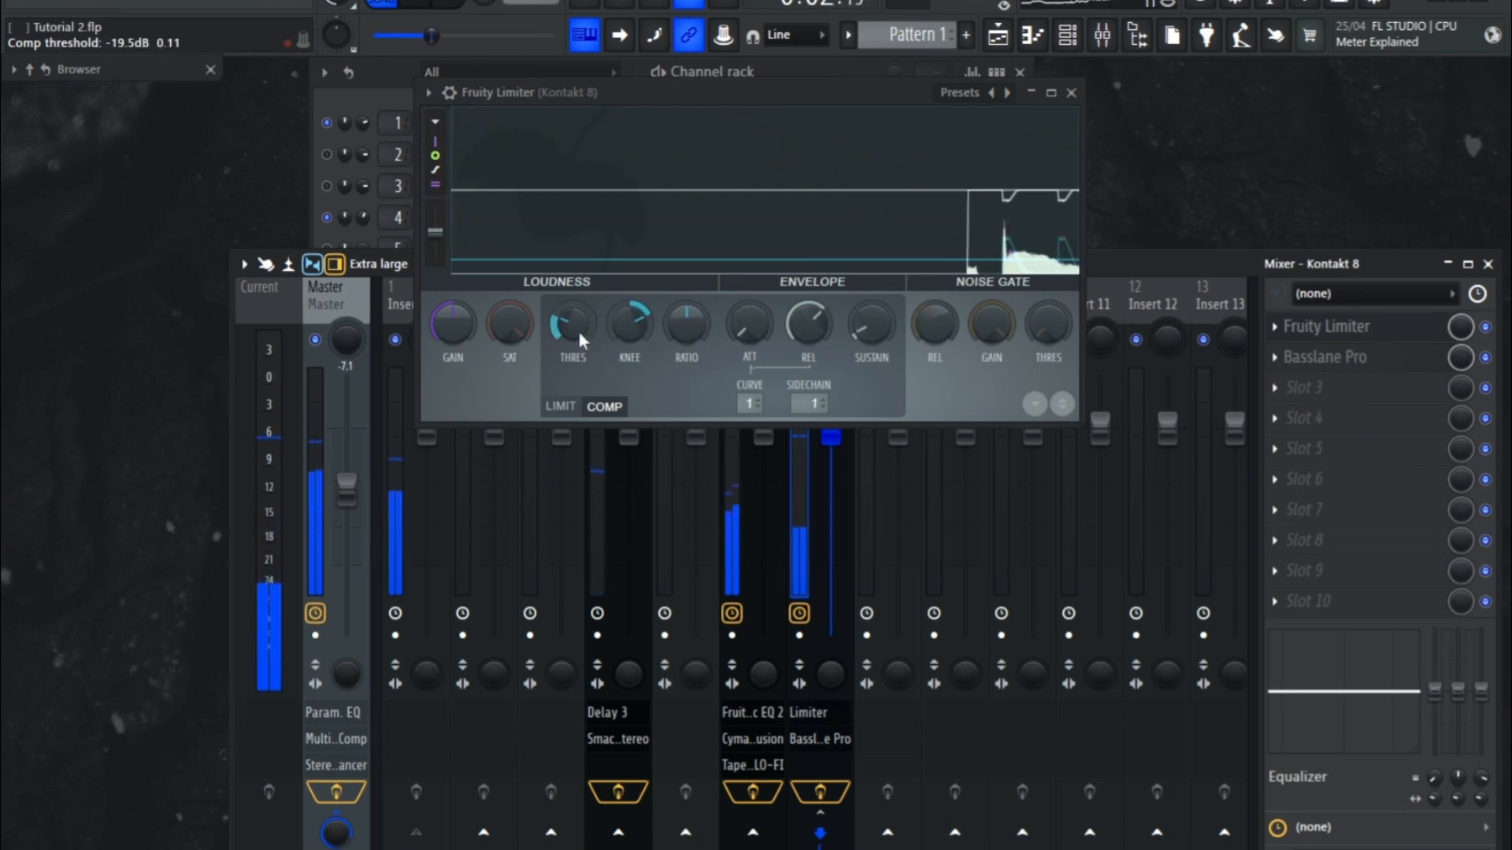
left_click_drag(626, 326, 644, 322)
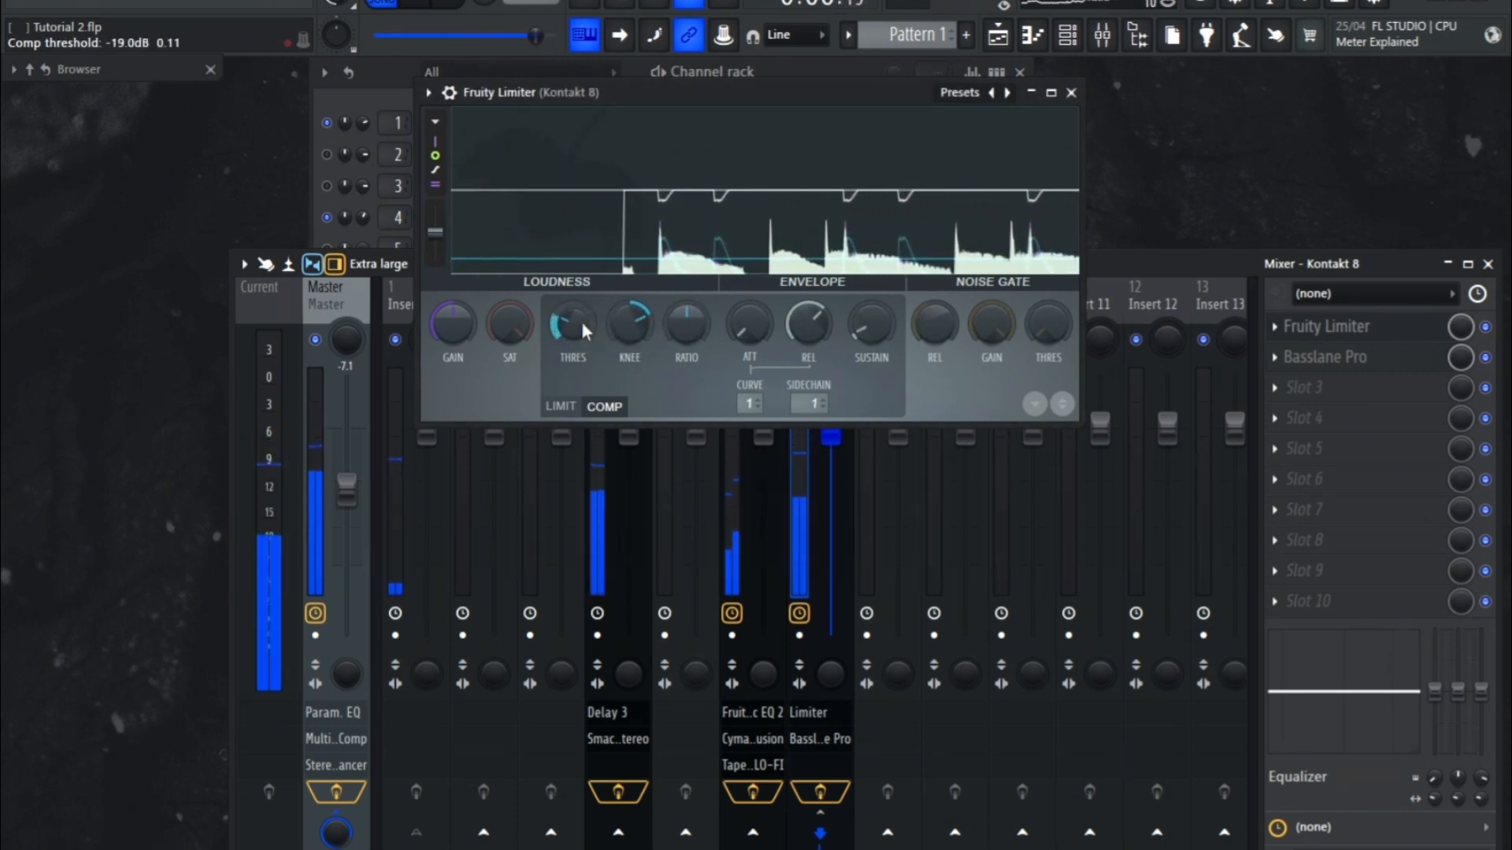
left_click_drag(567, 328, 567, 337)
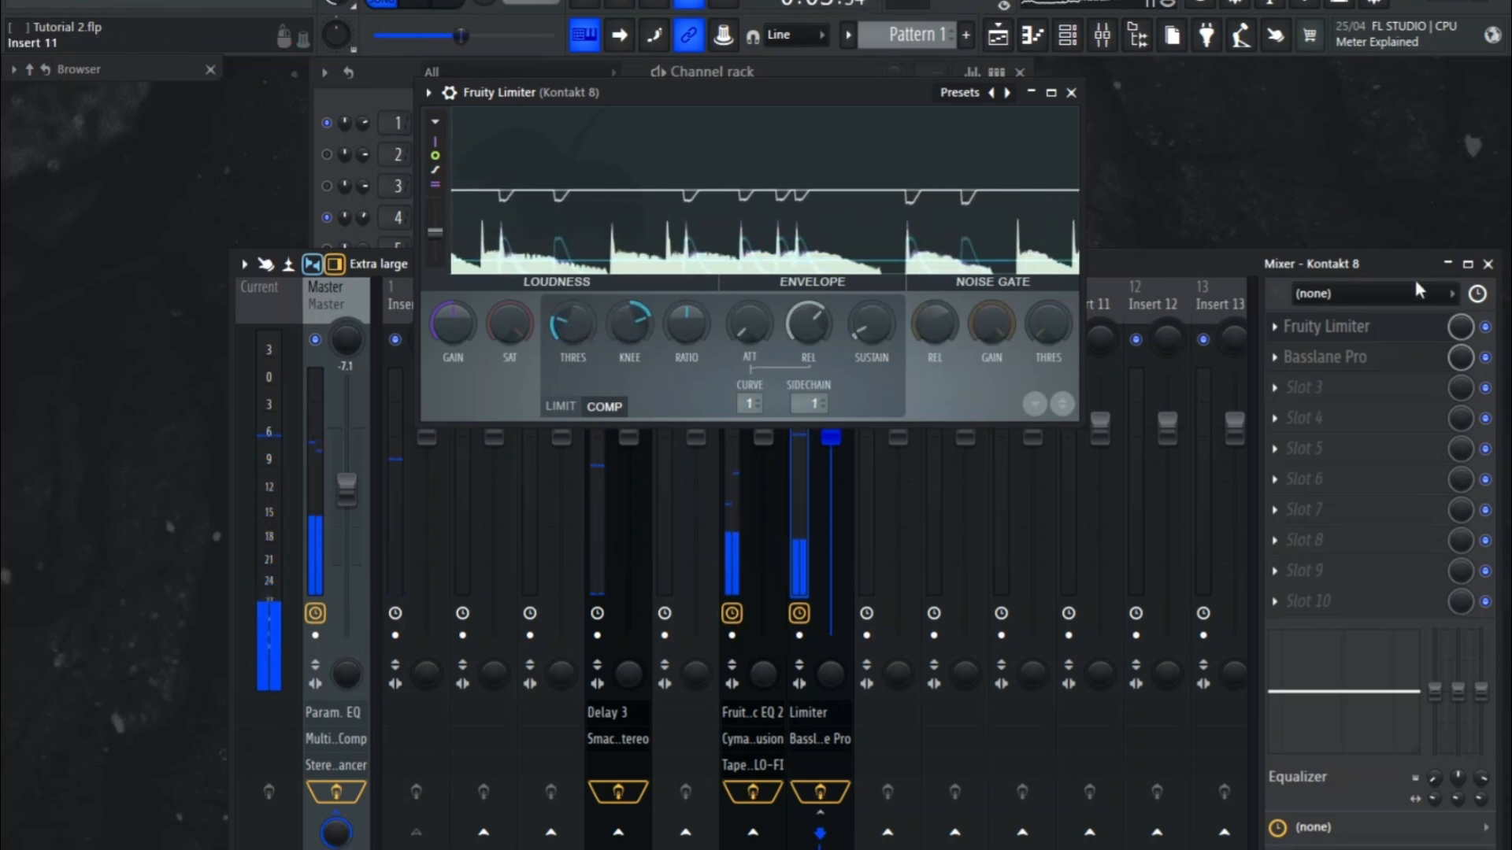
Check the ducking by bypassing and re-enabling Fruity Limiter on Kontakt 8, and close the limiter window
left_click(1486, 327)
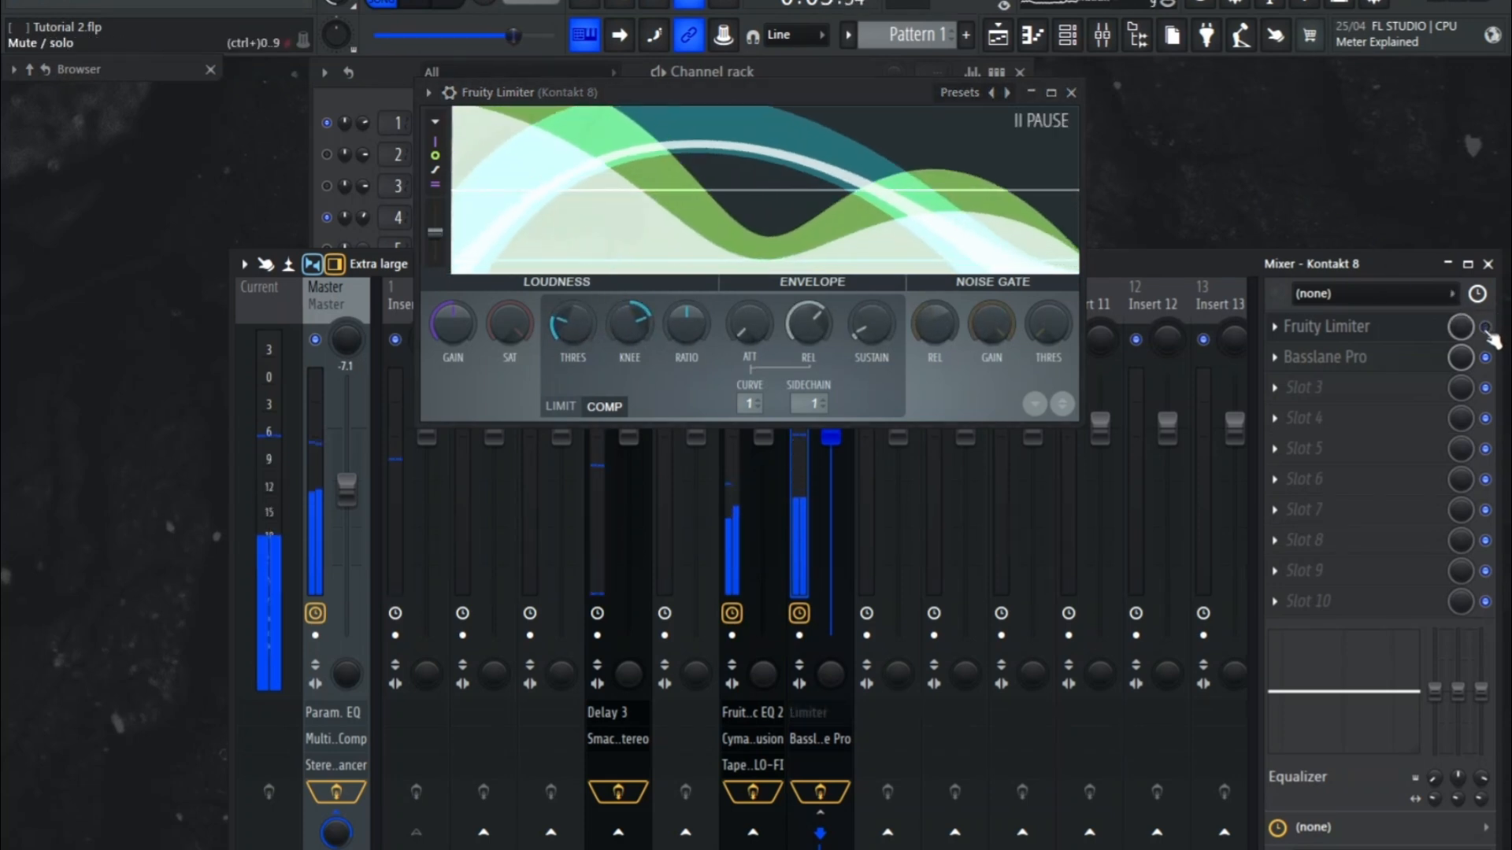
left_click(1486, 328)
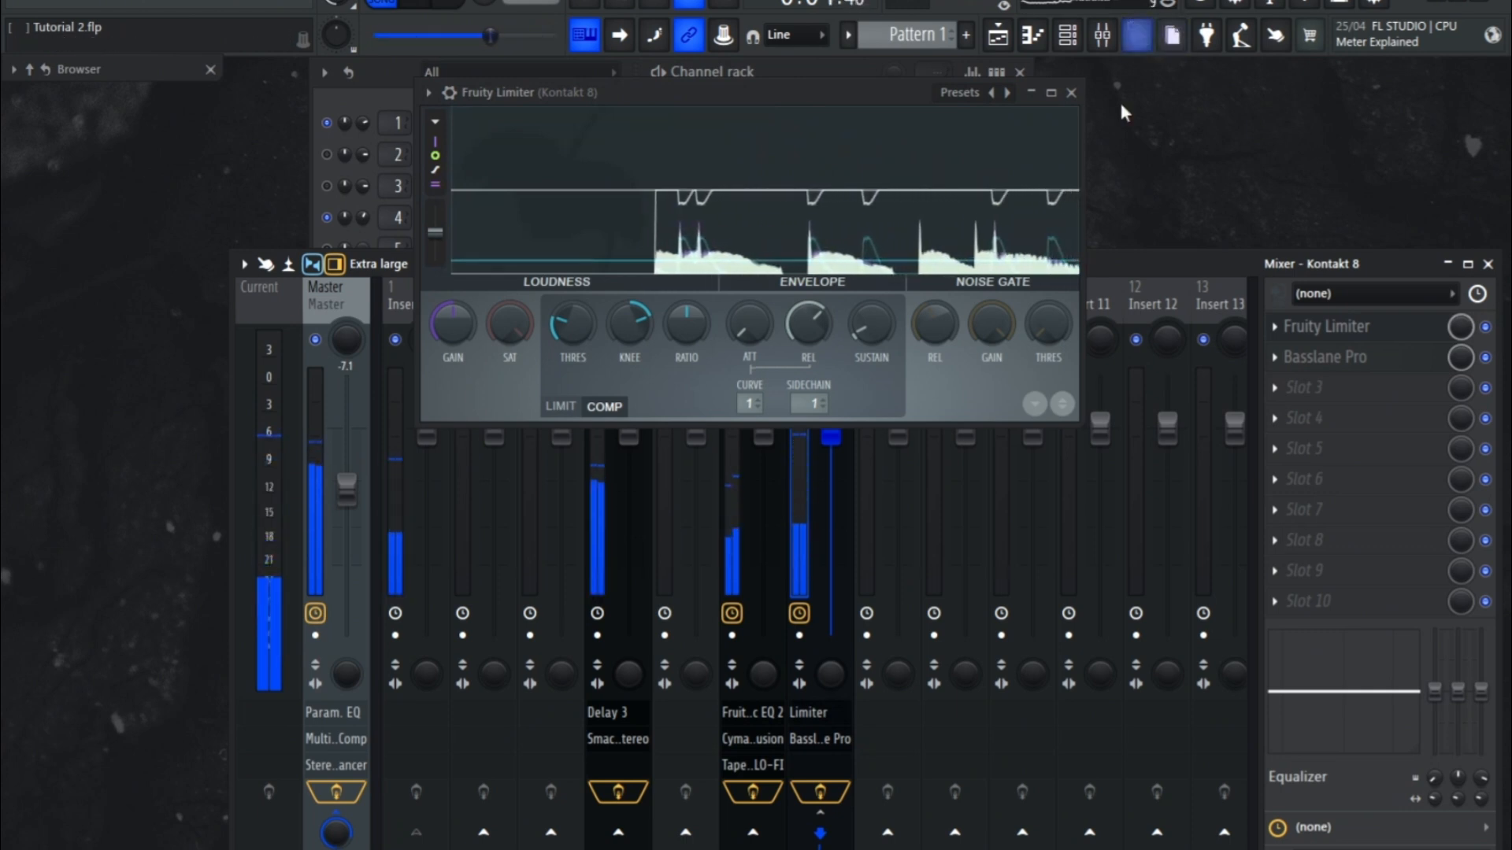
left_click(1071, 93)
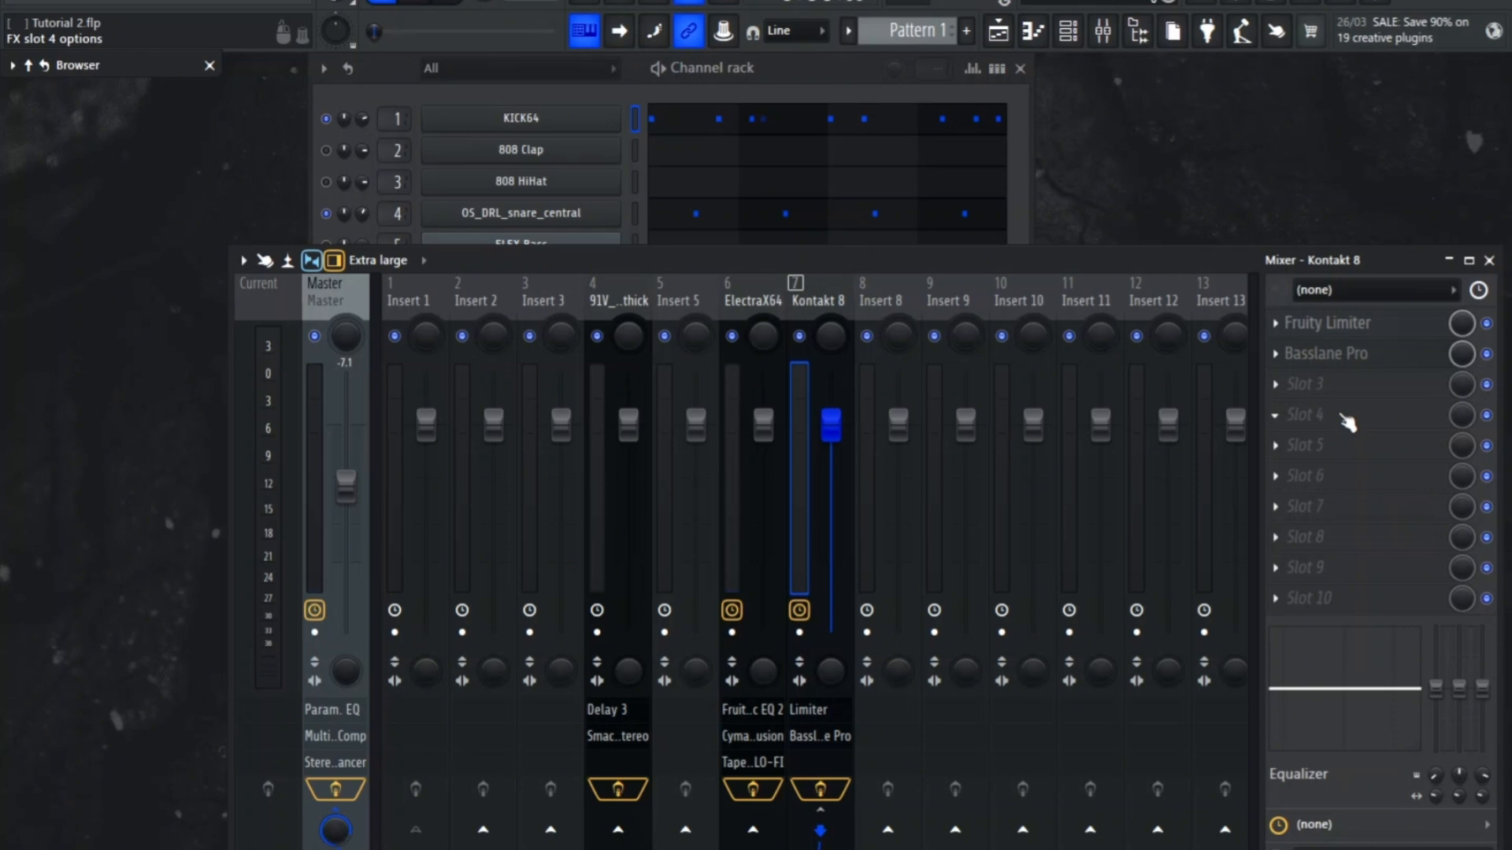
Open Basslane Pro on the Kontakt 8 track and set its width to 0% for a fully mono low end
left_click(1343, 356)
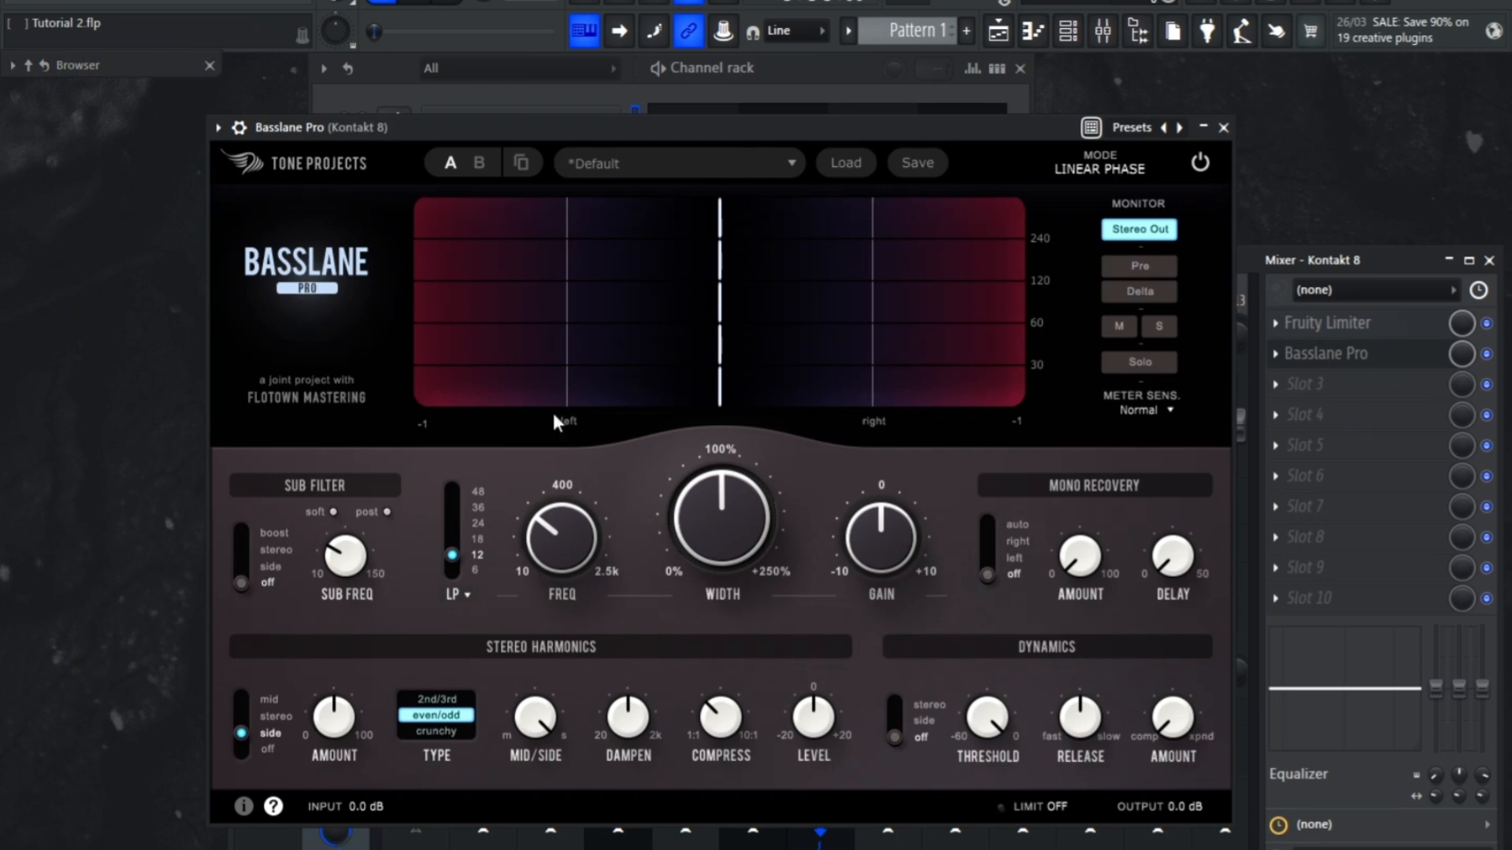
left_click_drag(682, 128, 599, 11)
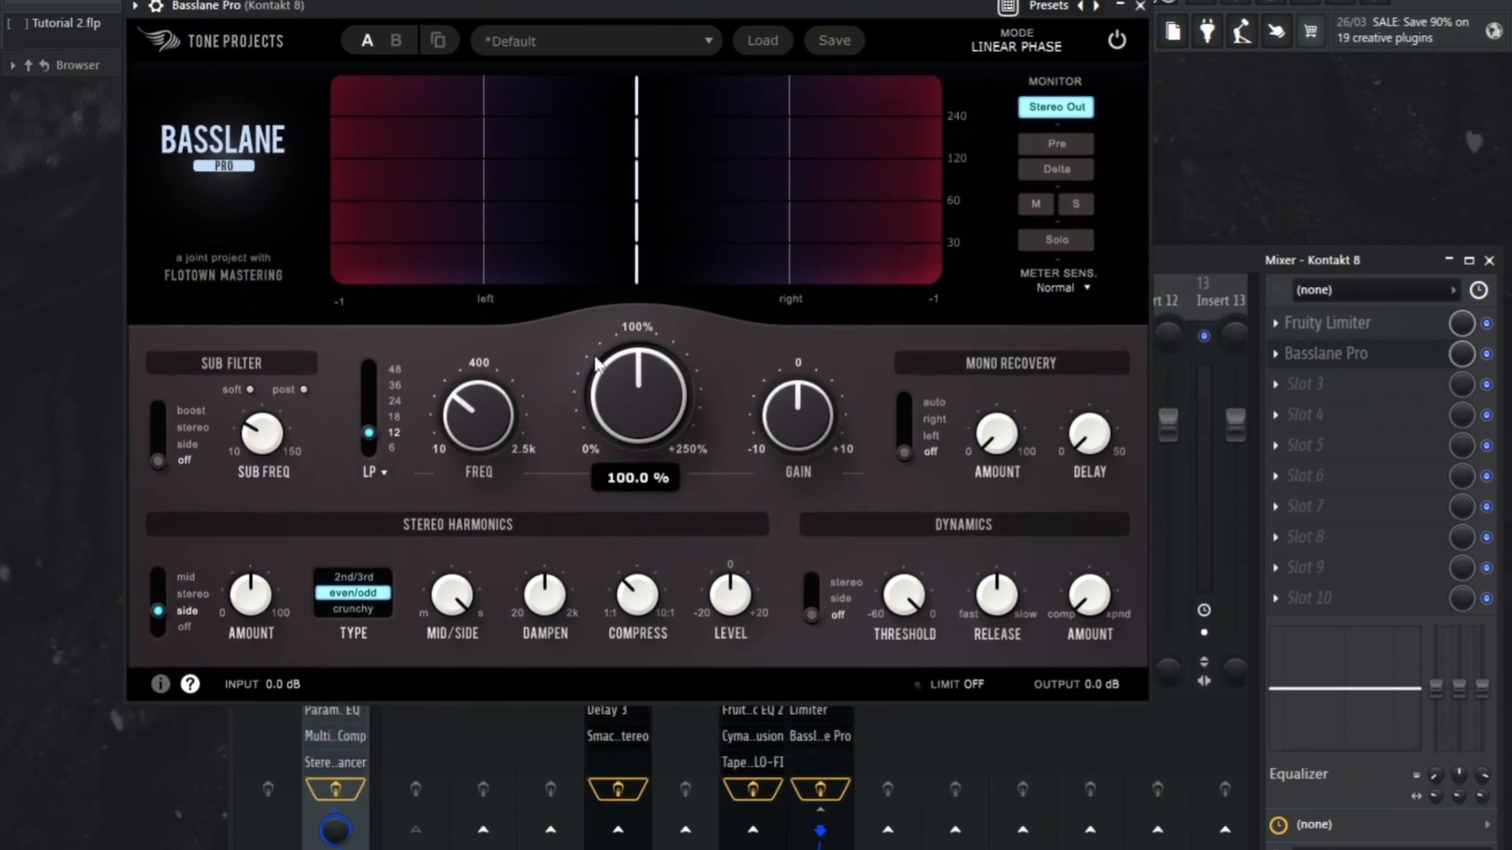
mouse_move(497, 460)
mouse_move(631, 448)
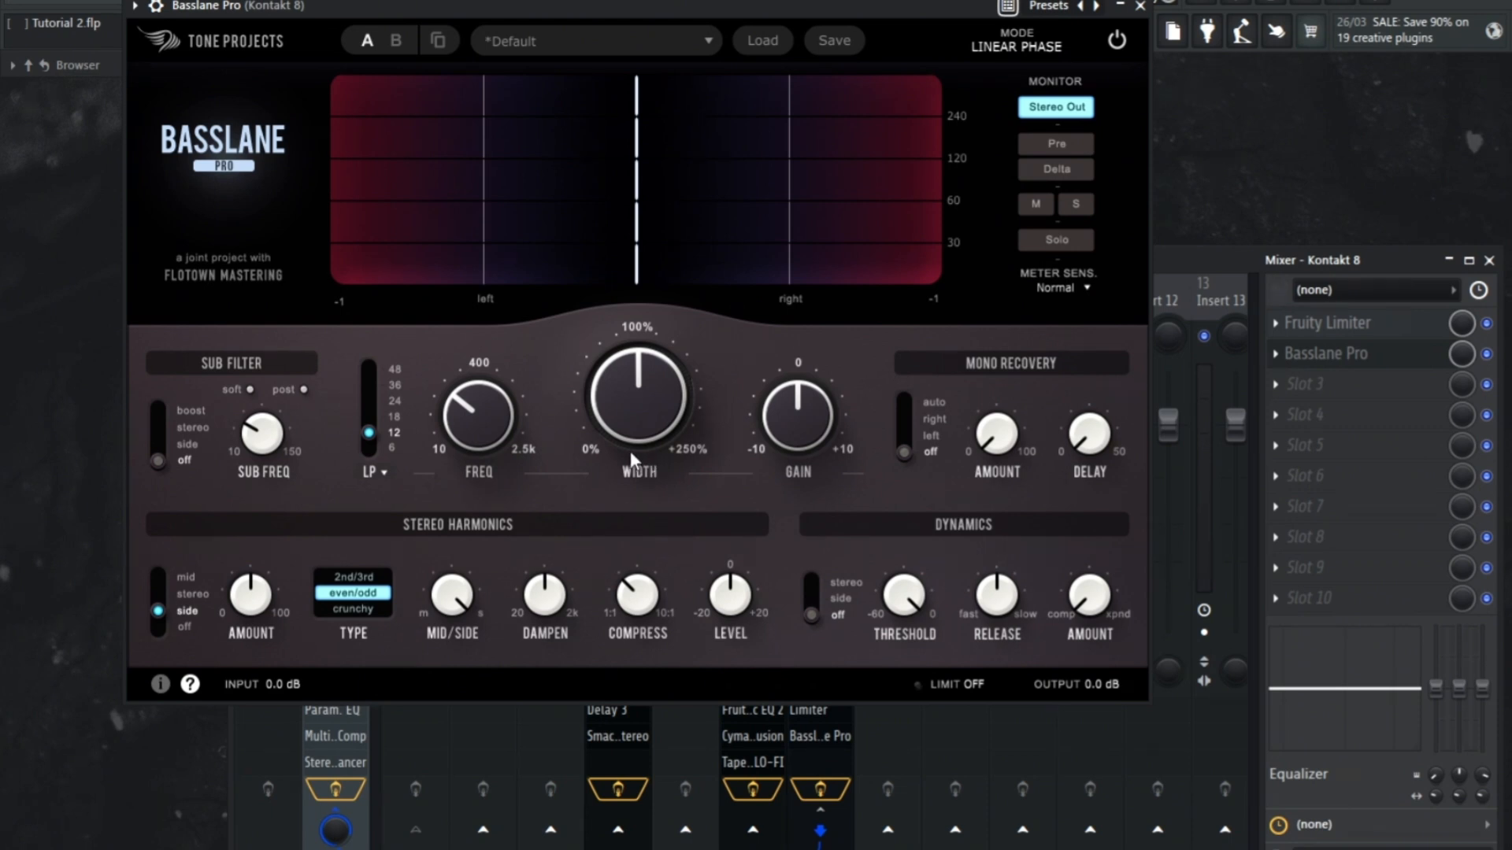
left_click_drag(639, 370, 639, 464)
mouse_move(623, 429)
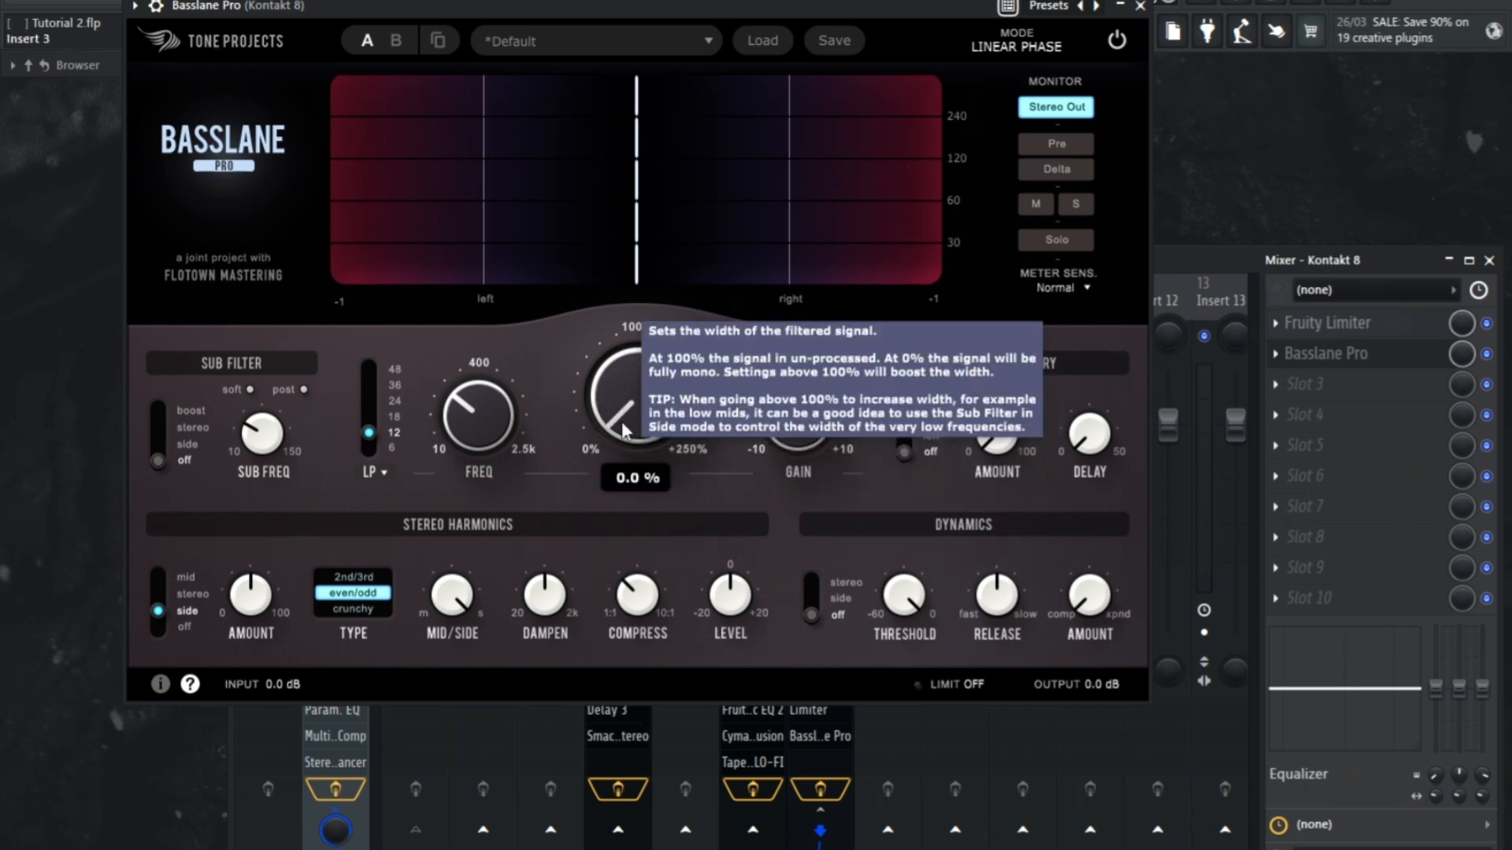
left_click_drag(622, 429, 616, 518)
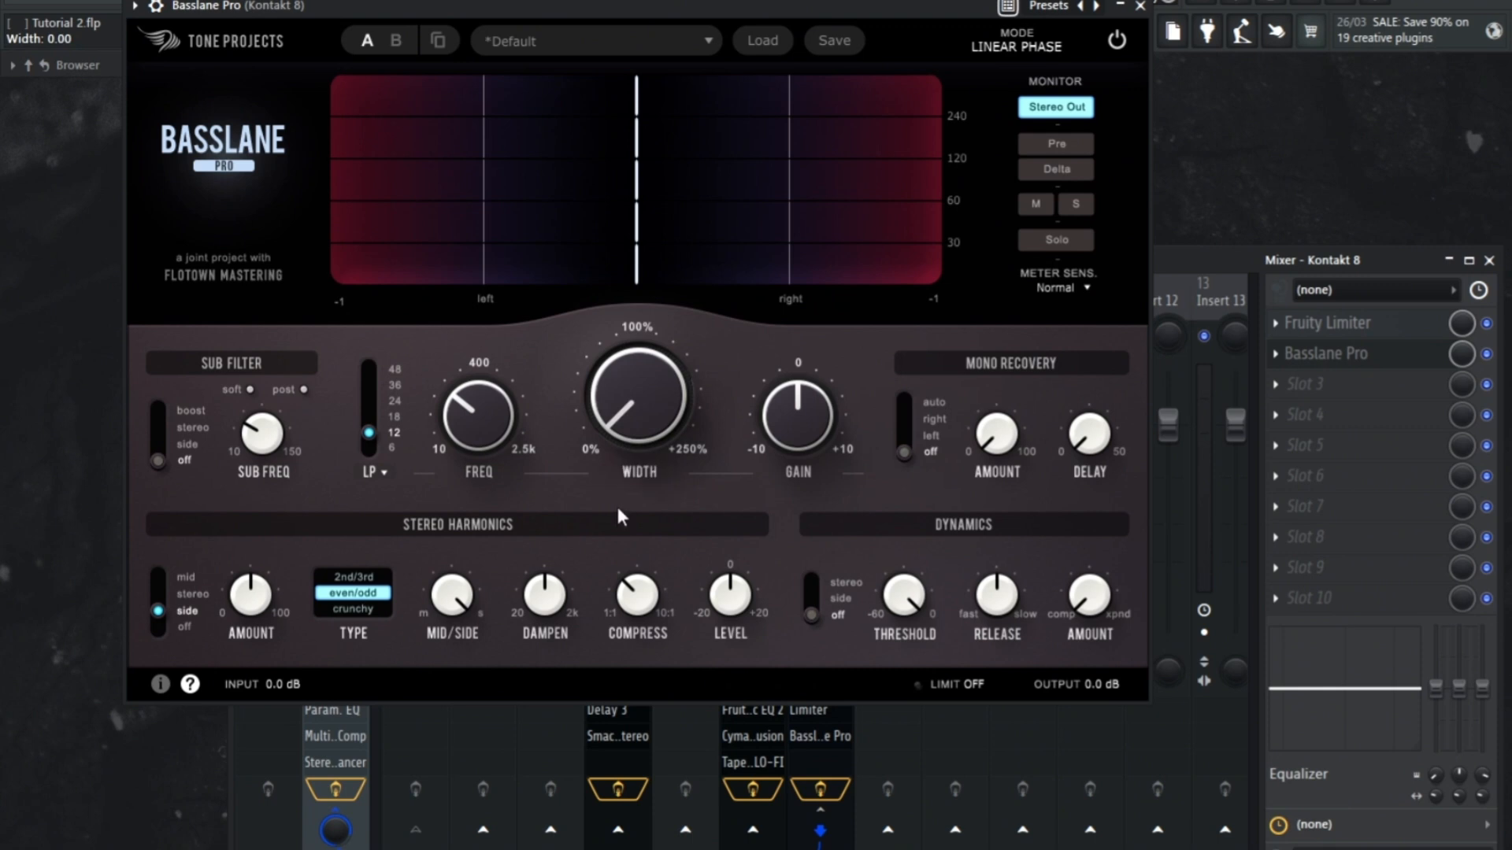
mouse_move(630, 413)
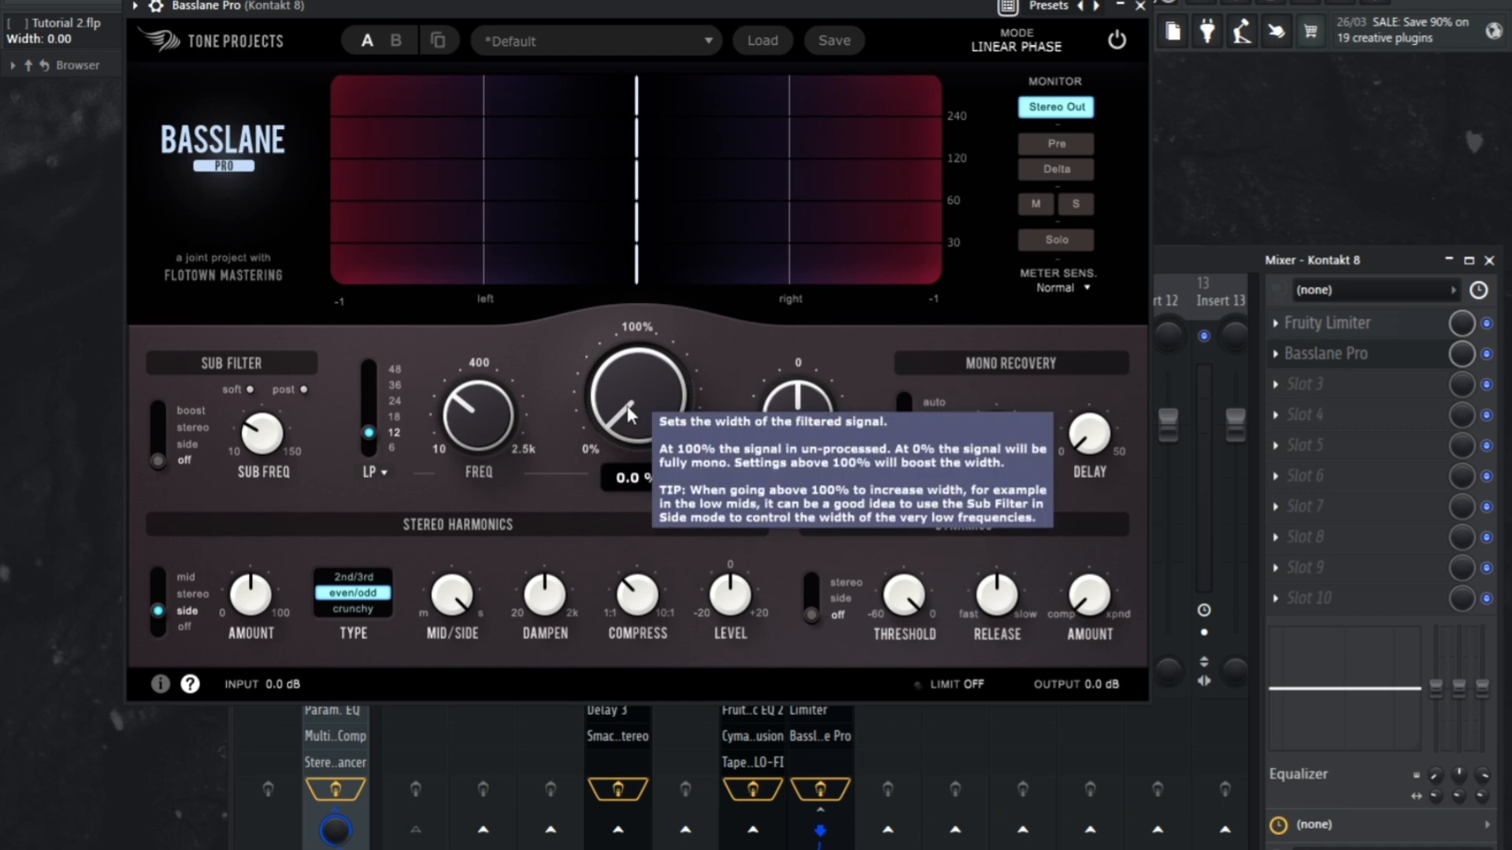
left_click_drag(614, 422, 583, 536)
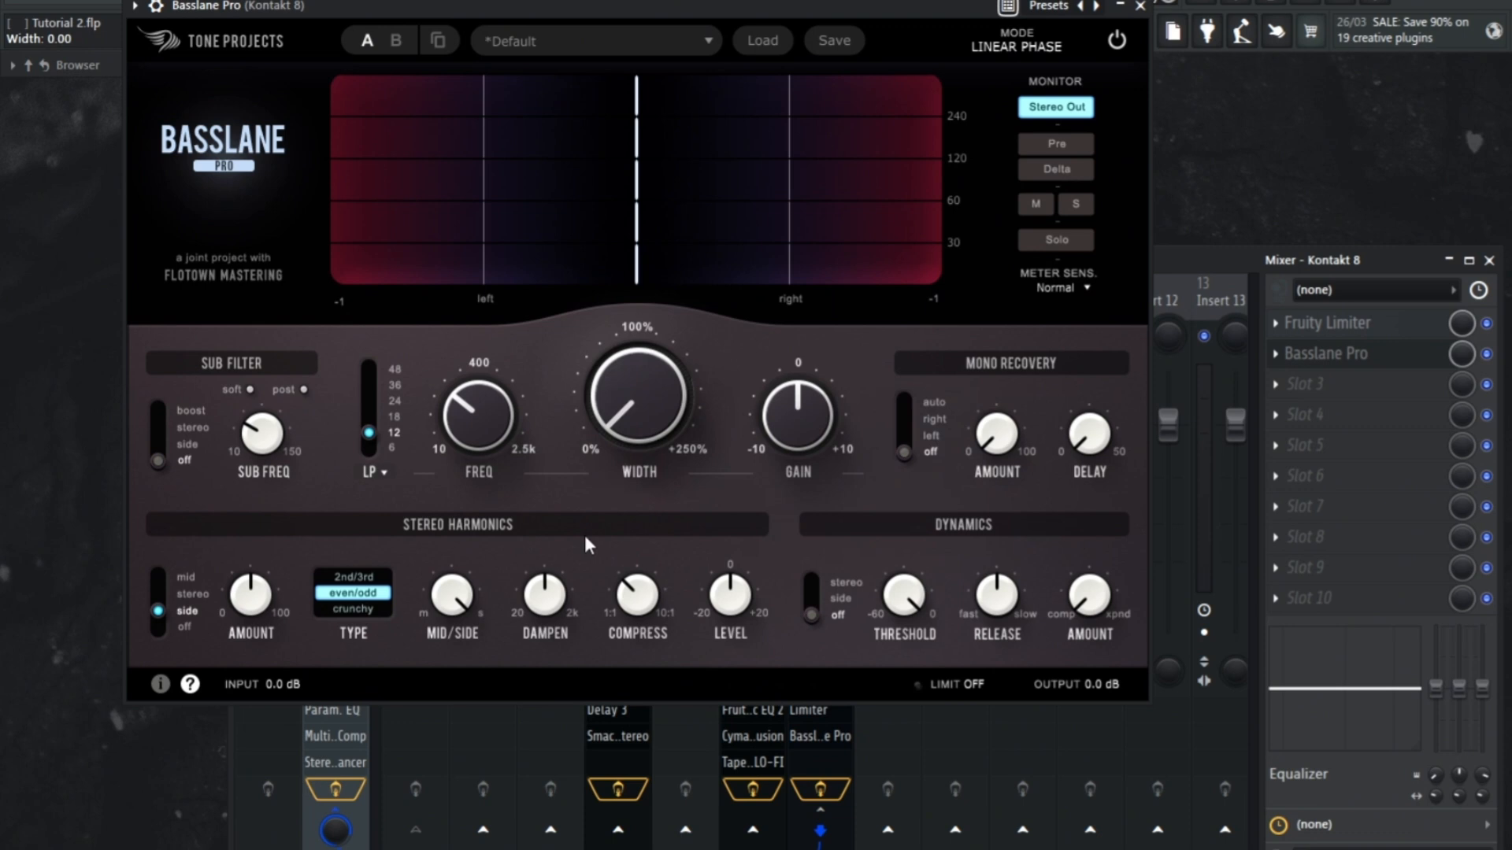
Fine-tune the low-pass filter frequency in Basslane Pro
mouse_move(520, 390)
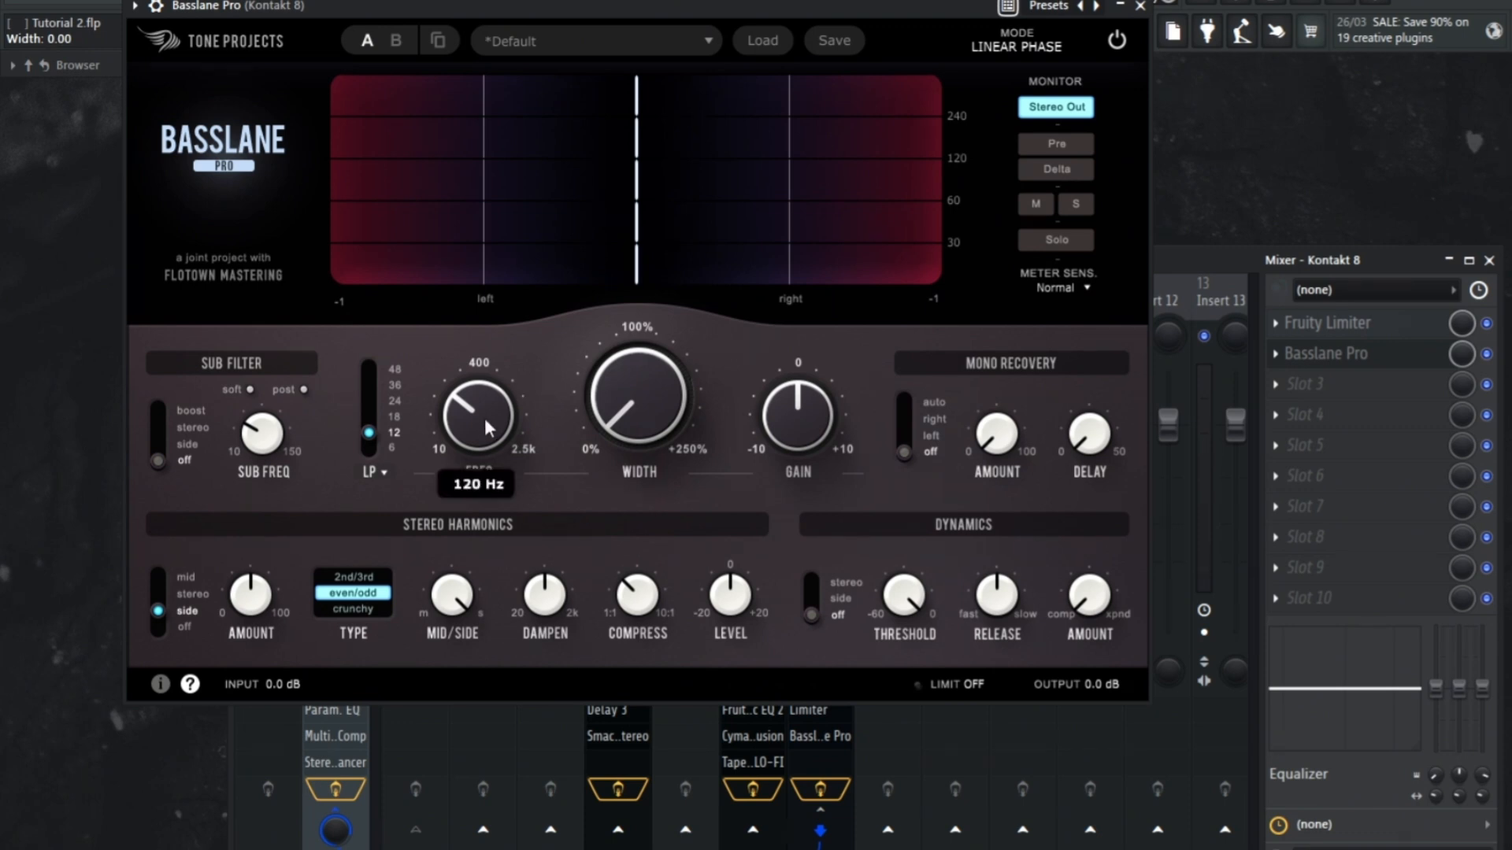
mouse_move(470, 428)
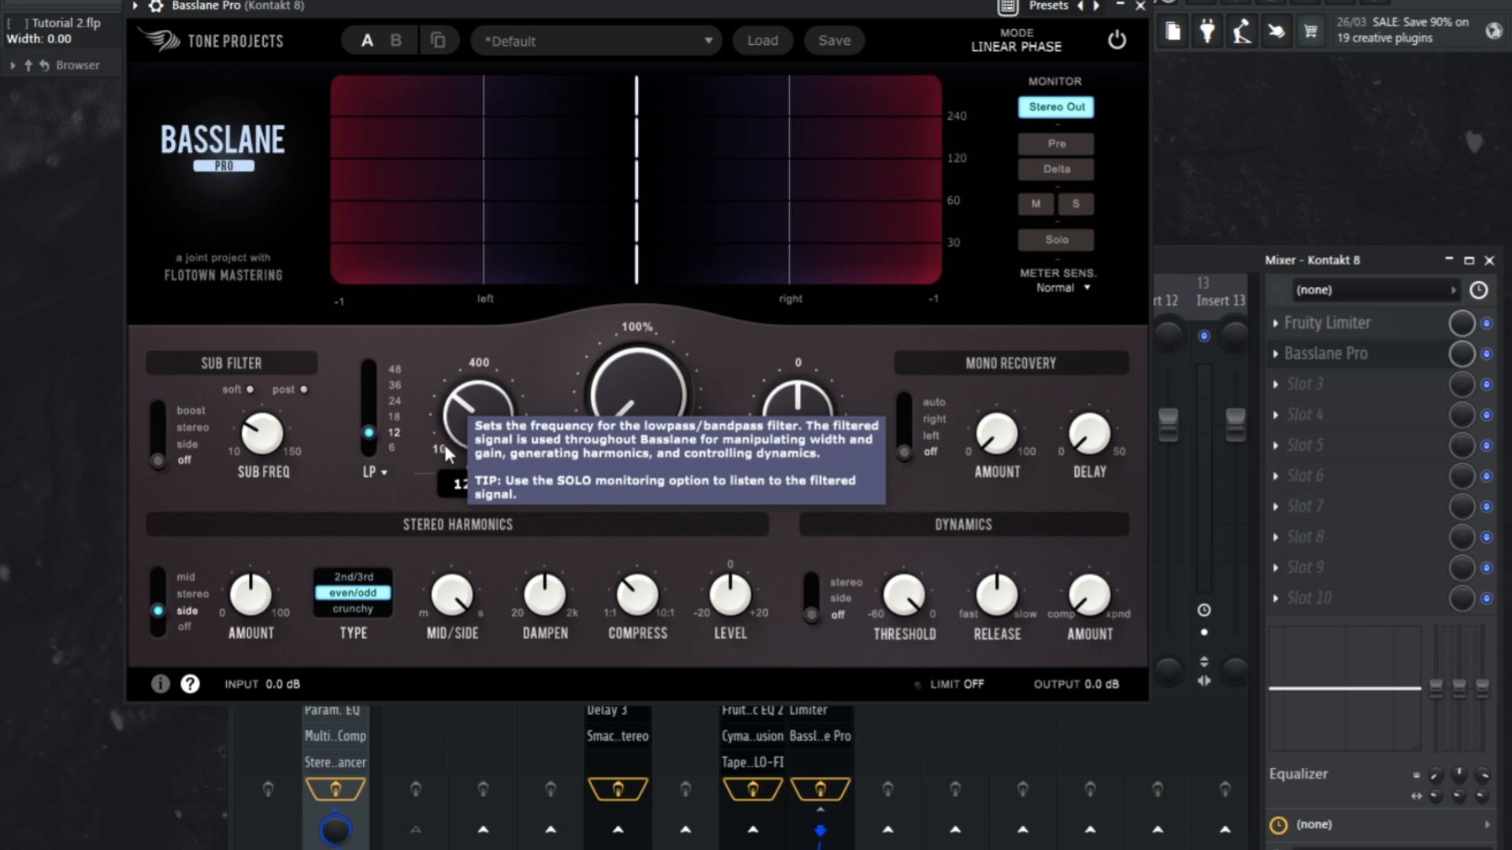
left_click_drag(460, 433, 468, 411)
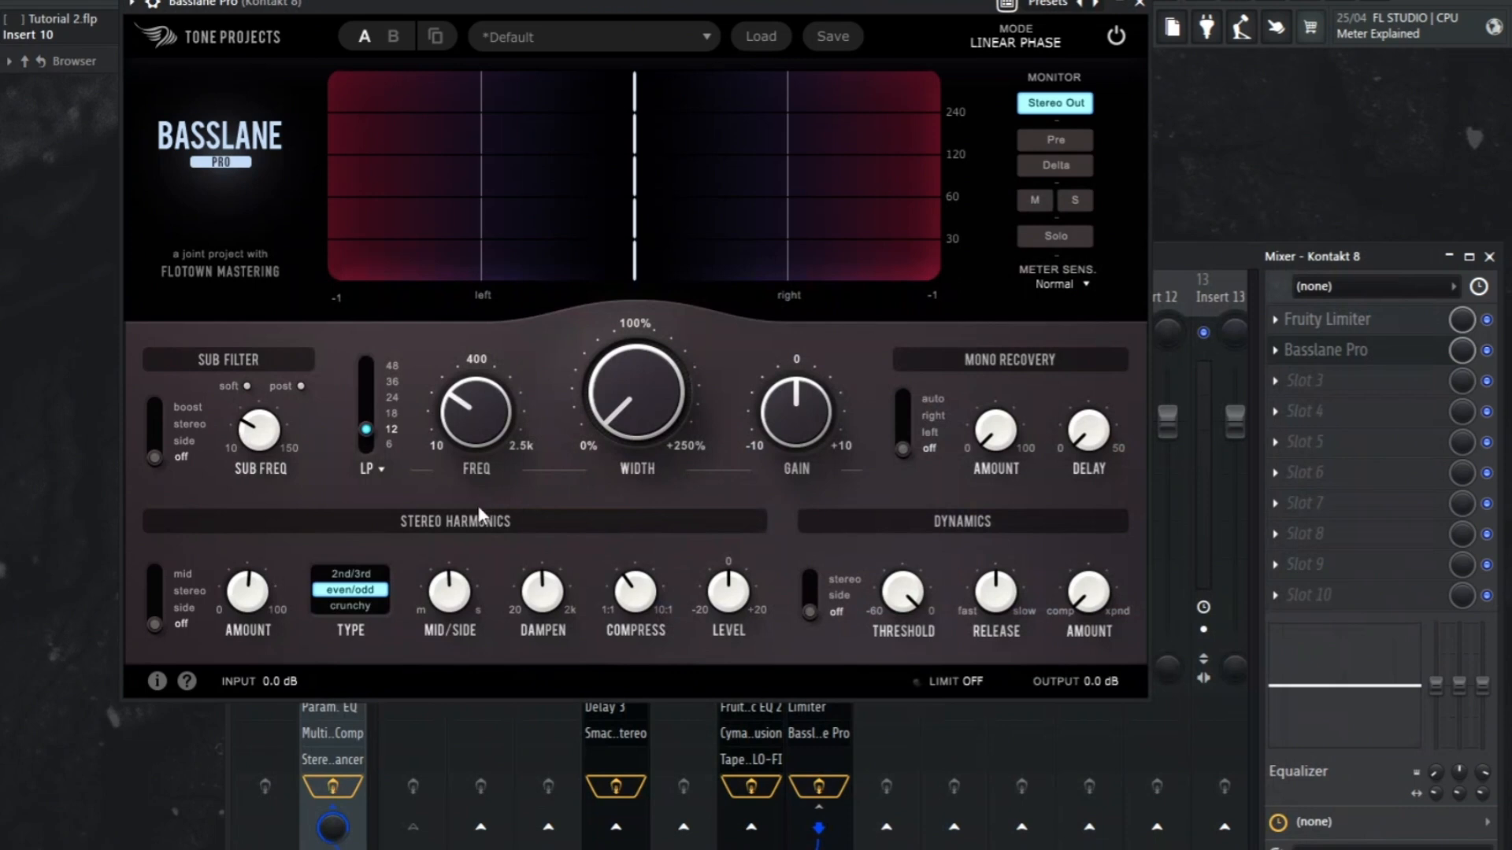
Try the side and stereo sources for Stereo Harmonics, switch the section back off, and try its amount control
left_click(151, 610)
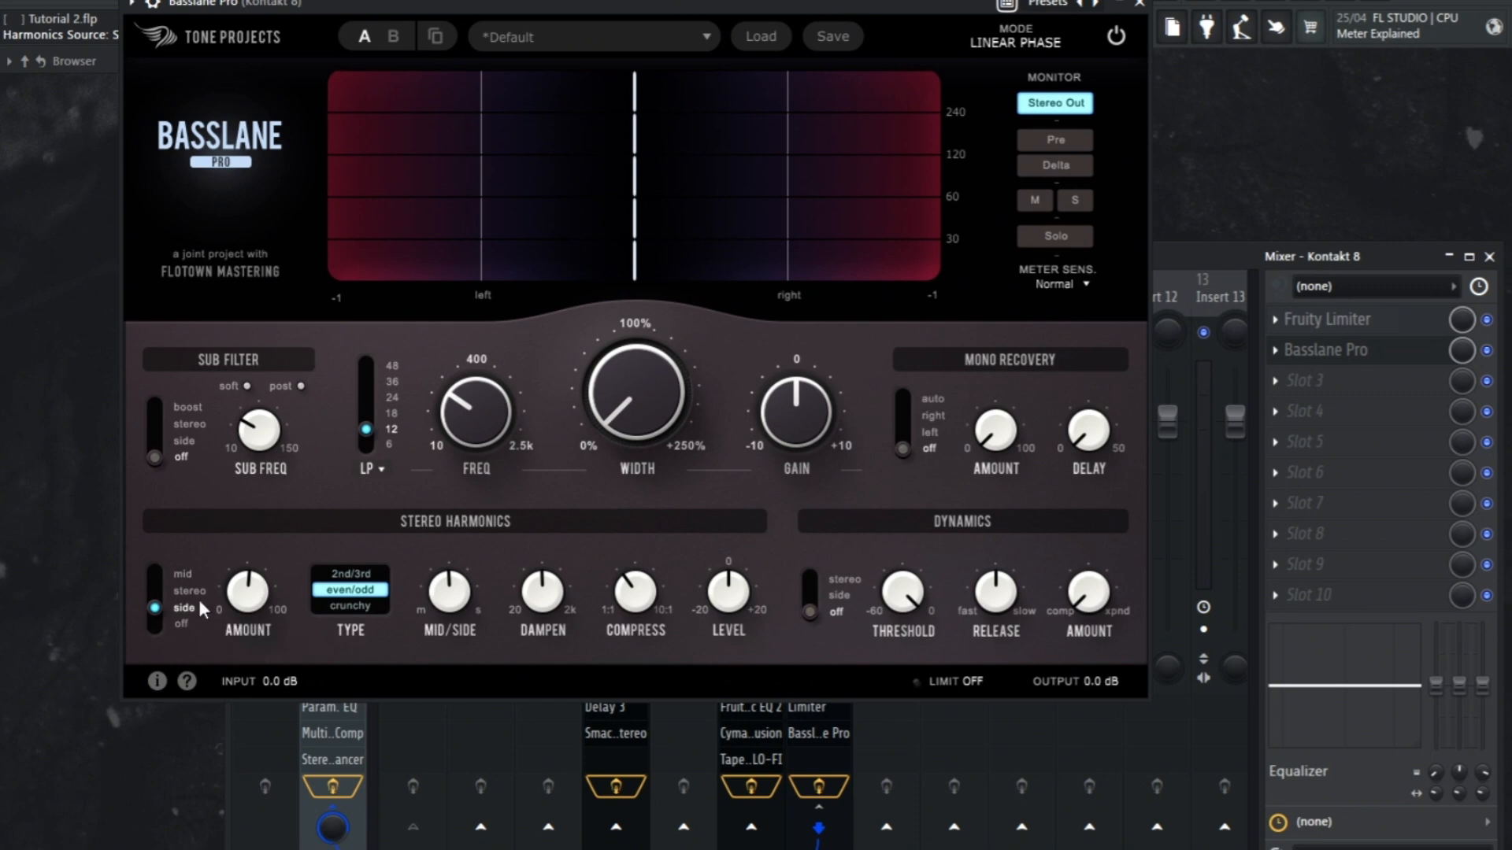
left_click(151, 589)
left_click(155, 630)
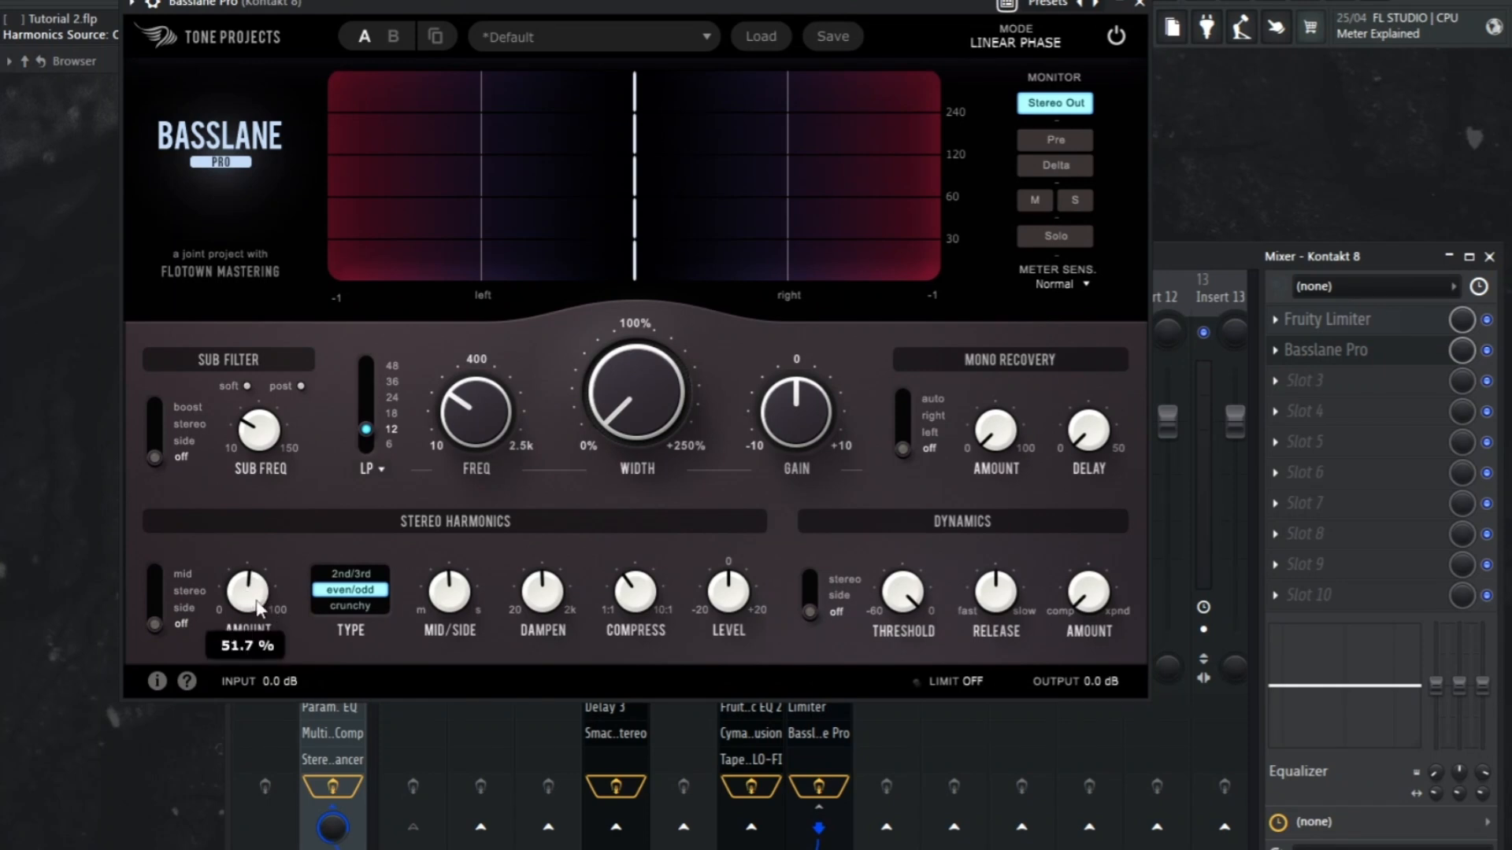
mouse_move(240, 602)
left_mouse_down()
mouse_move(260, 483)
mouse_move(275, 658)
mouse_move(263, 690)
mouse_move(272, 540)
mouse_move(252, 536)
mouse_move(263, 581)
mouse_move(244, 674)
mouse_move(256, 531)
mouse_move(252, 642)
mouse_move(253, 604)
left_mouse_up()
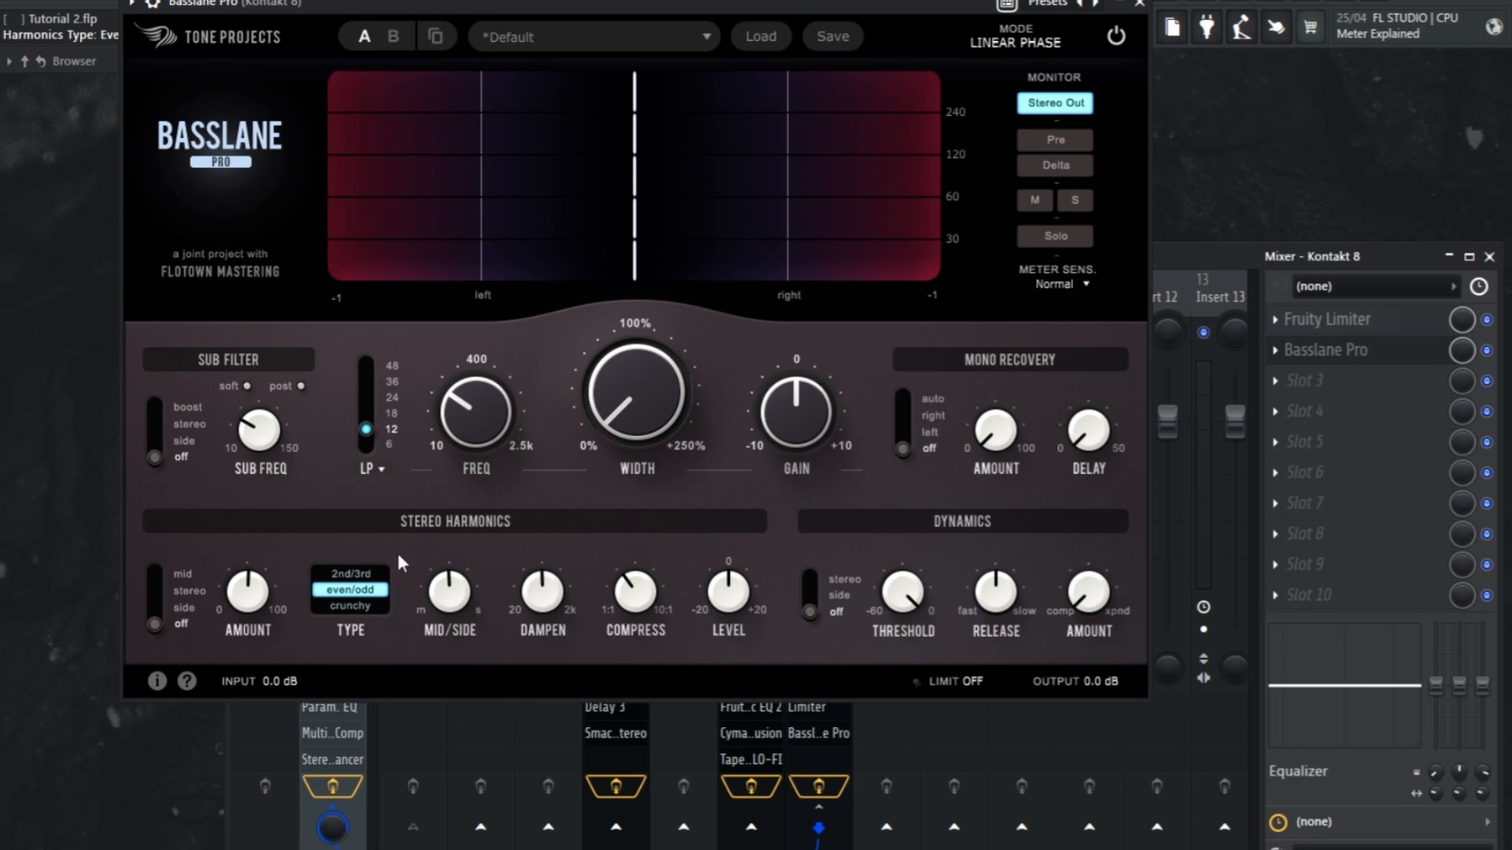
mouse_move(459, 603)
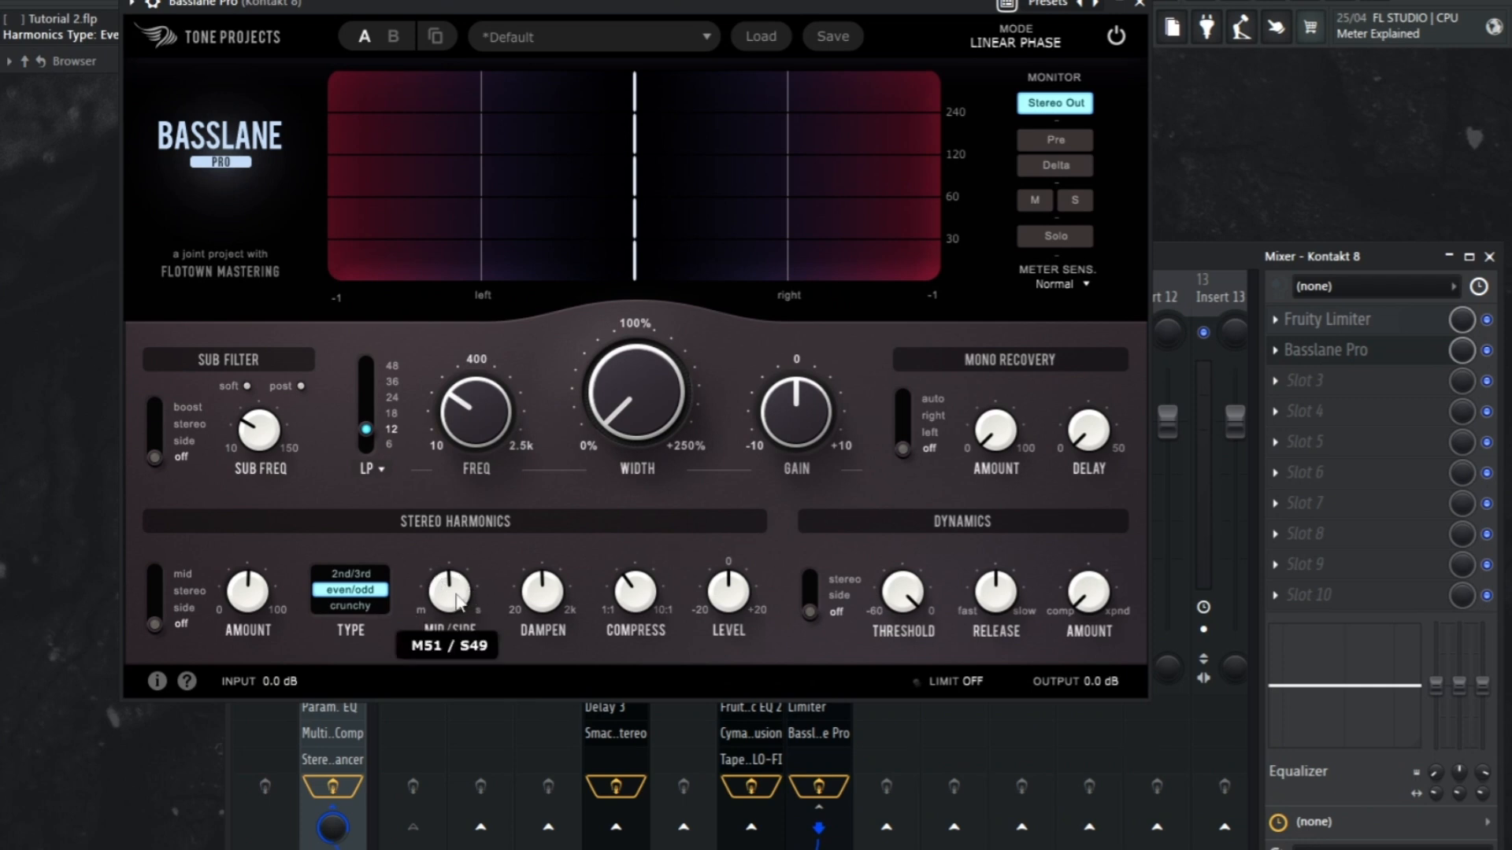
Try the Stereo Harmonics mid/side balance, reset it to its default, and review the dampen, compress and level controls
left_click_drag(459, 601, 443, 848)
double_click(452, 594)
mouse_move(549, 597)
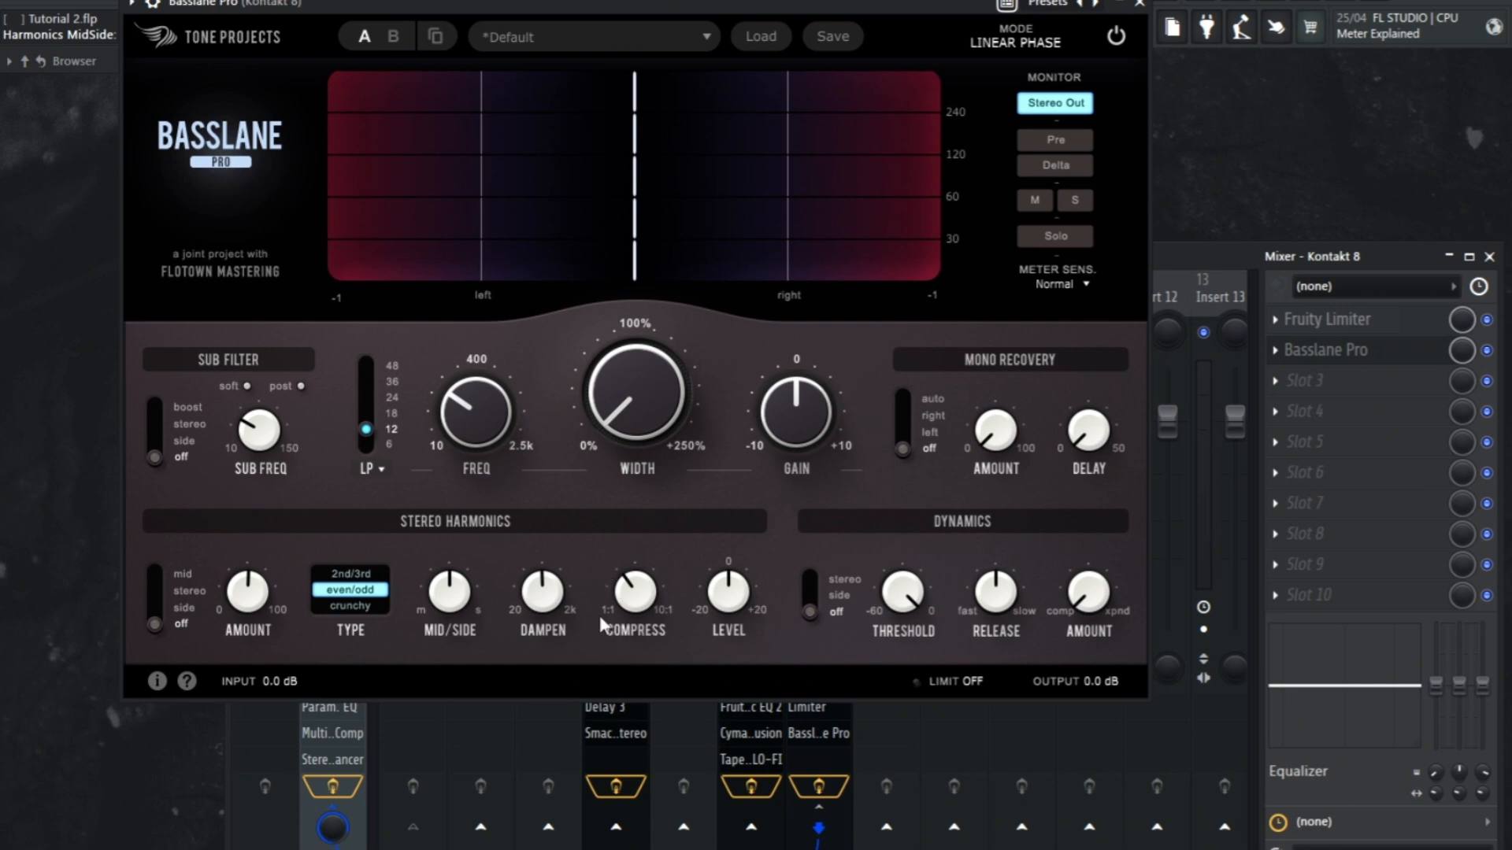
mouse_move(636, 604)
mouse_move(722, 618)
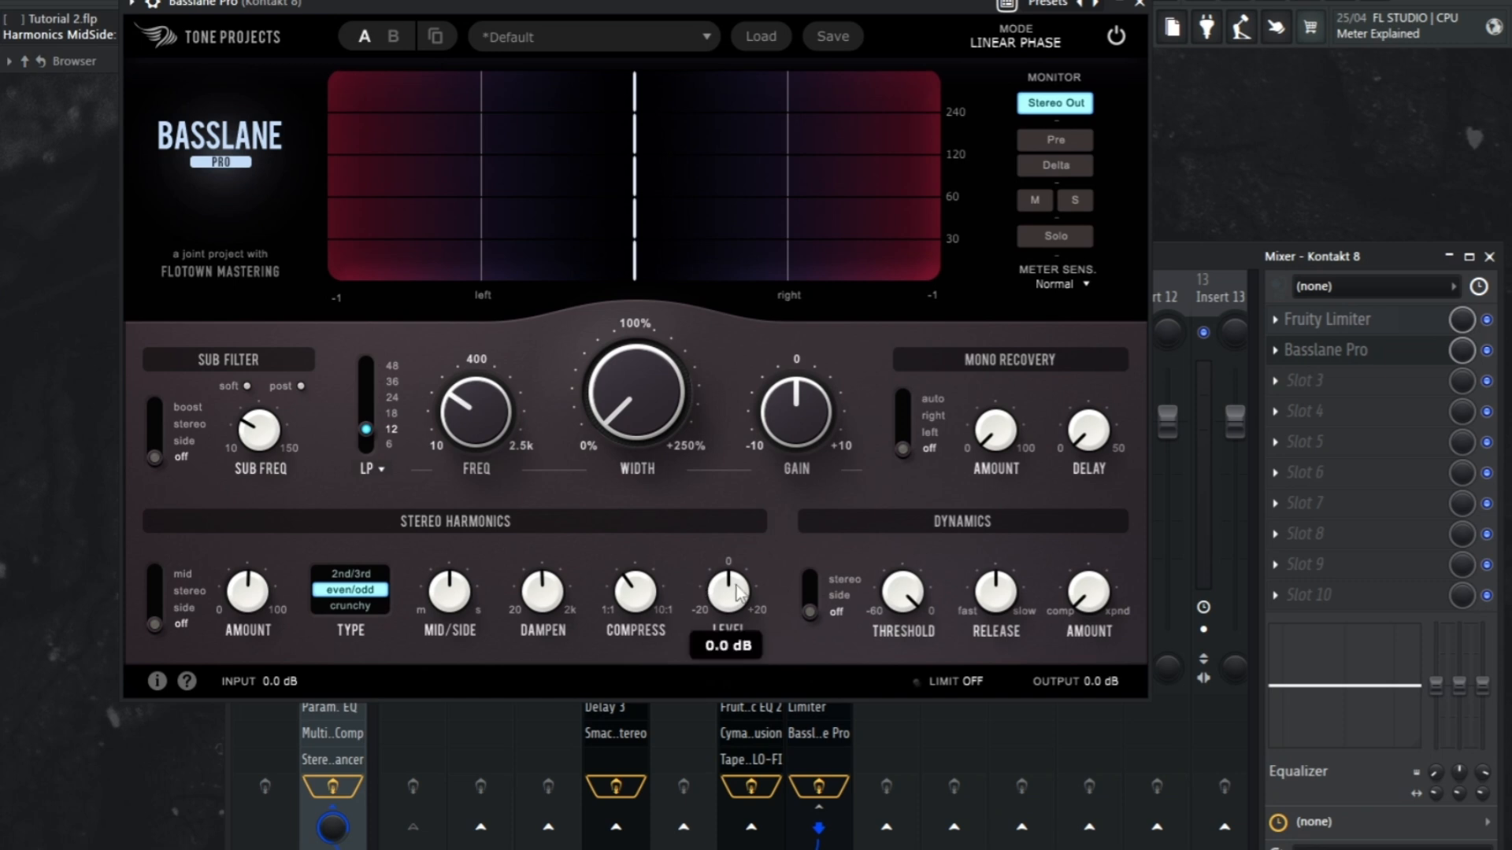
left_click_drag(734, 585, 734, 583)
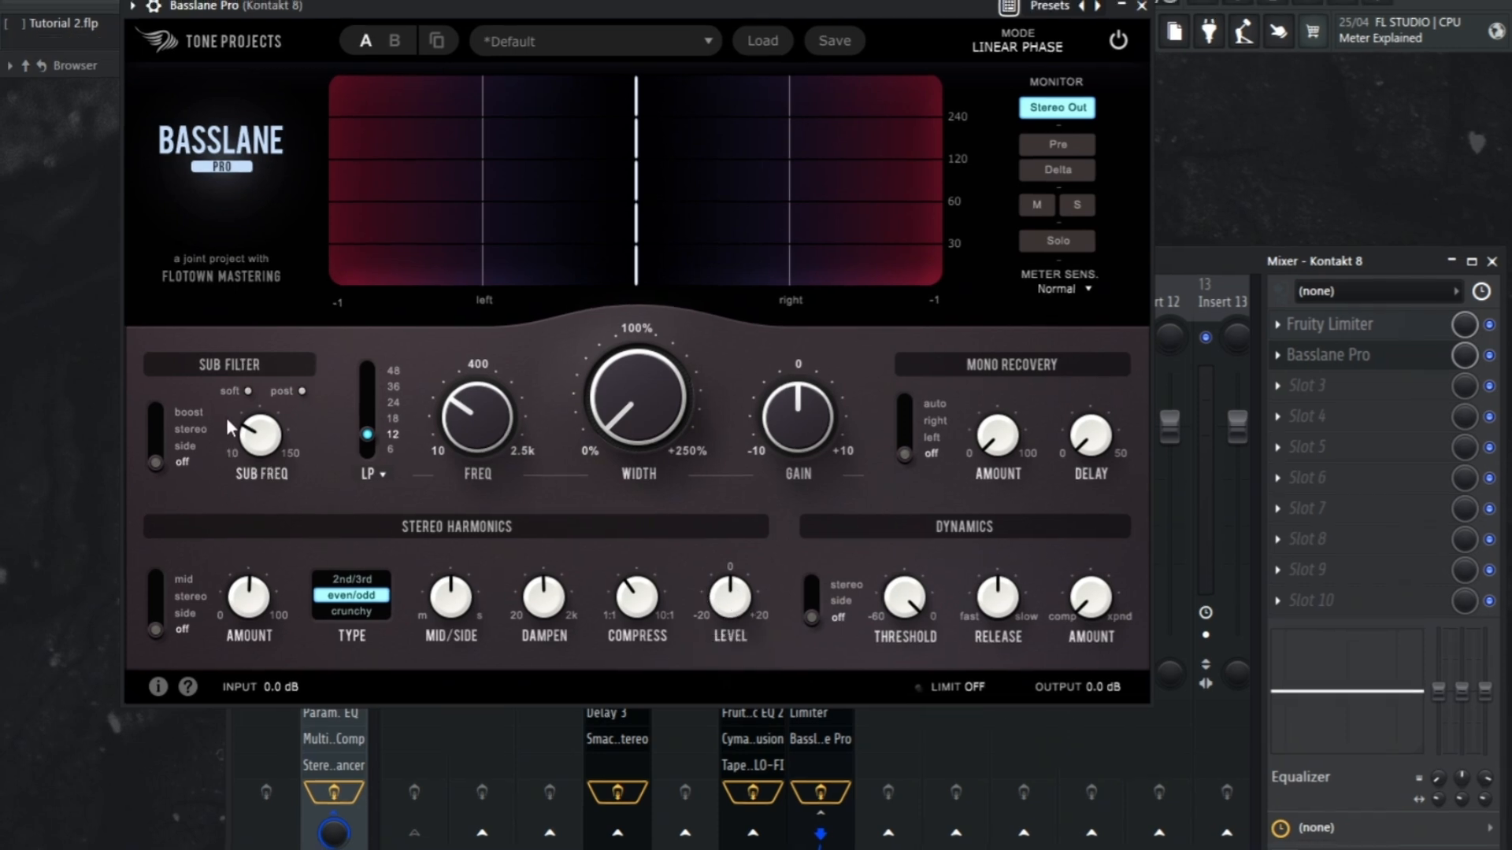
Try the side and stereo modes of the Sub Filter, and leave it on boost with the post option off
mouse_move(272, 433)
left_click(158, 448)
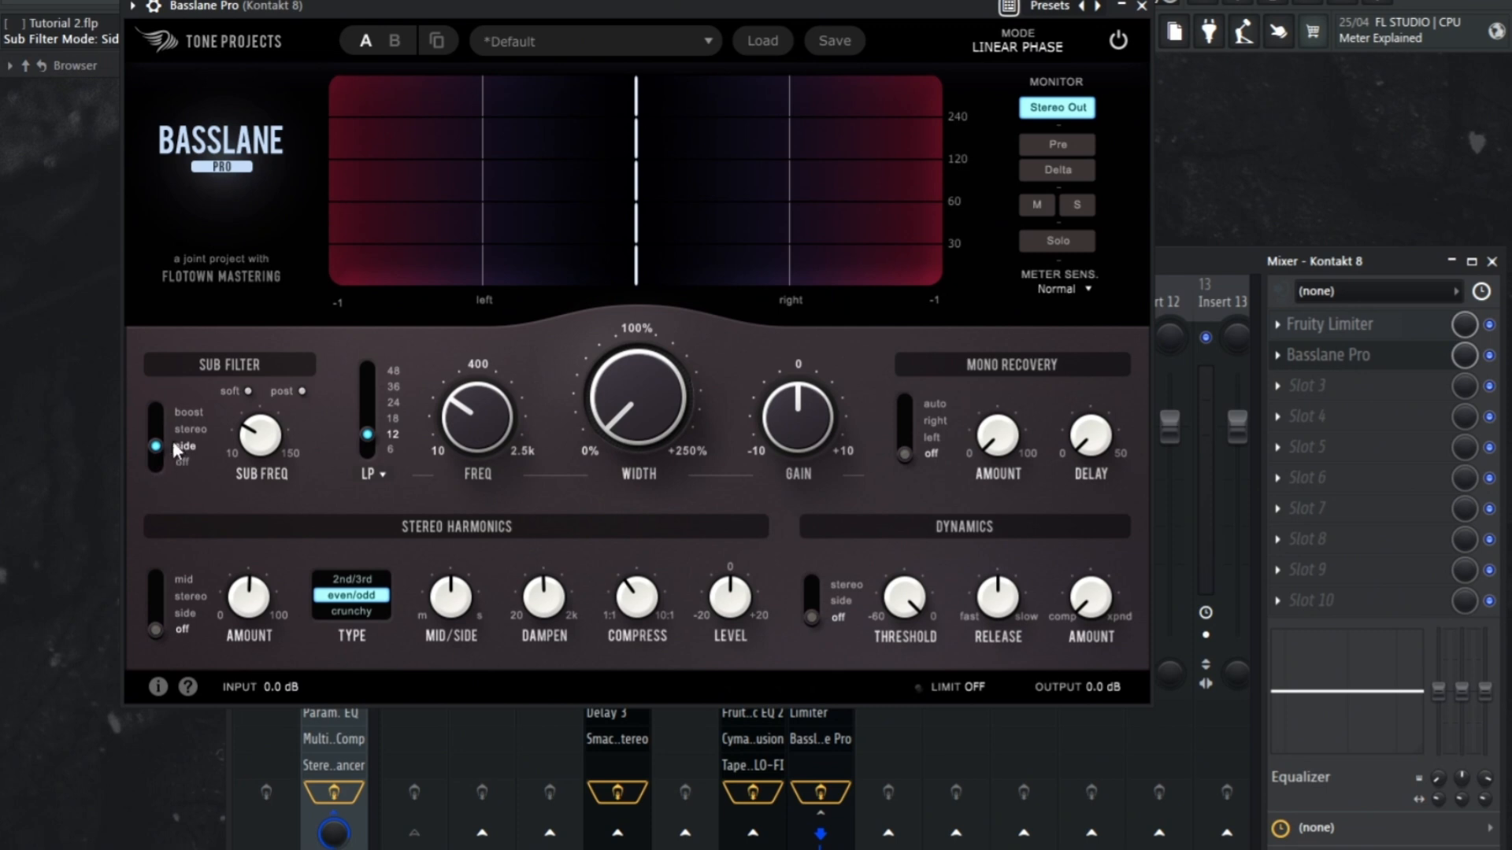
left_click(154, 430)
left_click(155, 411)
left_click(302, 392)
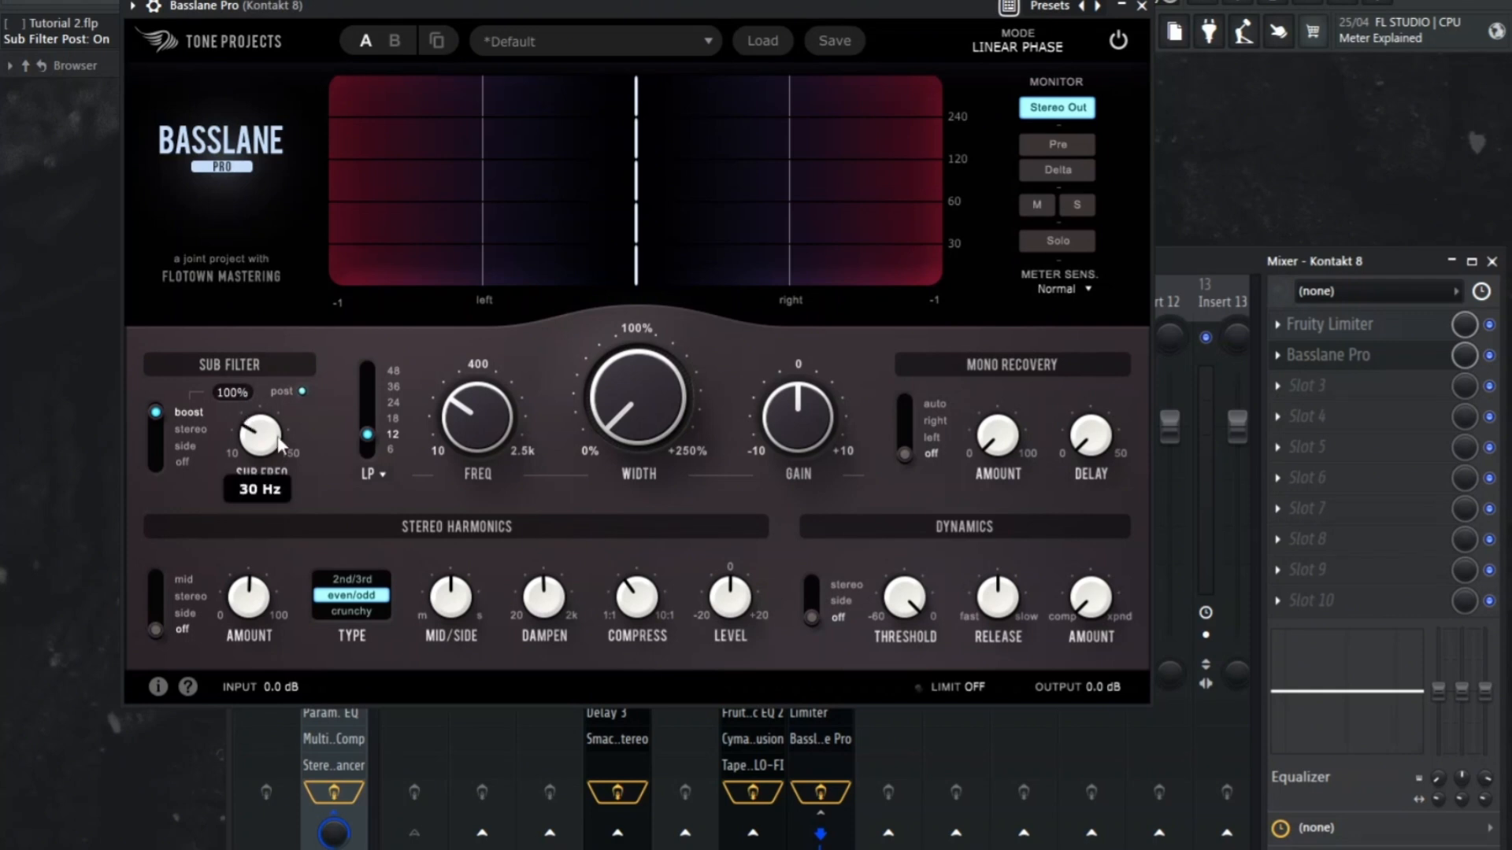
mouse_move(593, 607)
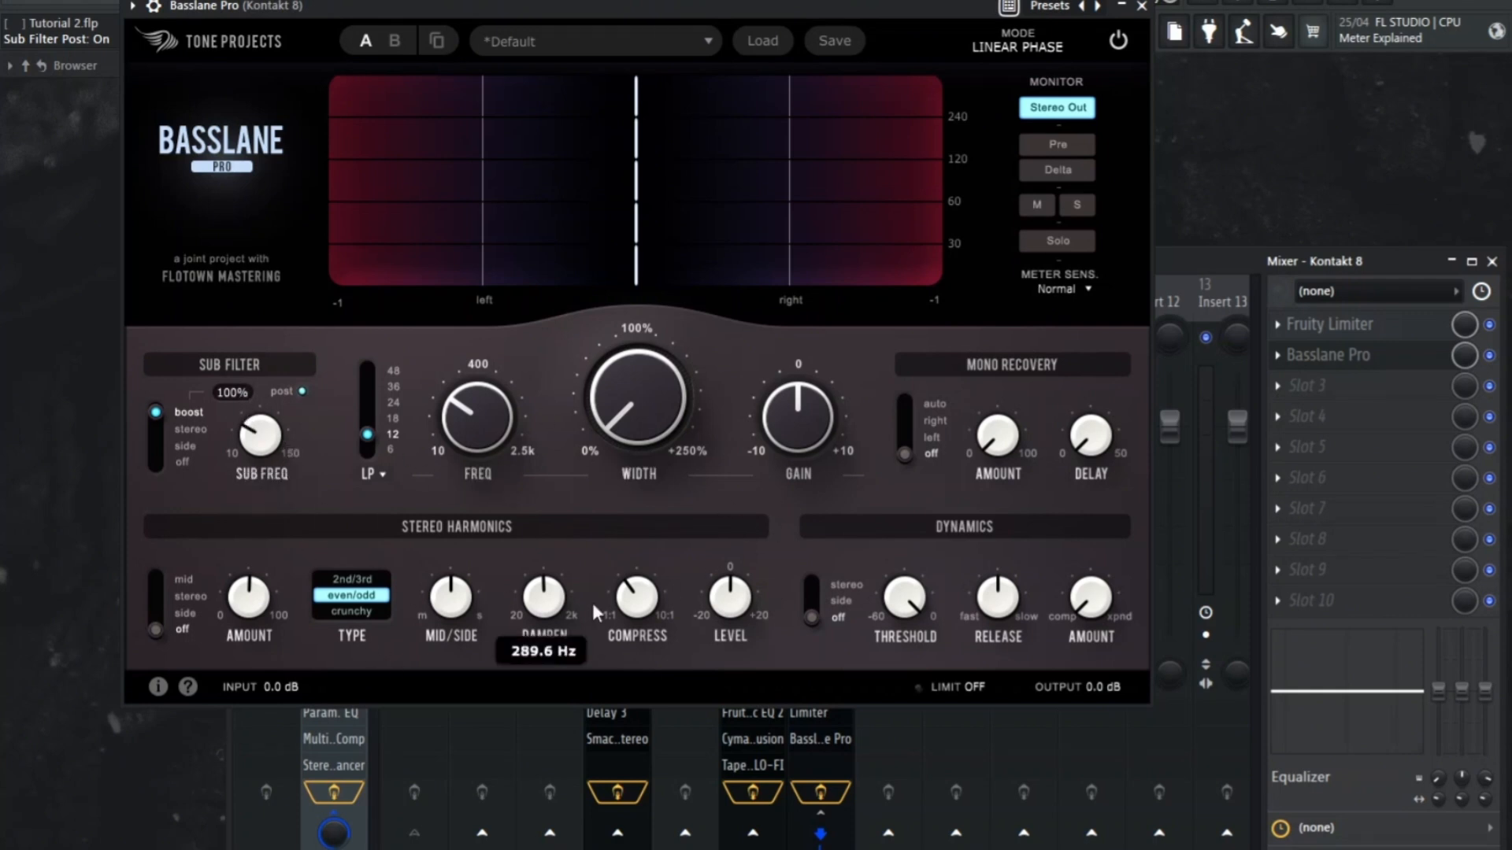
left_click(302, 391)
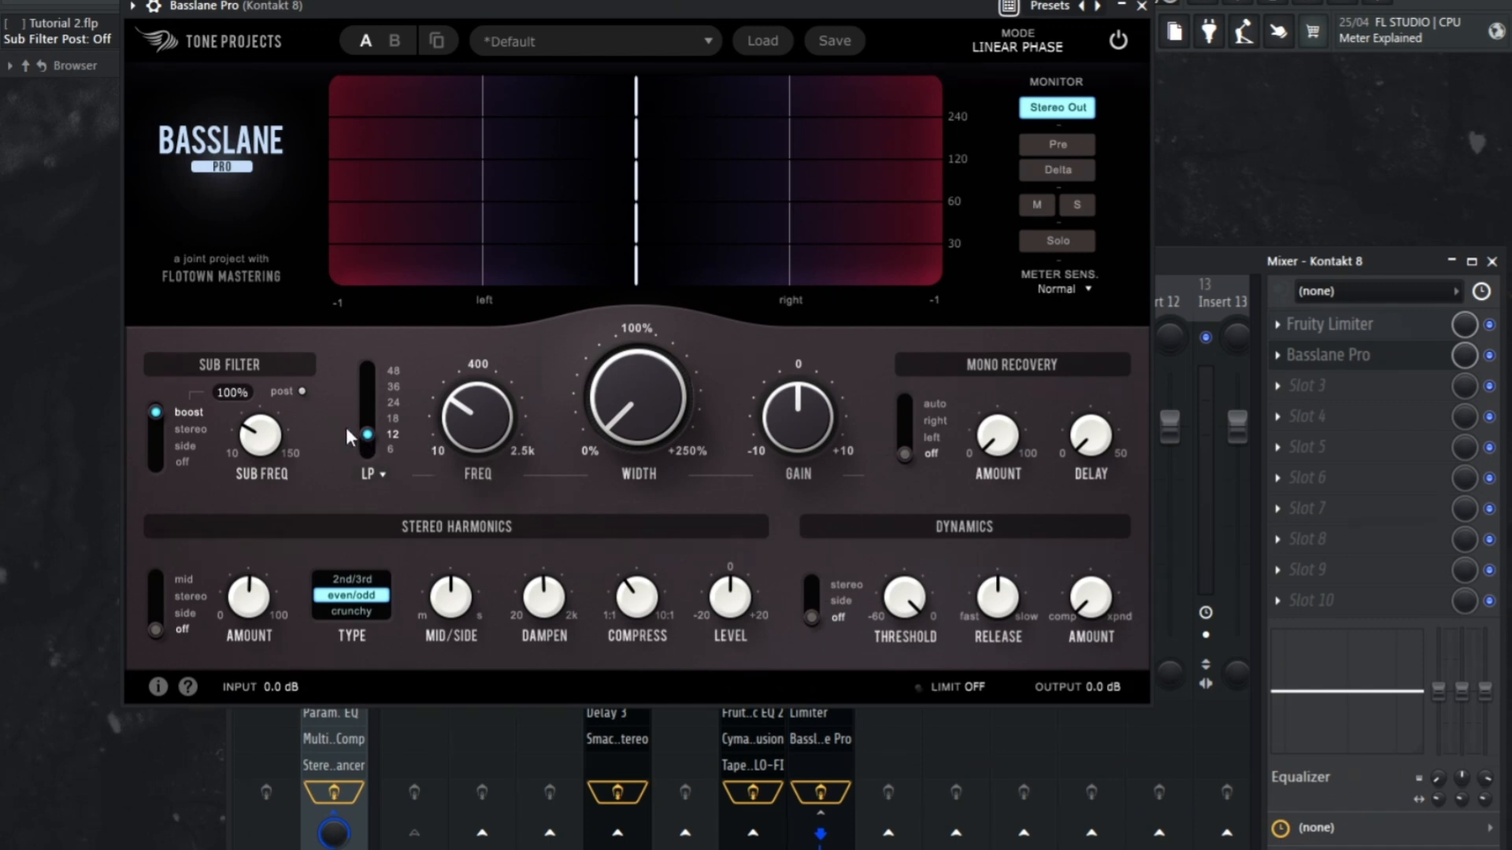
left_click(301, 391)
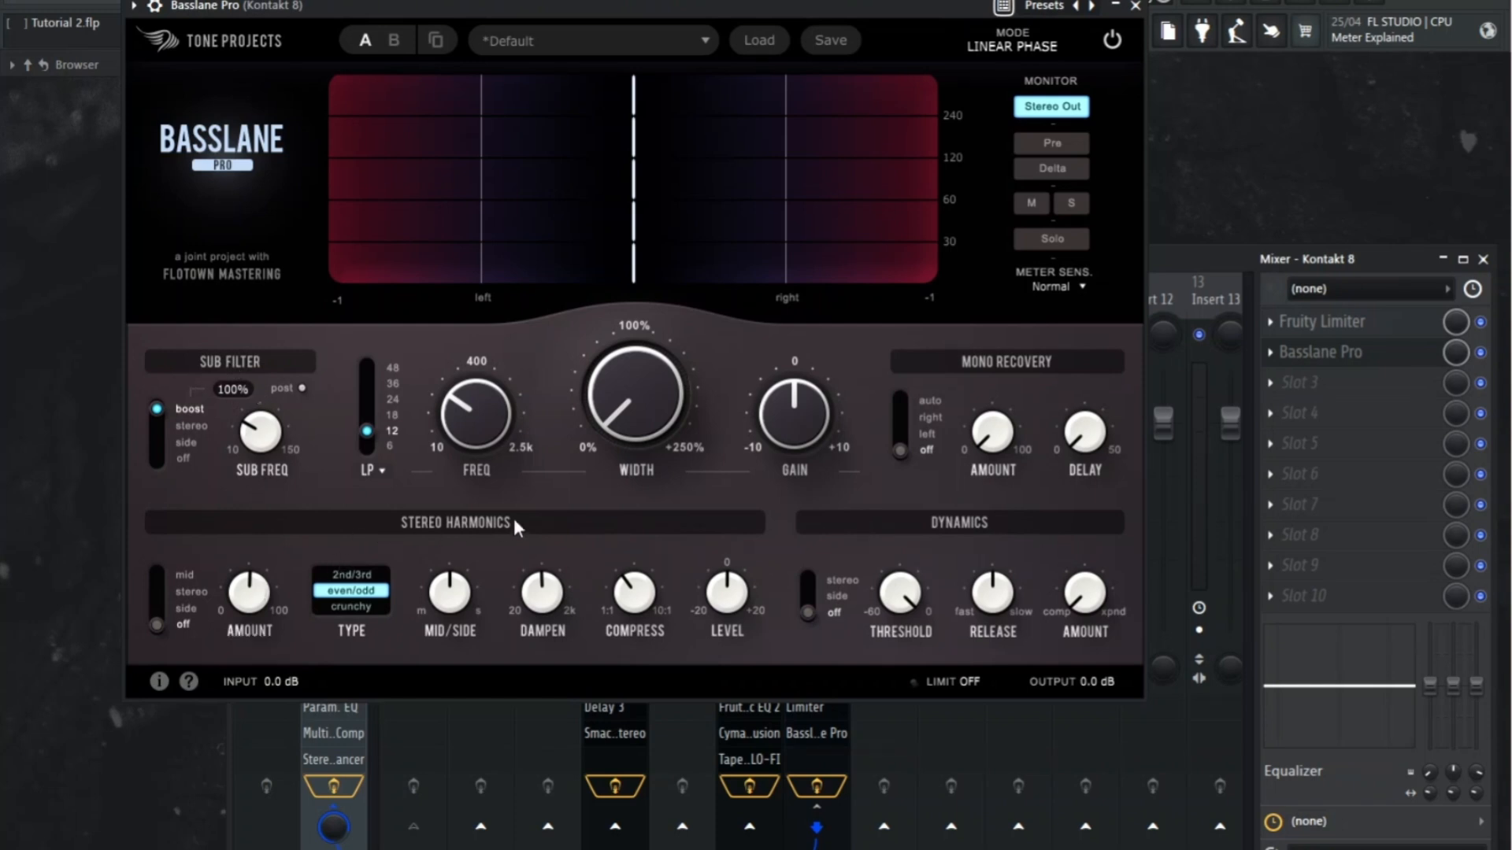
Review the Dynamics controls, try the Mono Recovery amount and auto mode, and switch Mono Recovery back off
mouse_move(545, 614)
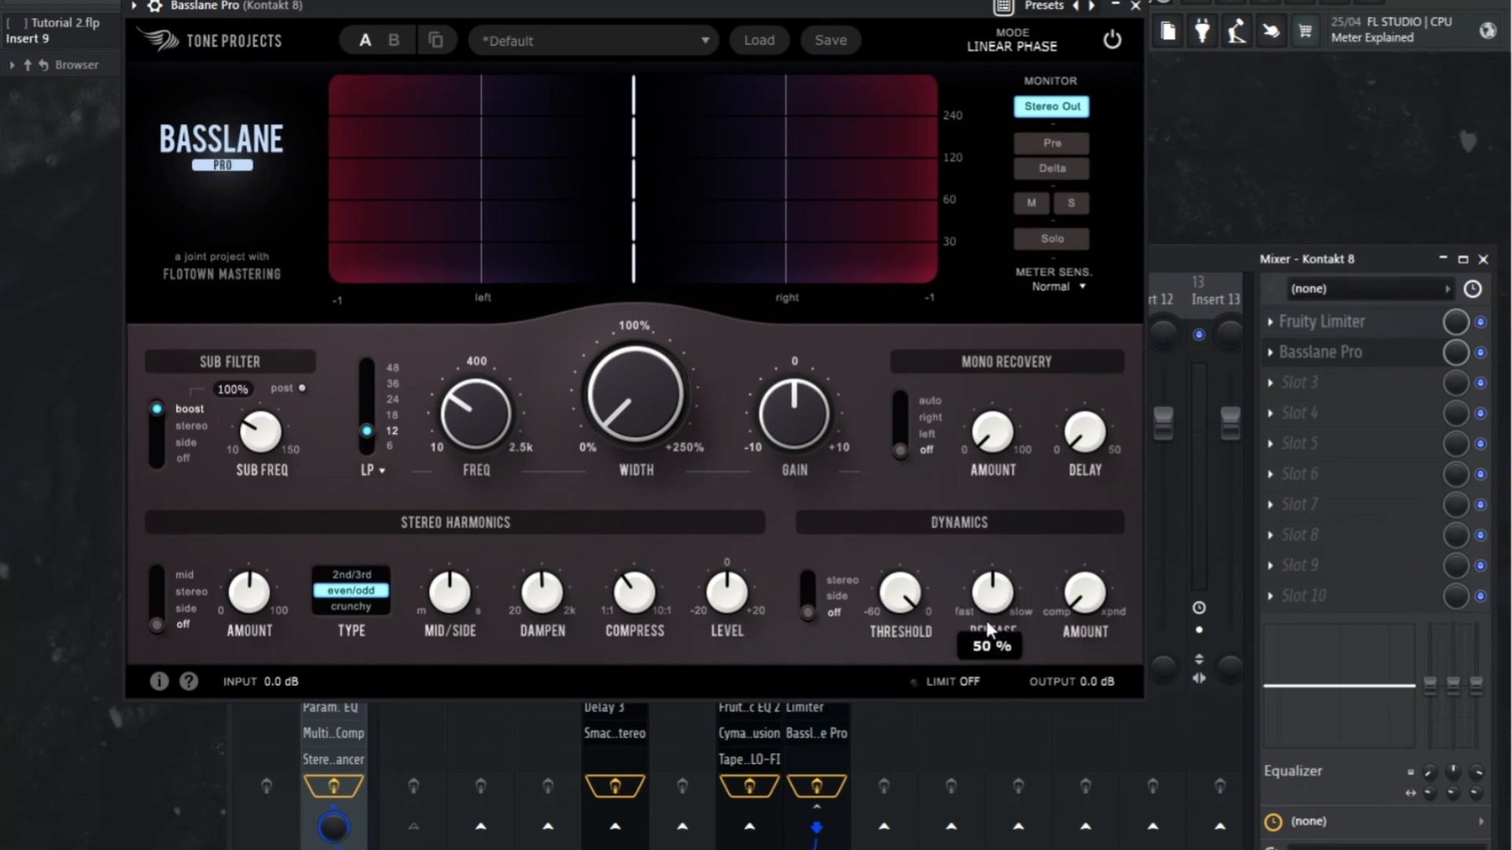
mouse_move(1014, 616)
mouse_move(904, 605)
mouse_move(1016, 417)
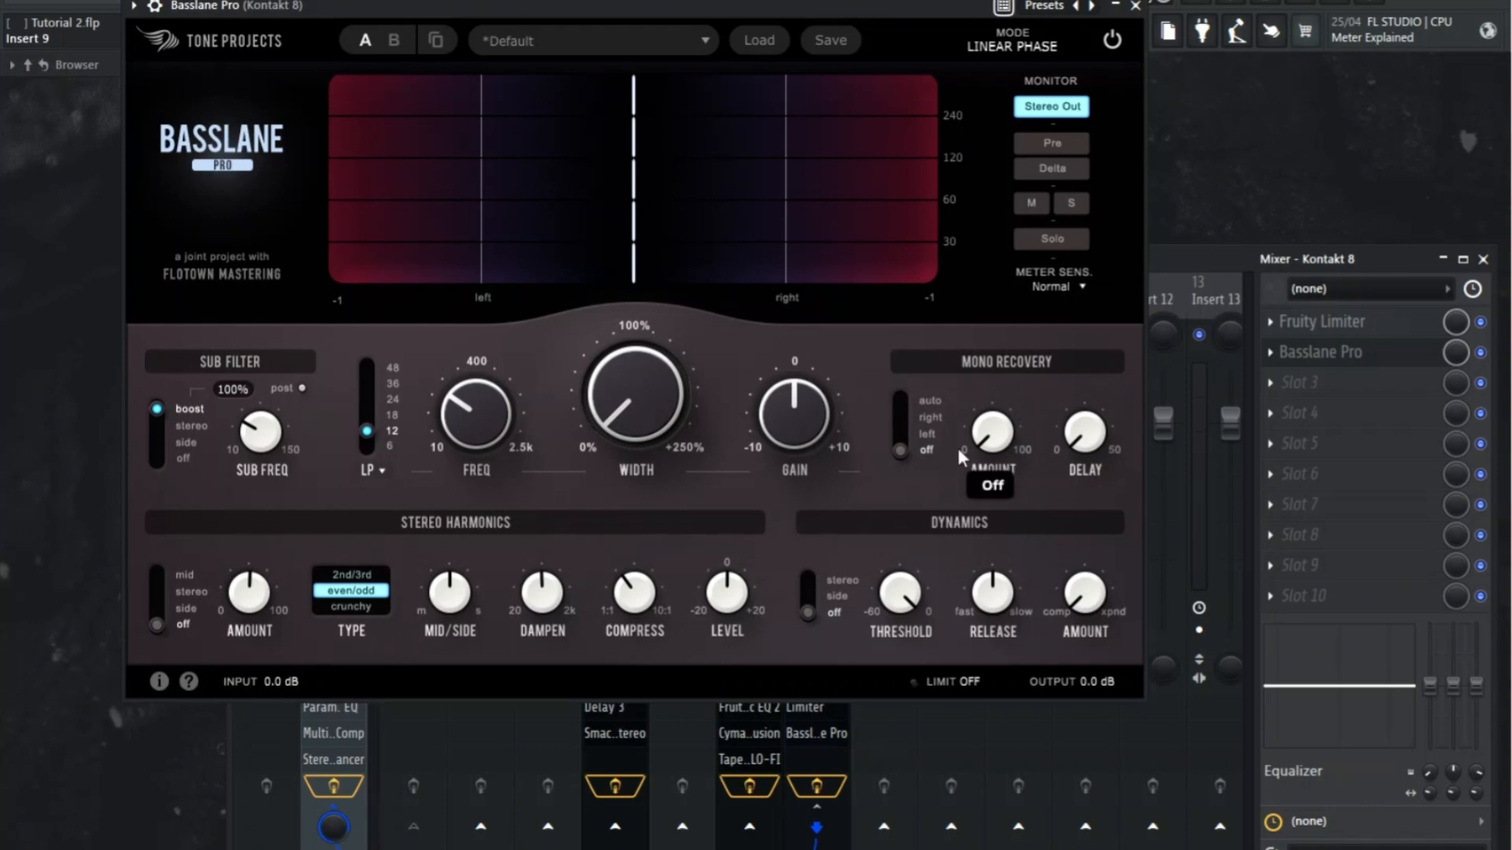
left_click_drag(984, 461, 1011, 284)
mouse_move(992, 434)
left_mouse_down()
mouse_move(1014, 324)
mouse_move(995, 436)
left_mouse_up()
left_click(900, 402)
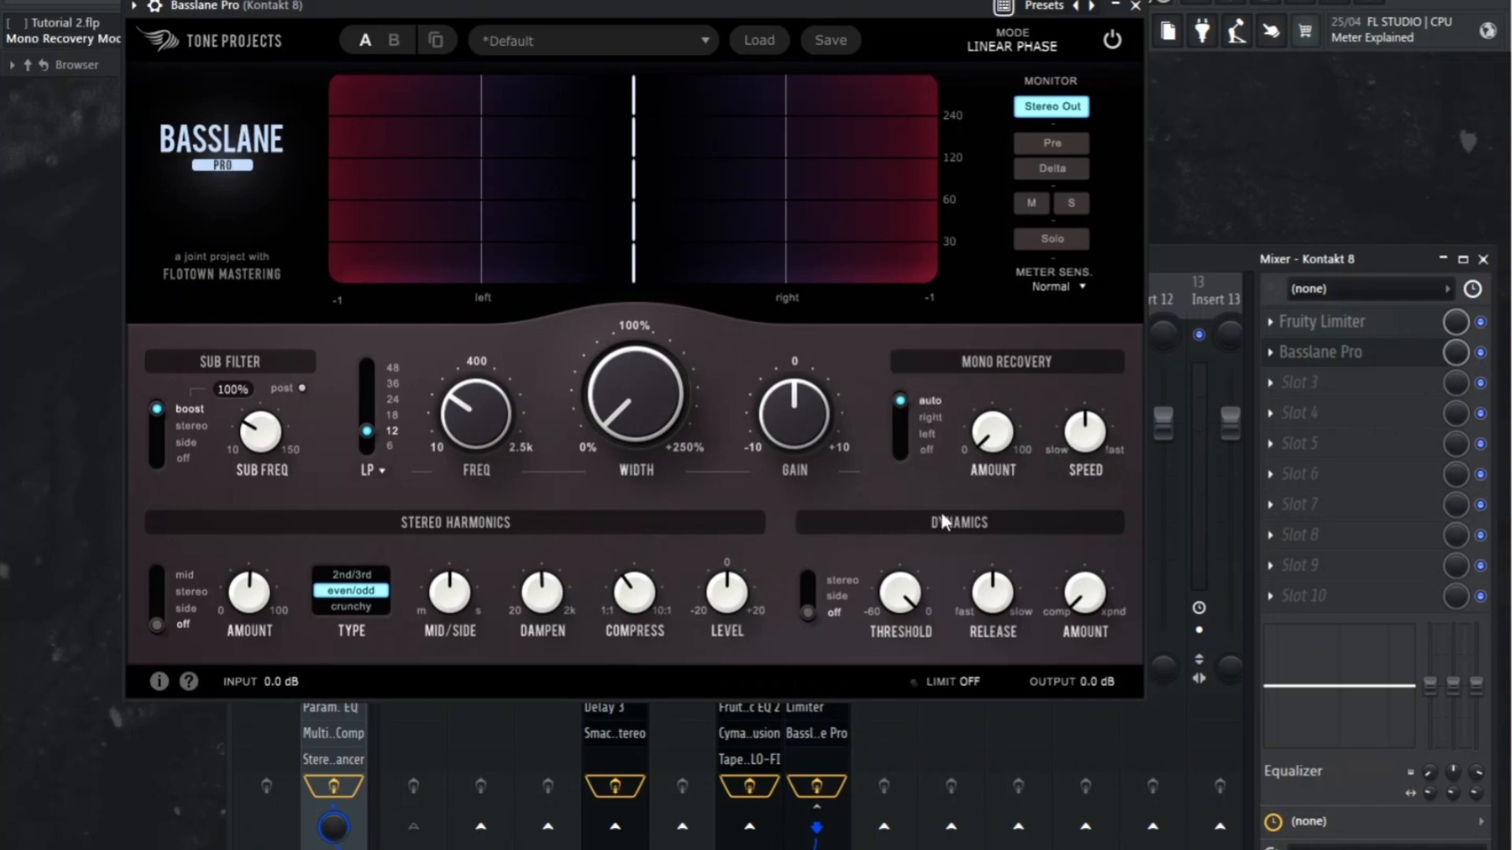
left_click(897, 452)
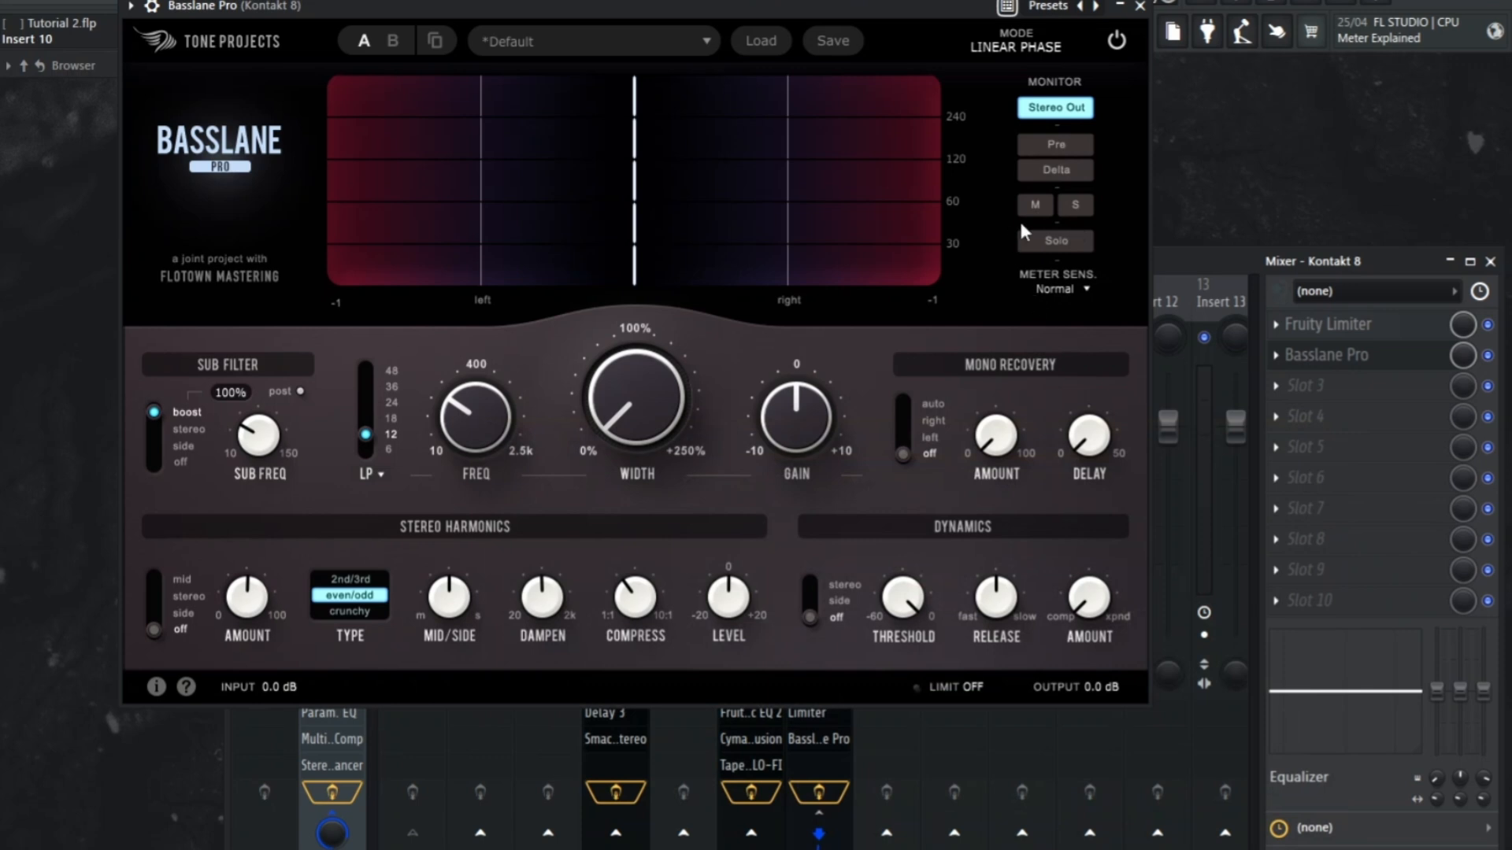
Audition the soloed band with the side and mid monitors, and return to the normal stereo output
left_click(1056, 243)
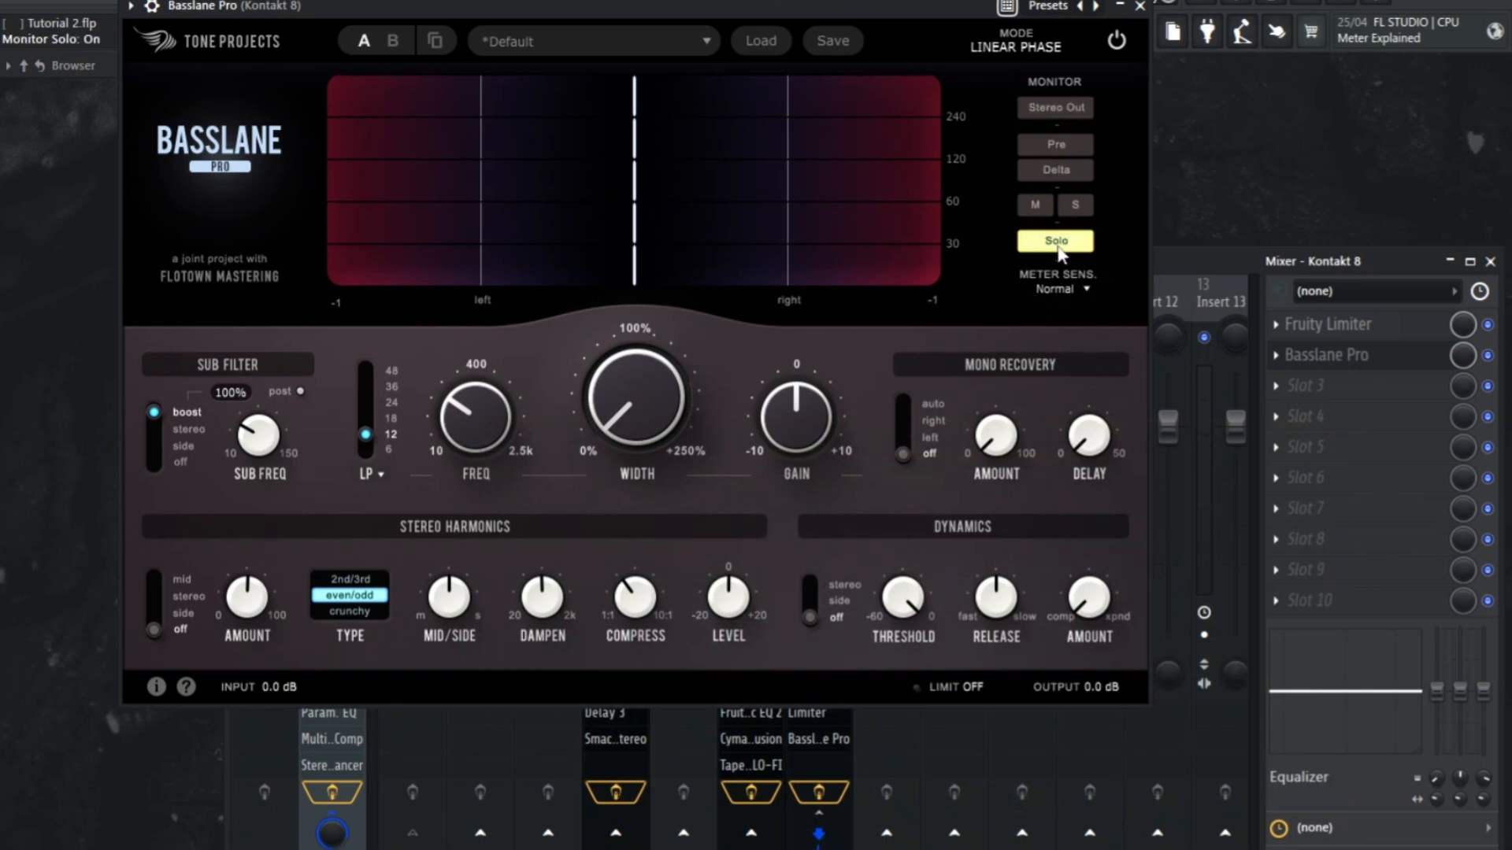
left_click(1077, 207)
left_click(1070, 208)
left_click(1034, 208)
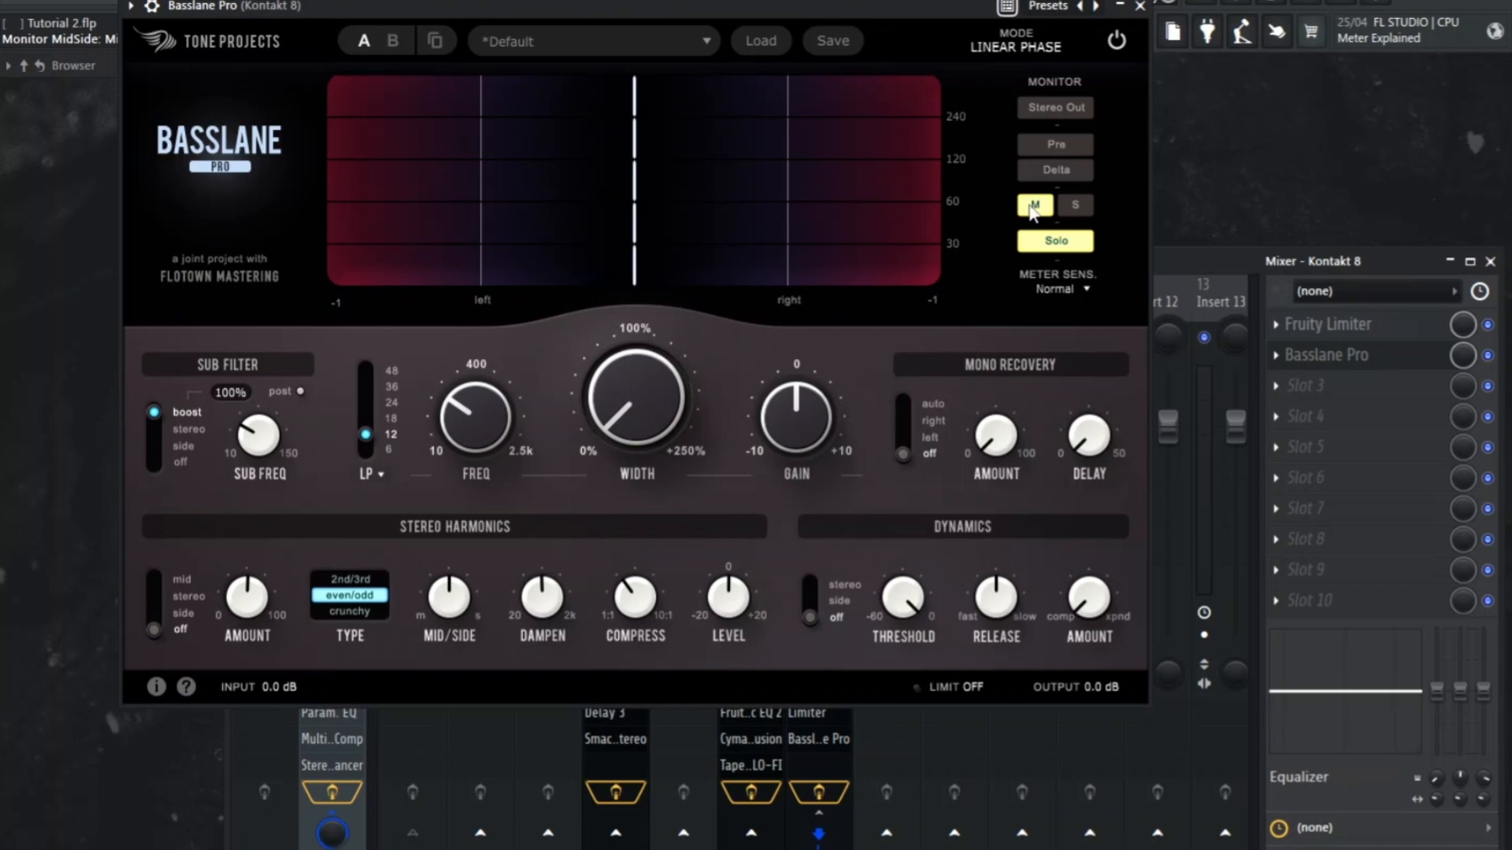
left_click(1035, 208)
left_click(1056, 241)
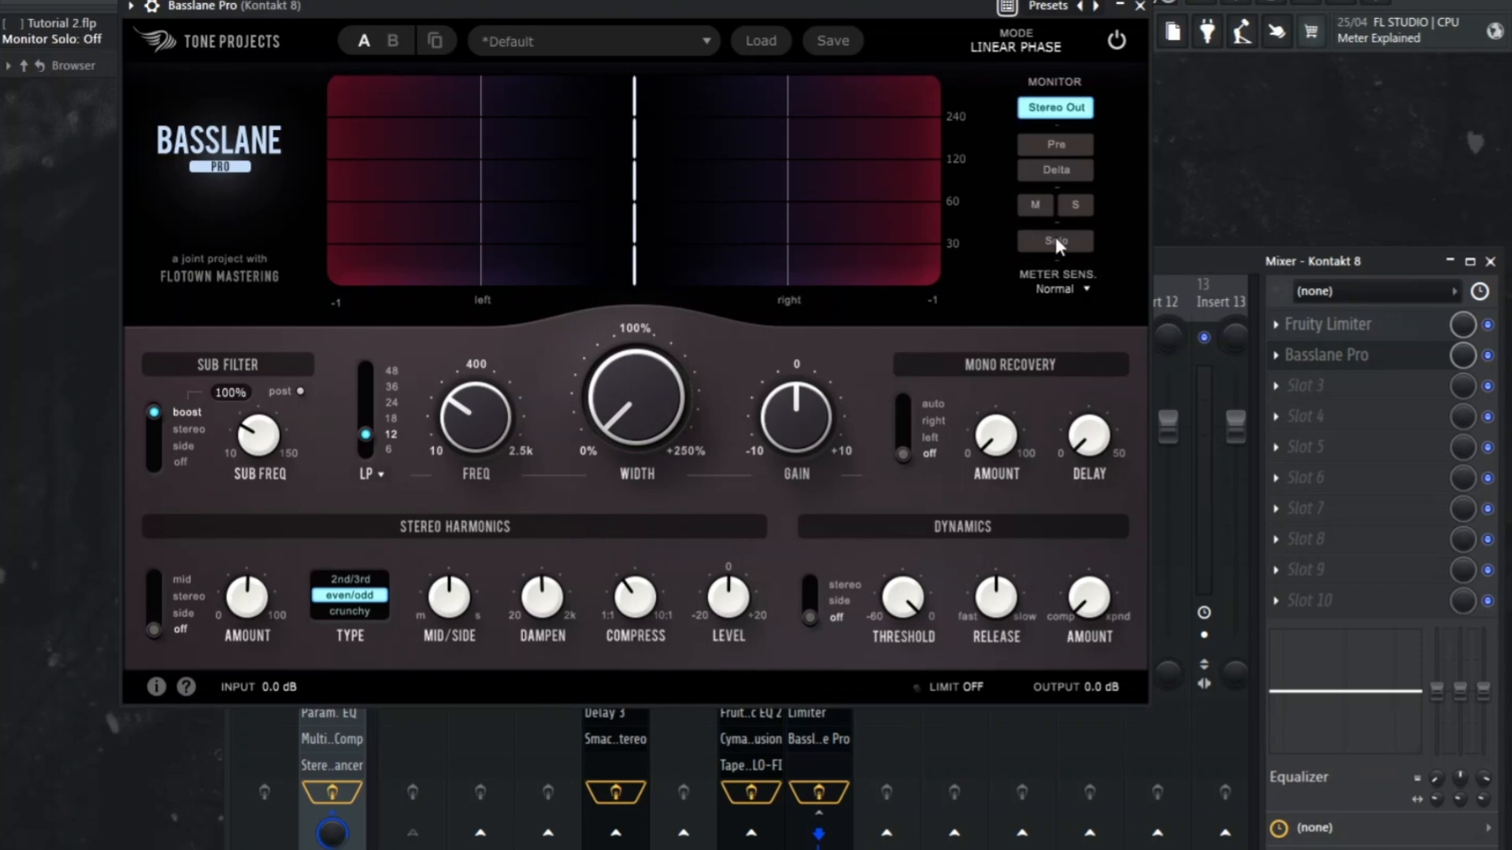
Audition the delta and pre monitor sources, return to the stereo output, and close the mixer
left_click(1056, 173)
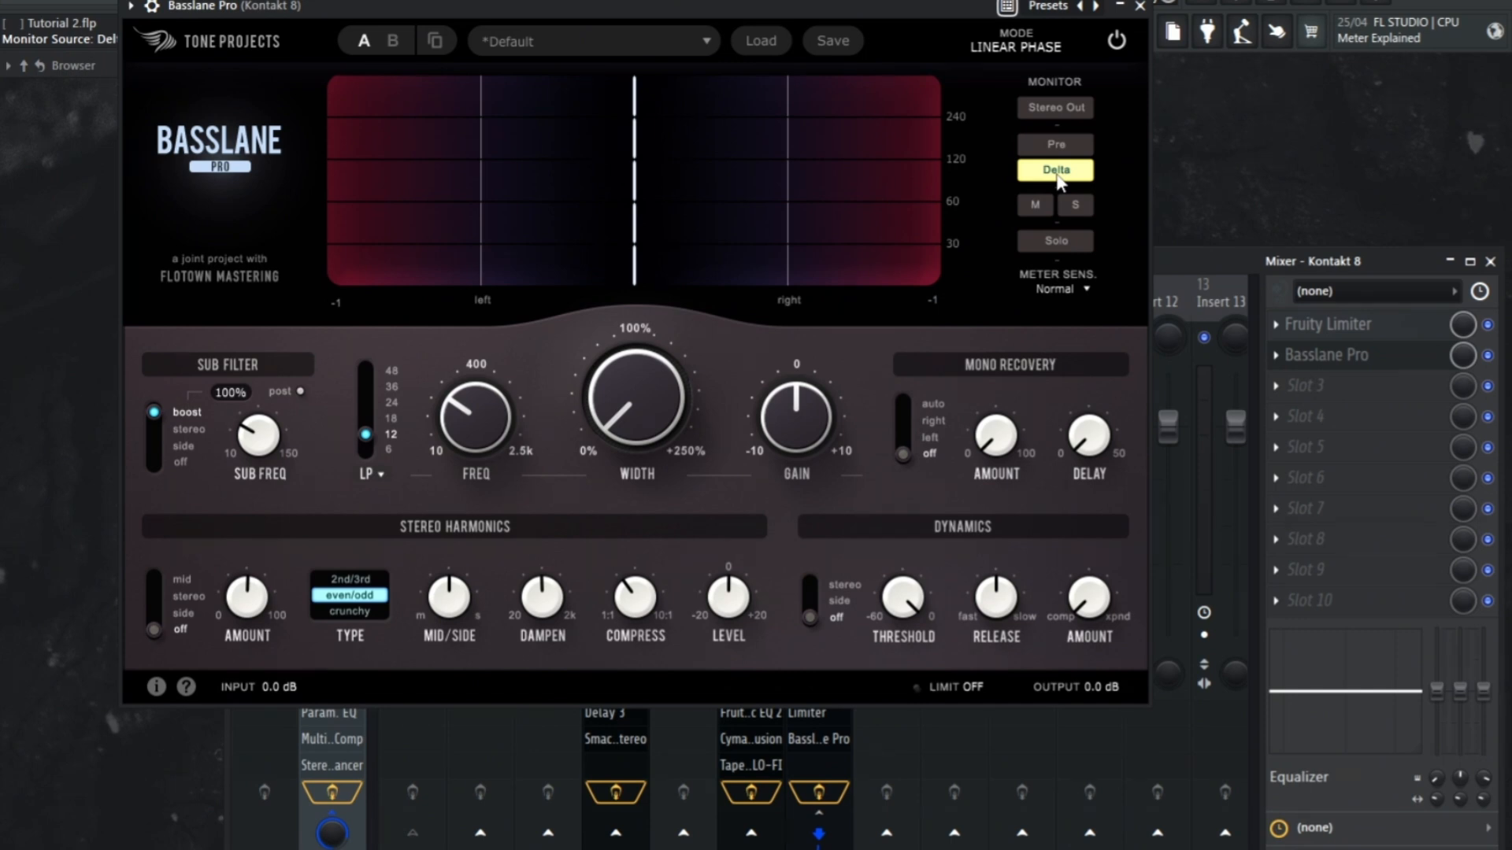
left_click(1059, 176)
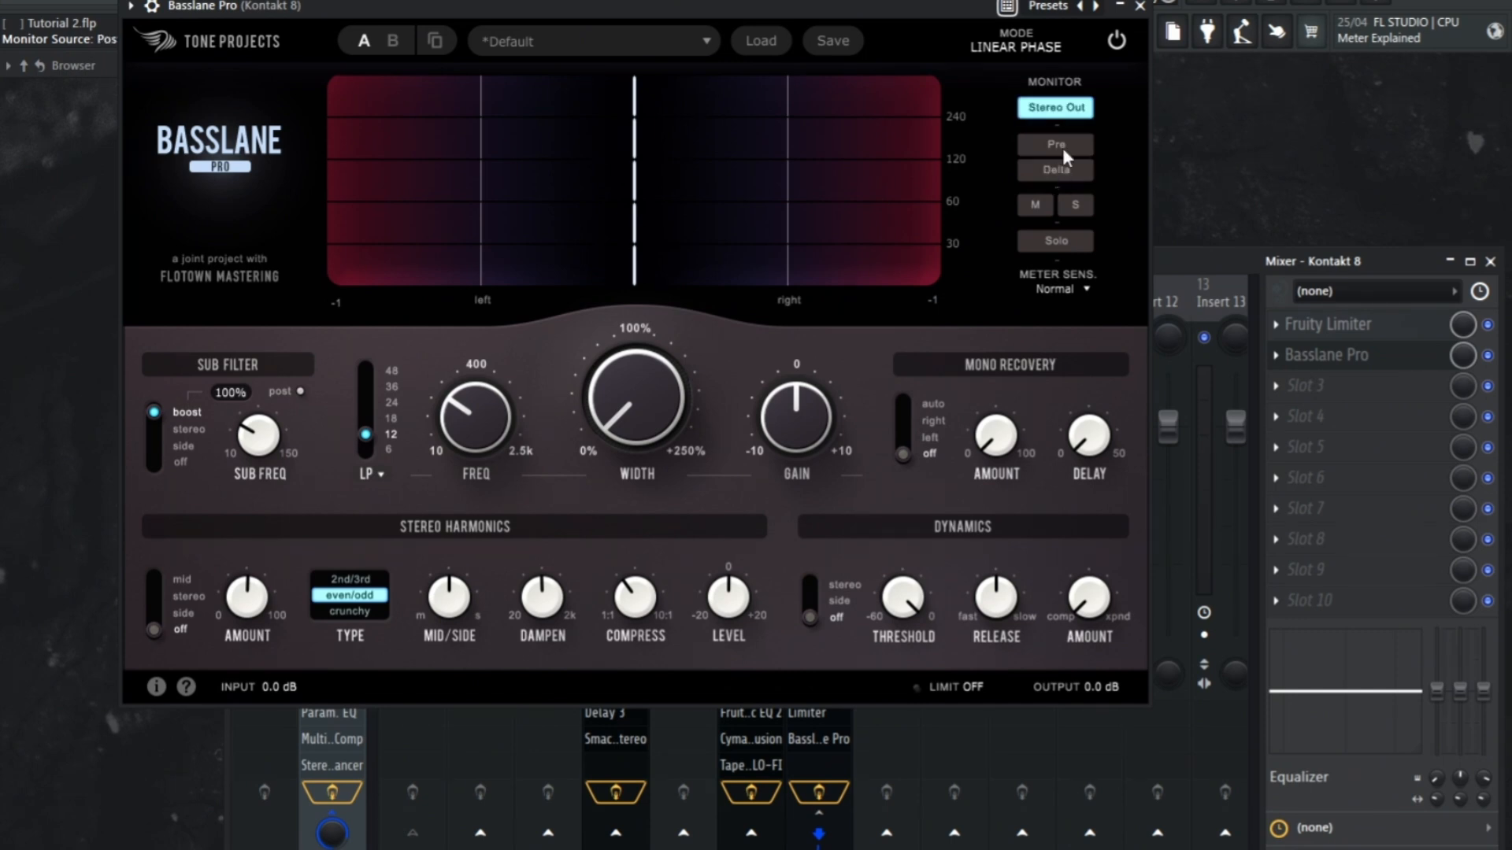
left_click(1062, 149)
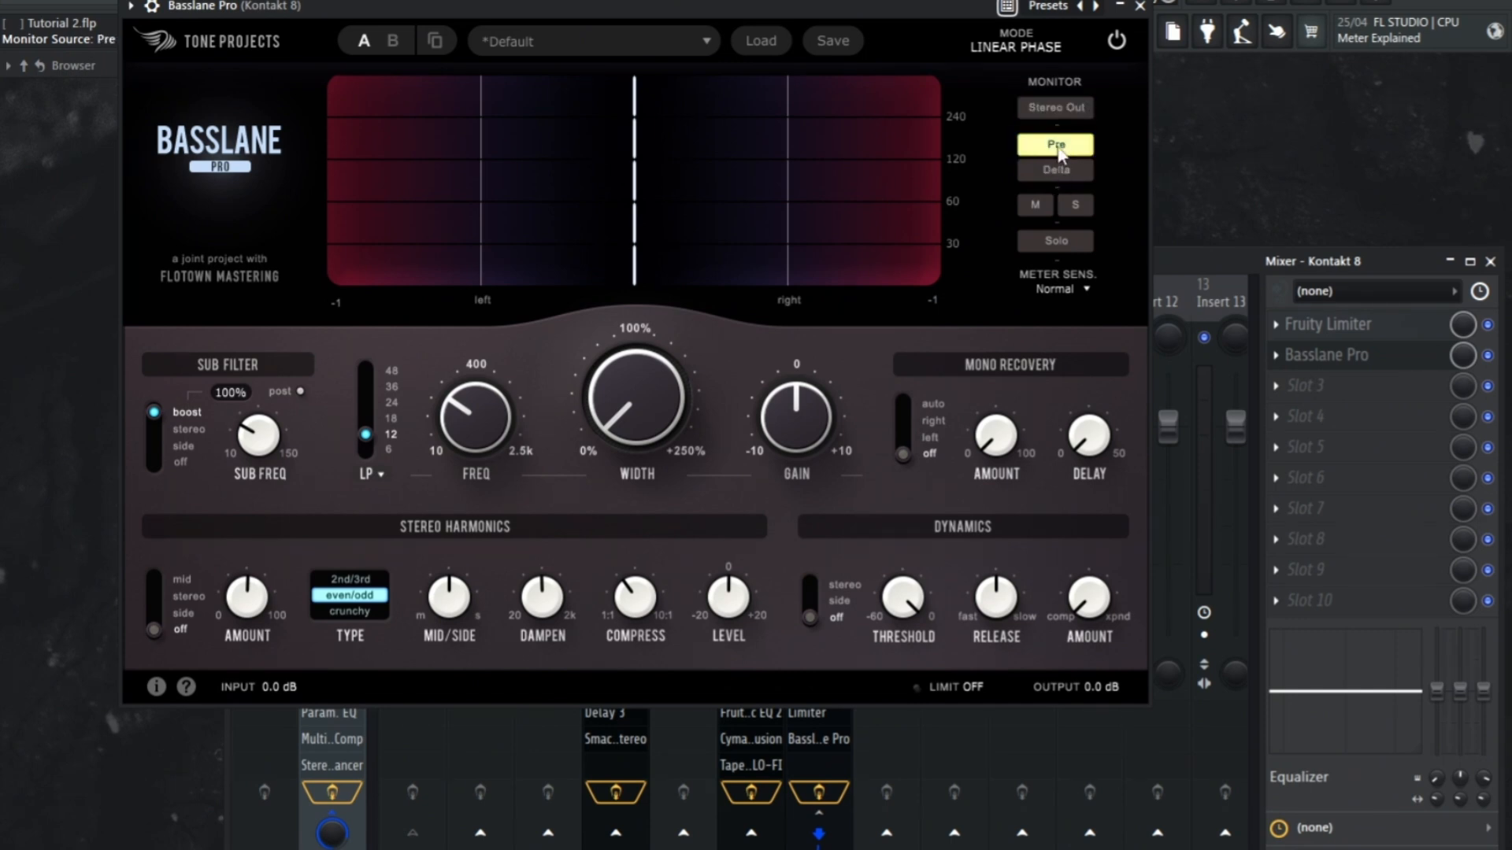
left_click(1061, 147)
mouse_move(833, 421)
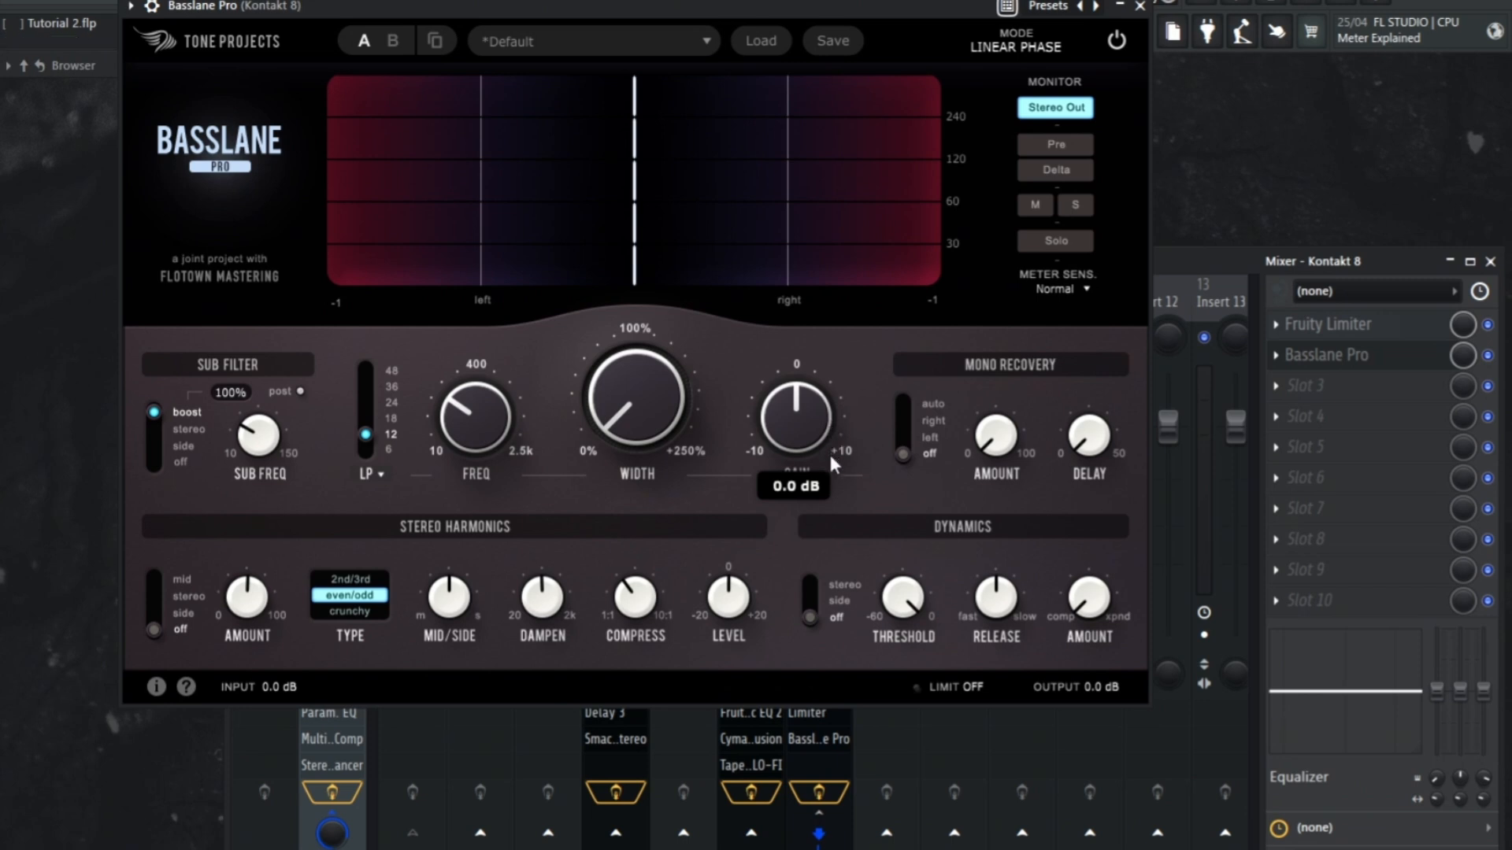
mouse_move(668, 451)
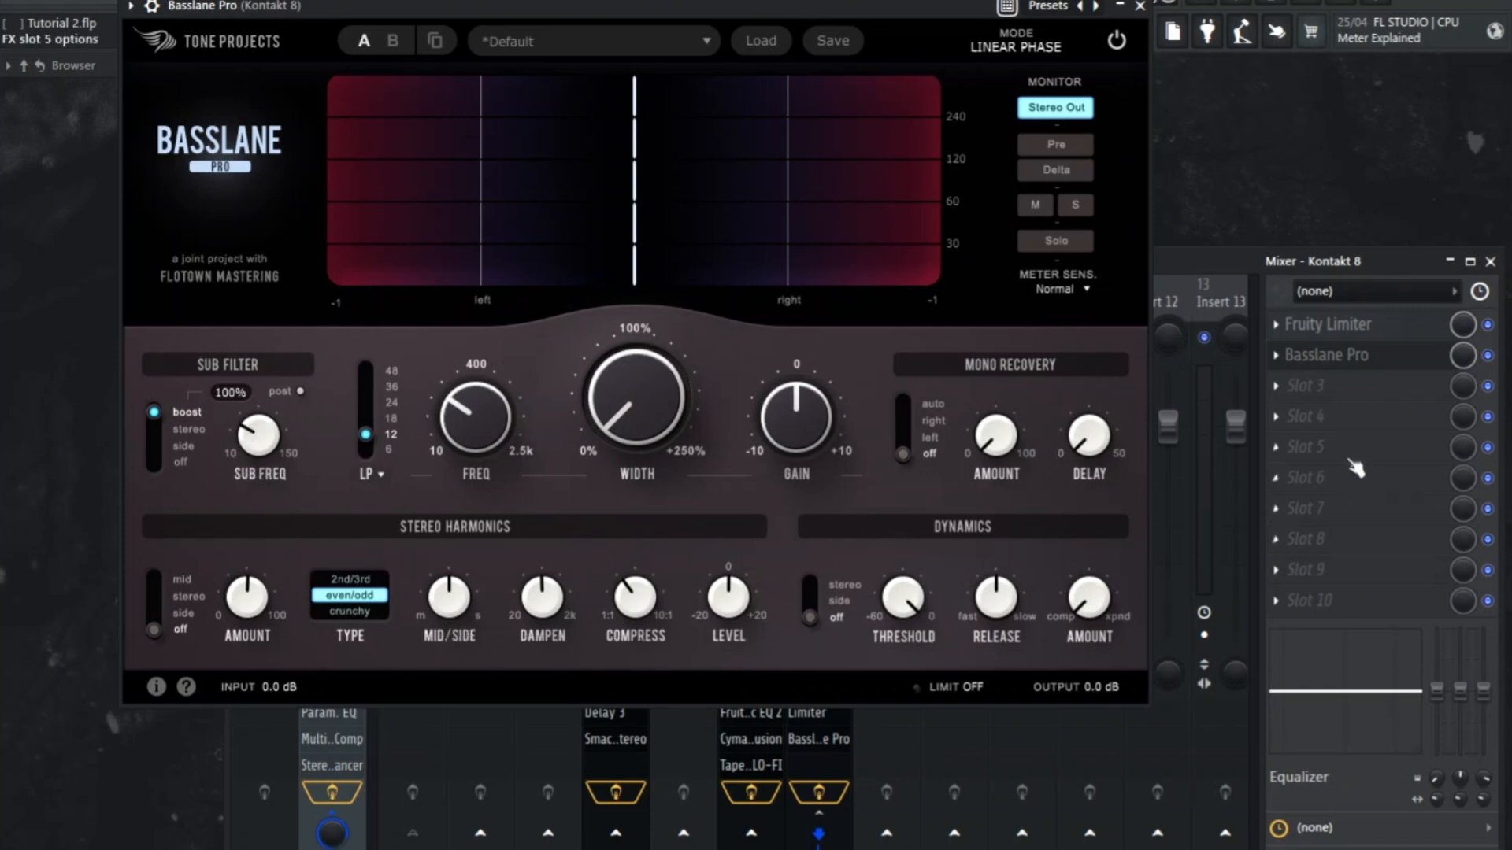
left_click(1490, 262)
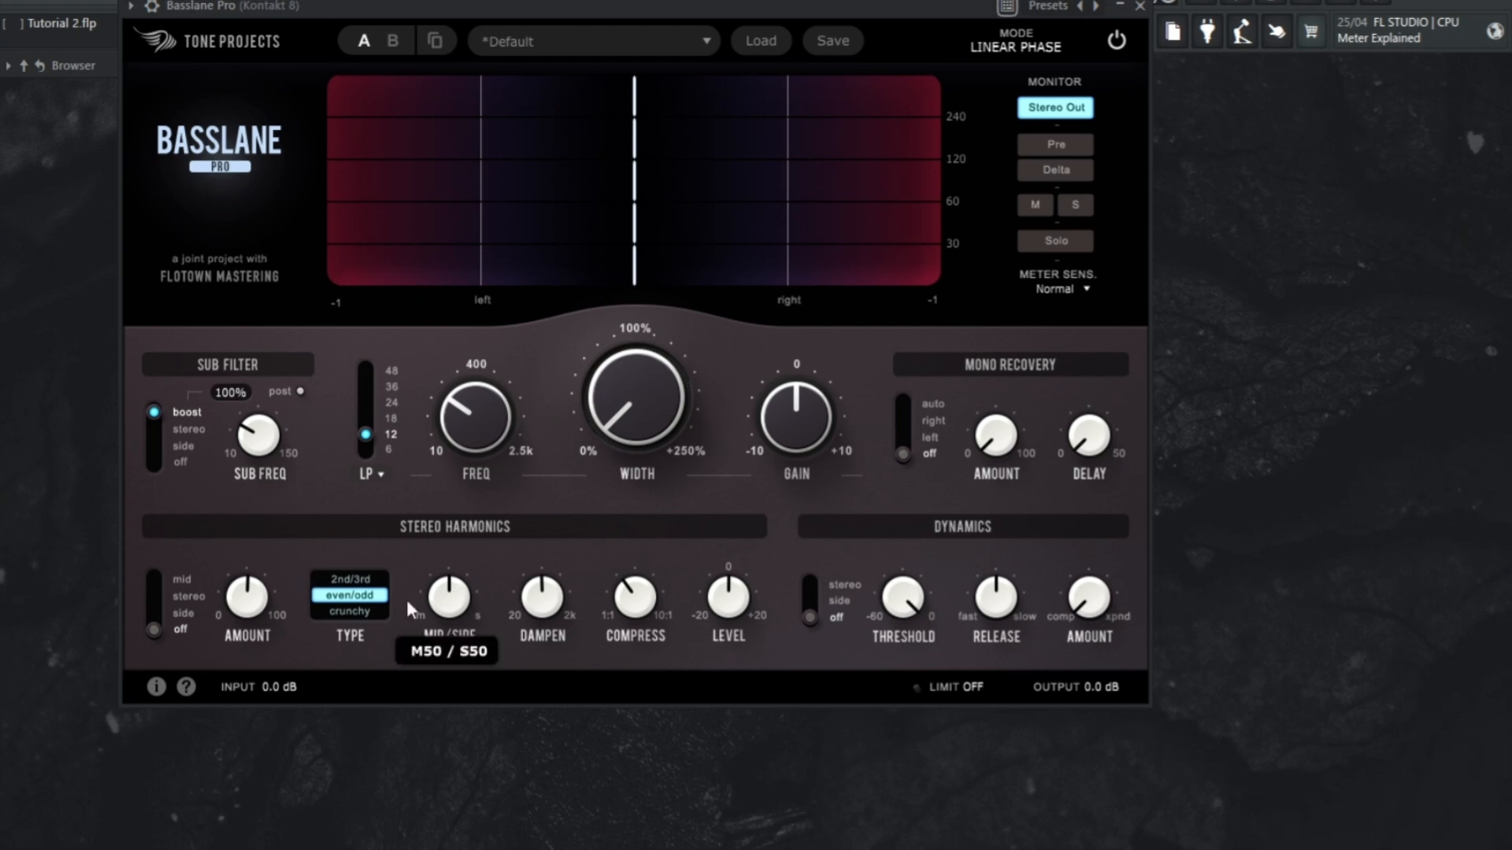
Enable Stereo Harmonics on the mid source with the 2nd/3rd type, and raise its amount
mouse_move(267, 608)
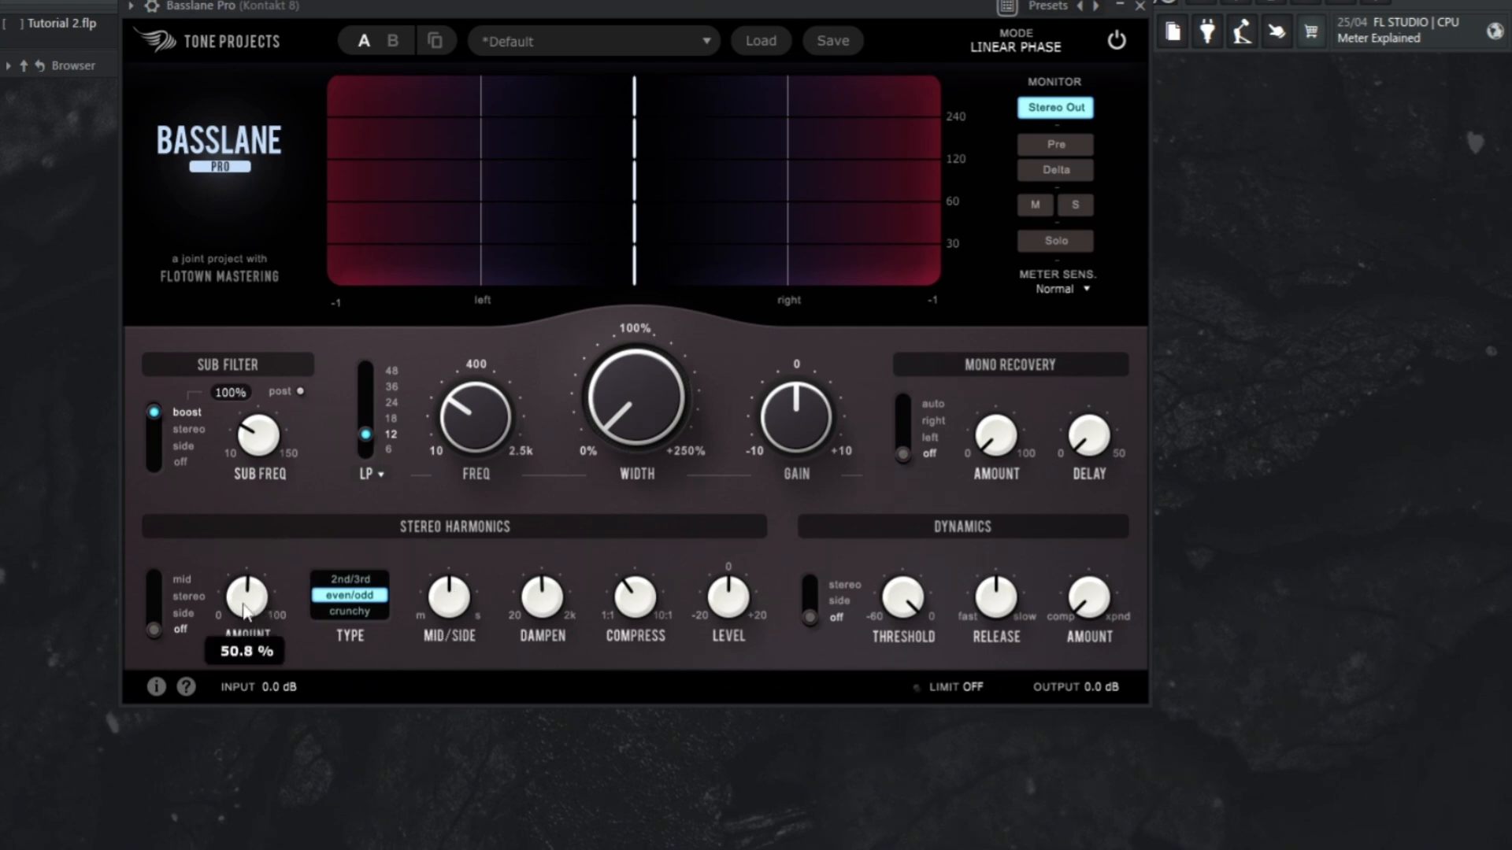
left_click(158, 580)
scroll(250, 604, "up", 1)
scroll(250, 605, "up", 2)
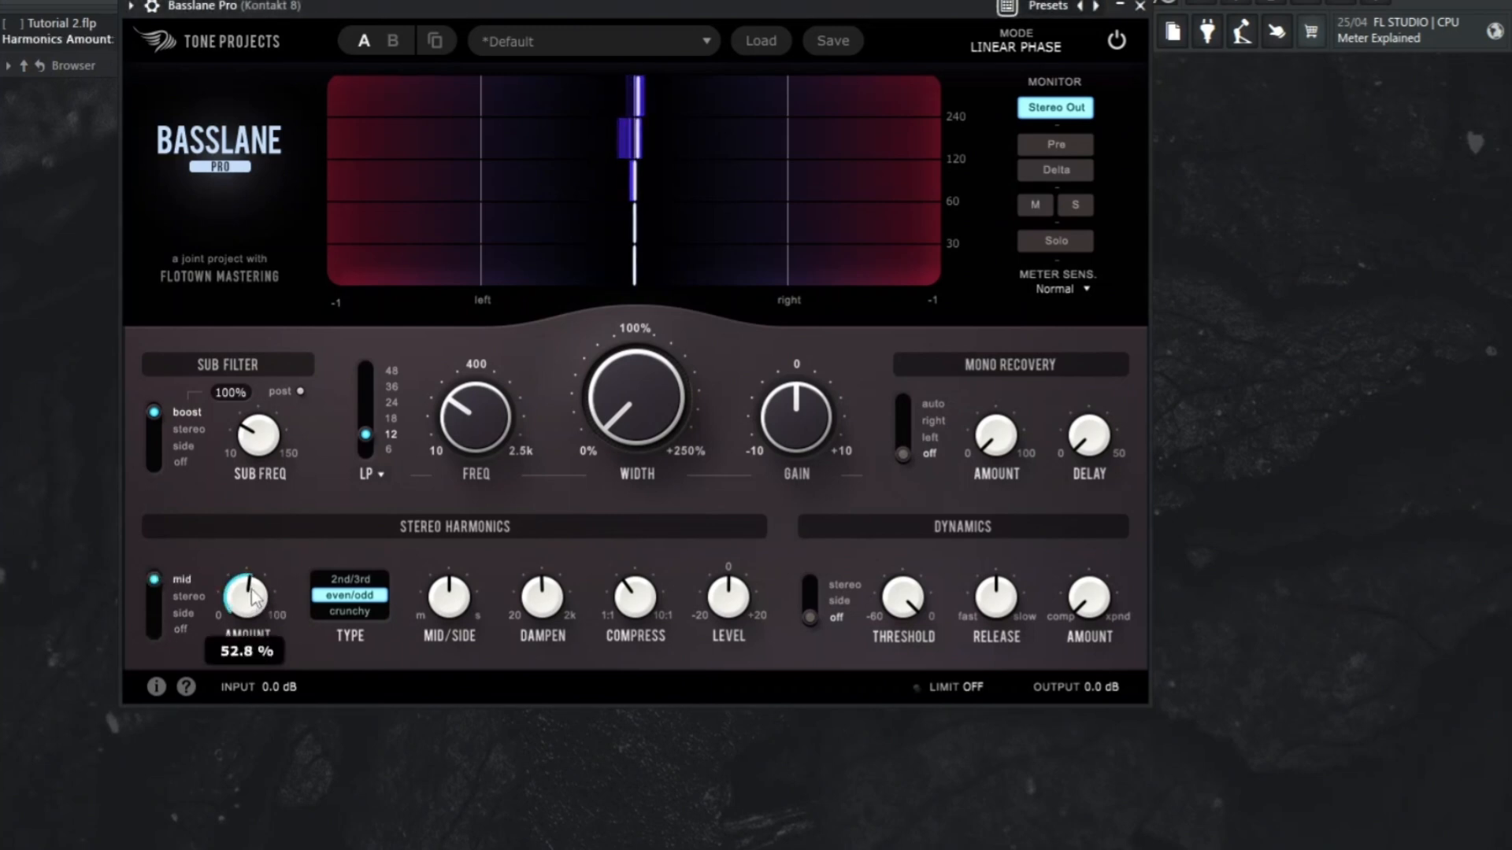
left_click(348, 580)
left_click_drag(262, 597, 254, 569)
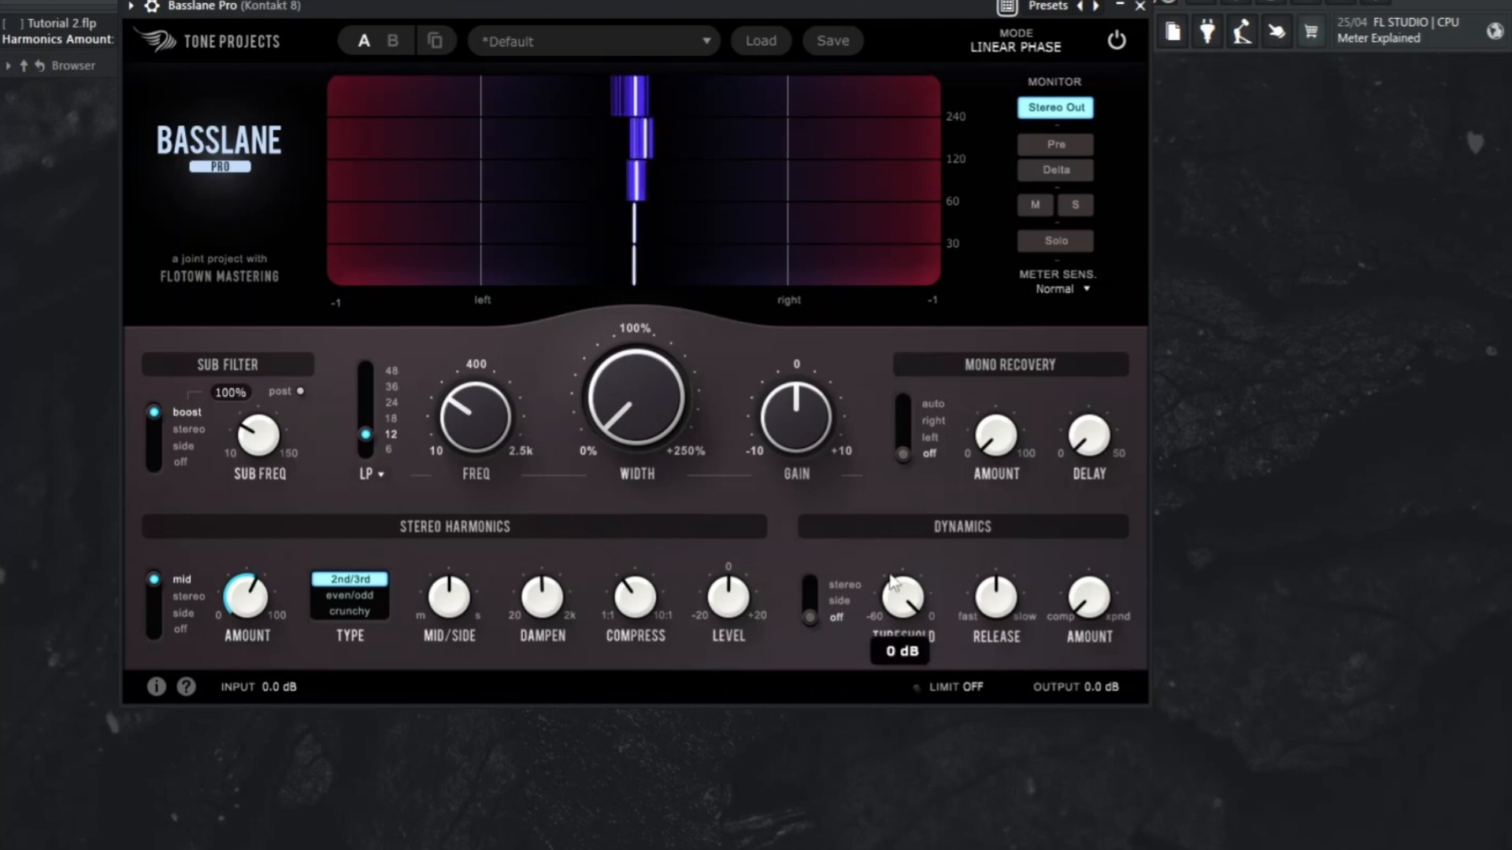
Raise the Stereo Harmonics level to about 4 dB and lower its dampen frequency to 244.4 Hz
left_click_drag(744, 596, 758, 534)
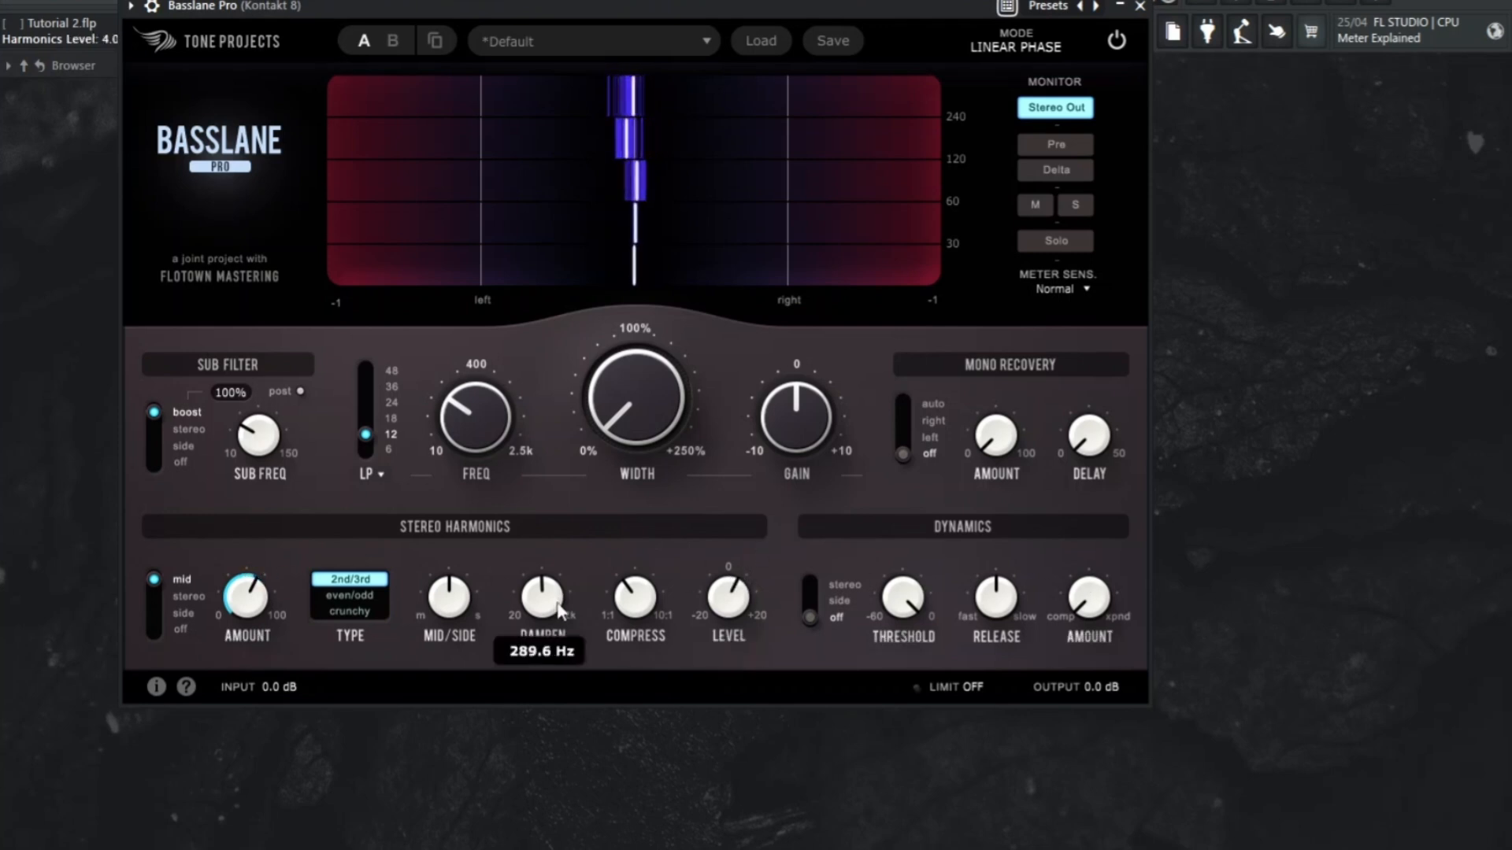
left_click_drag(553, 610, 543, 624)
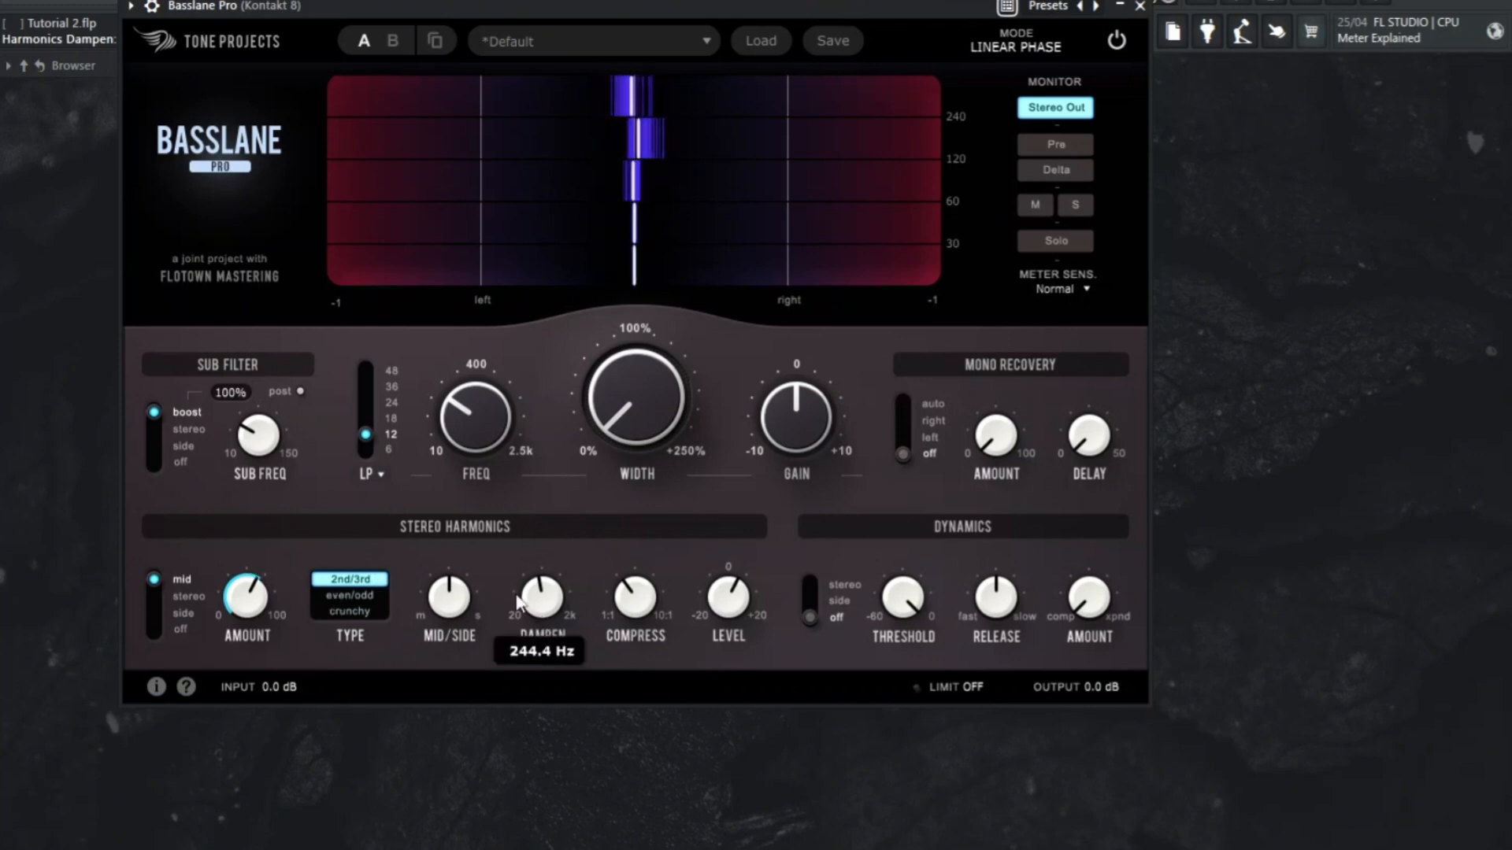
Compare the even/odd type and the side and off sources in Stereo Harmonics, and return to 2nd/3rd and mid
left_click(362, 597)
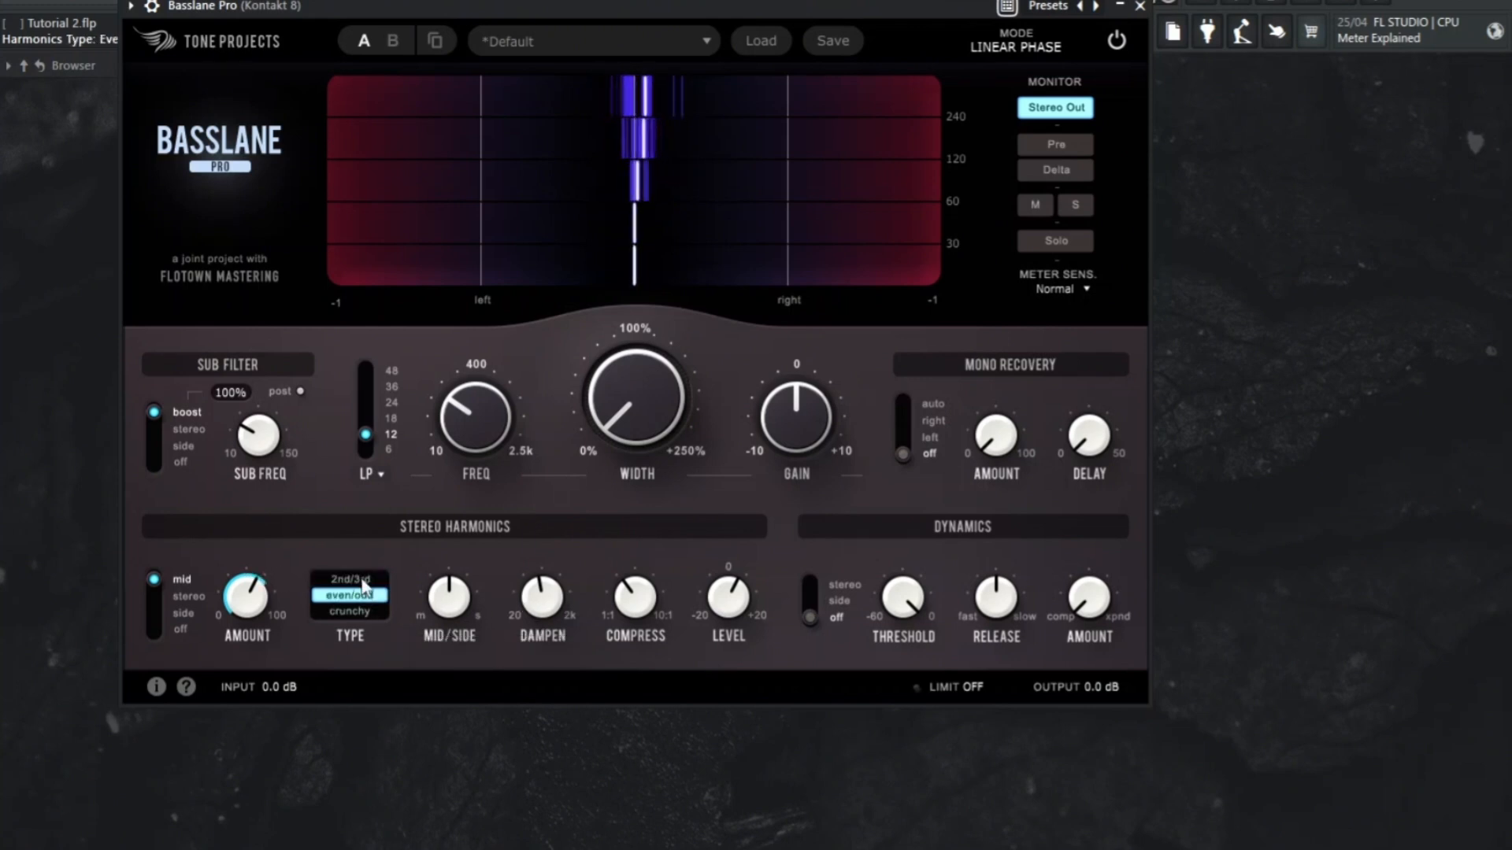
left_click(350, 579)
left_click(154, 619)
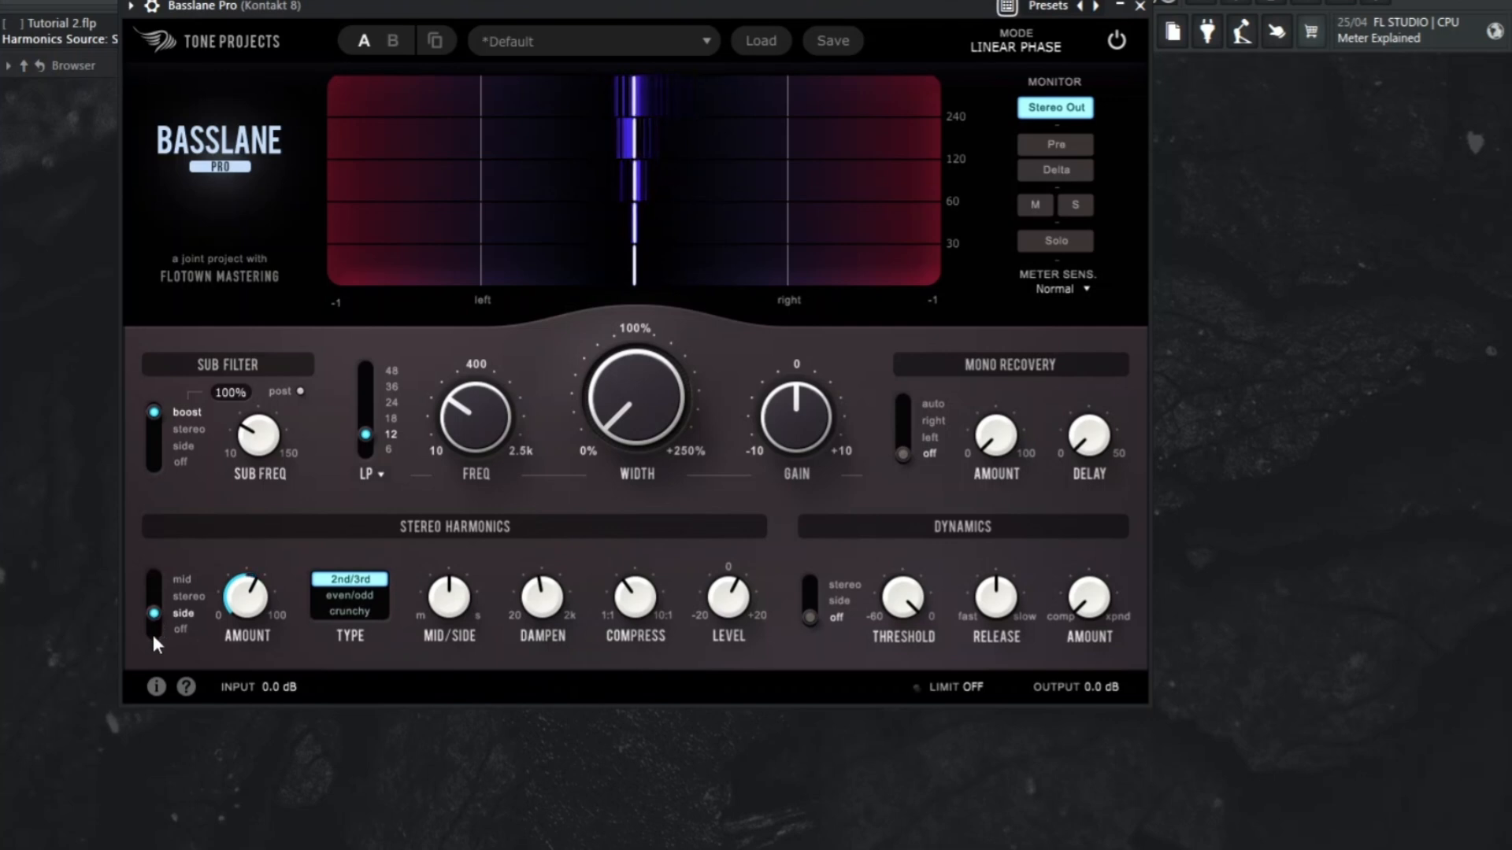
left_click(153, 632)
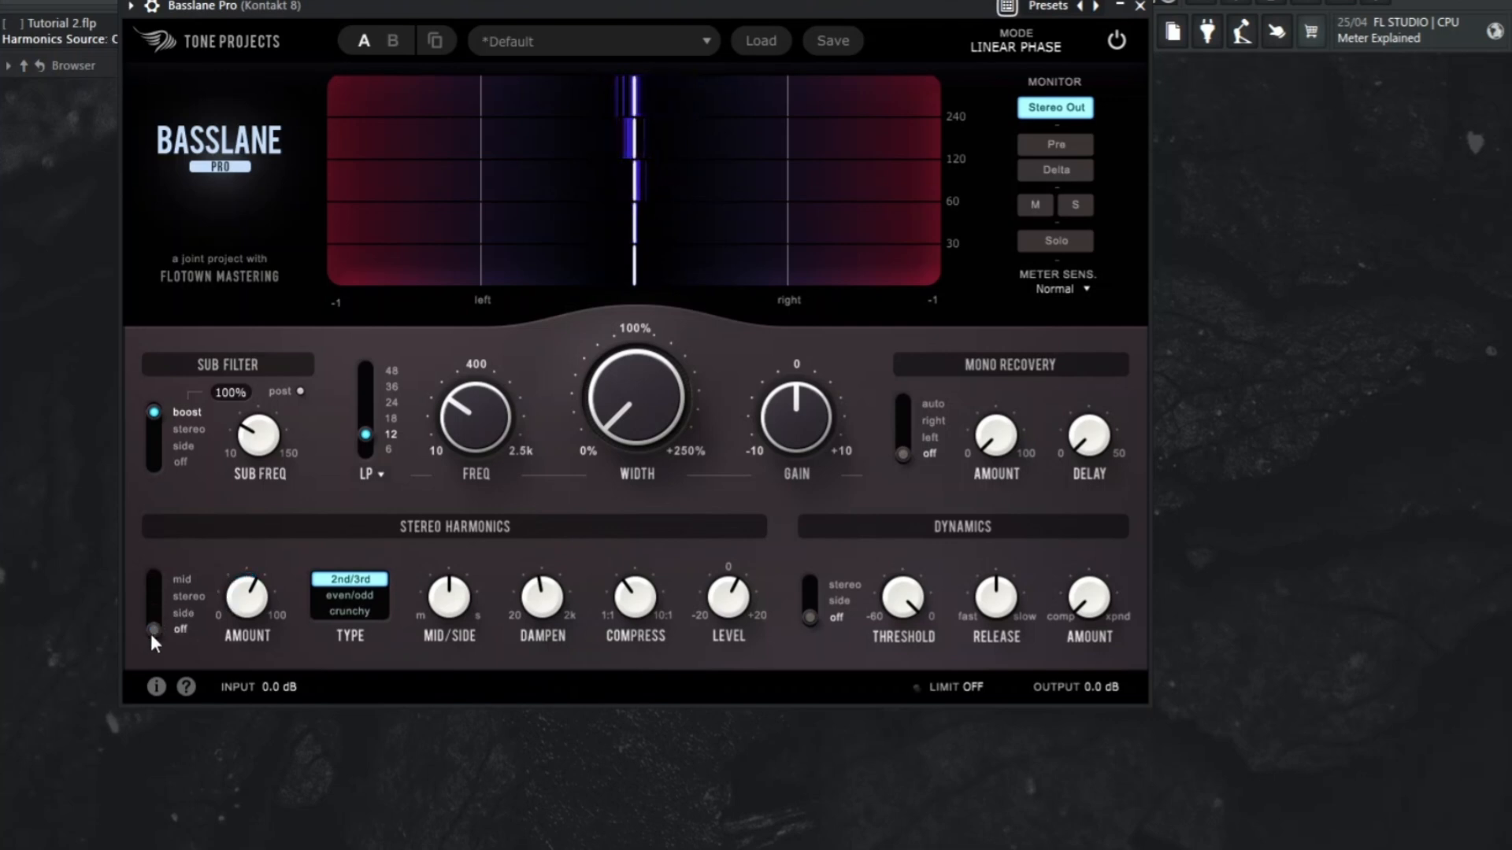
left_click(153, 579)
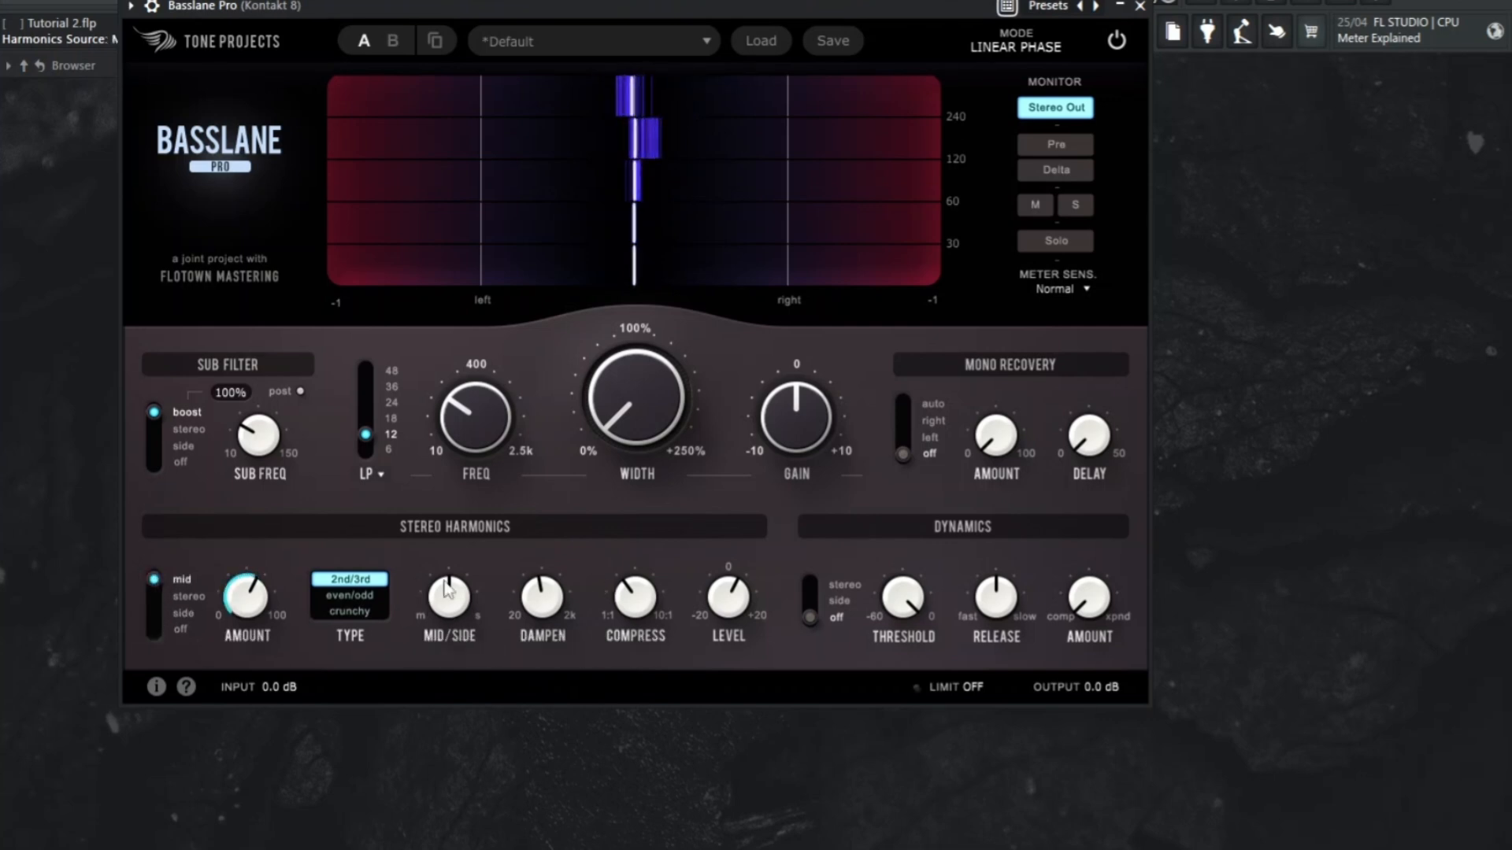
Shift the harmonics' mid/side balance toward the side, lower the compression slightly, and fine-tune the level and dampen settings
left_click_drag(446, 609, 485, 511)
mouse_move(635, 603)
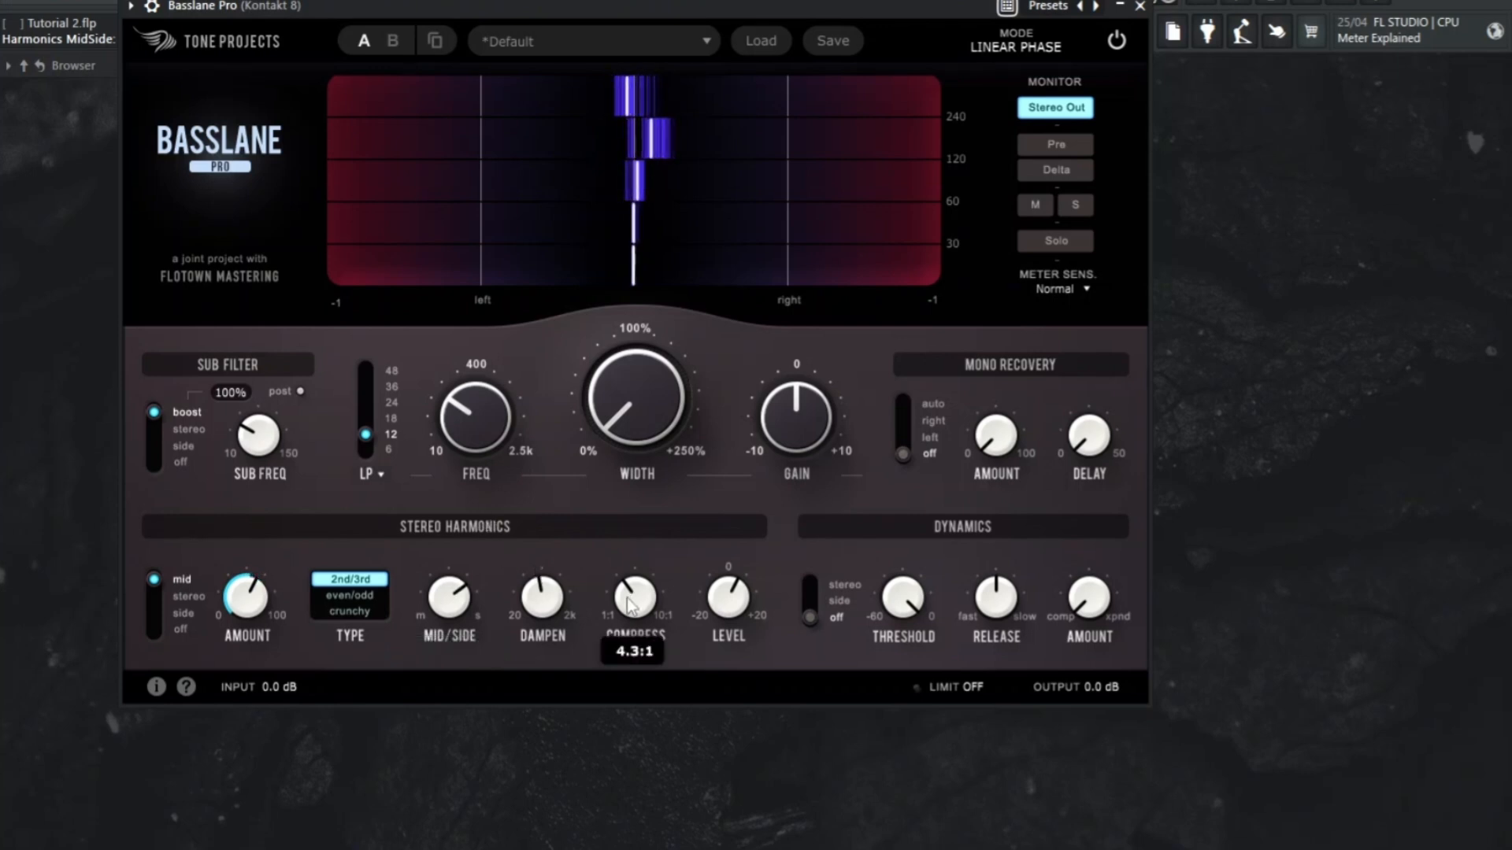
left_click_drag(630, 604, 597, 608)
left_click_drag(729, 597, 706, 604)
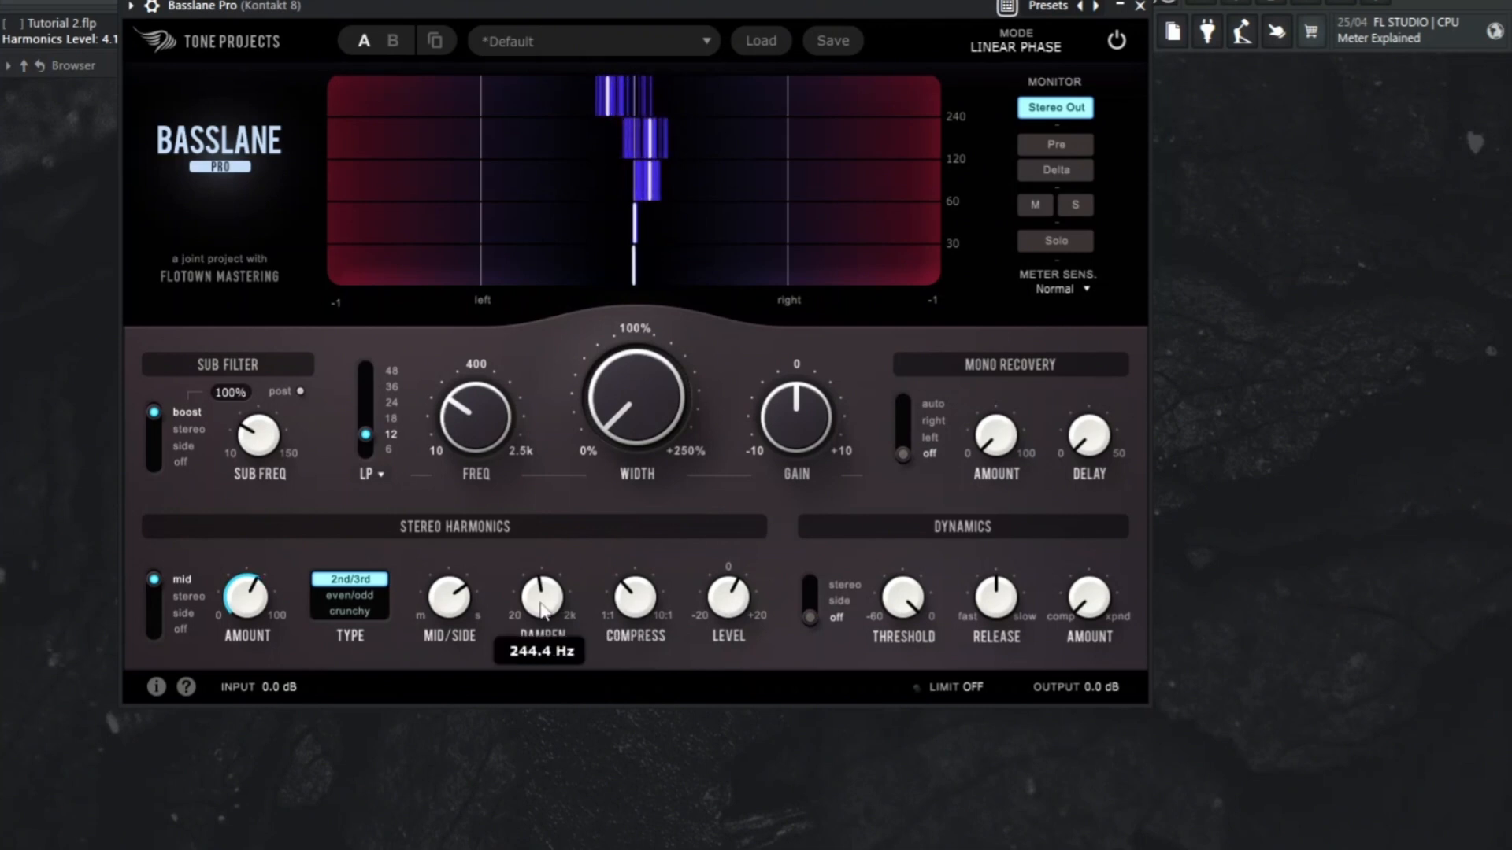
left_click_drag(539, 602, 538, 609)
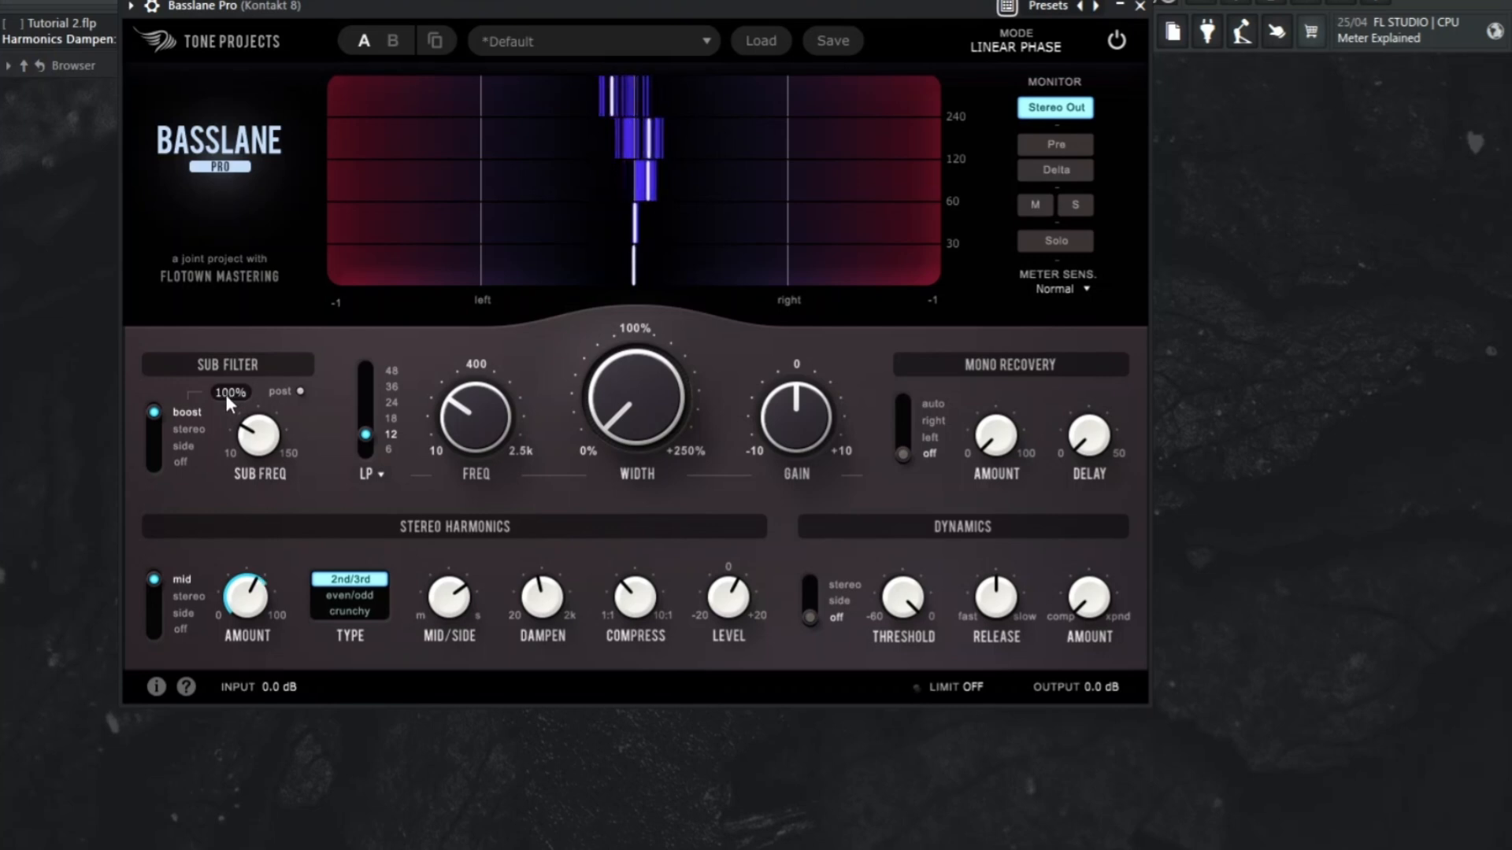
Set the Sub Filter boost amount to 88% and its frequency to 35 Hz
left_click_drag(227, 398, 227, 410)
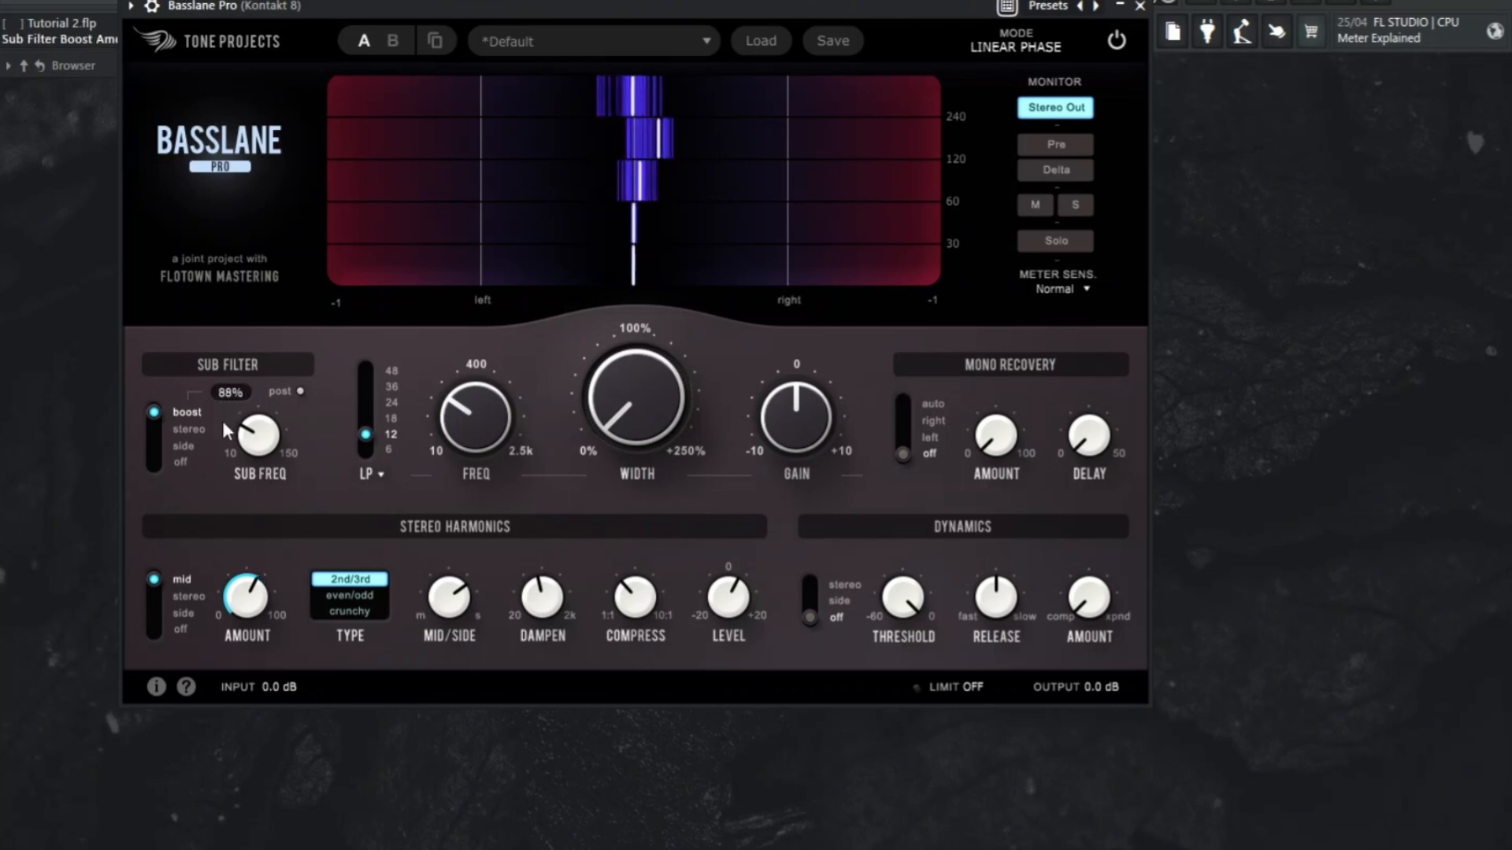
left_click_drag(254, 433, 260, 426)
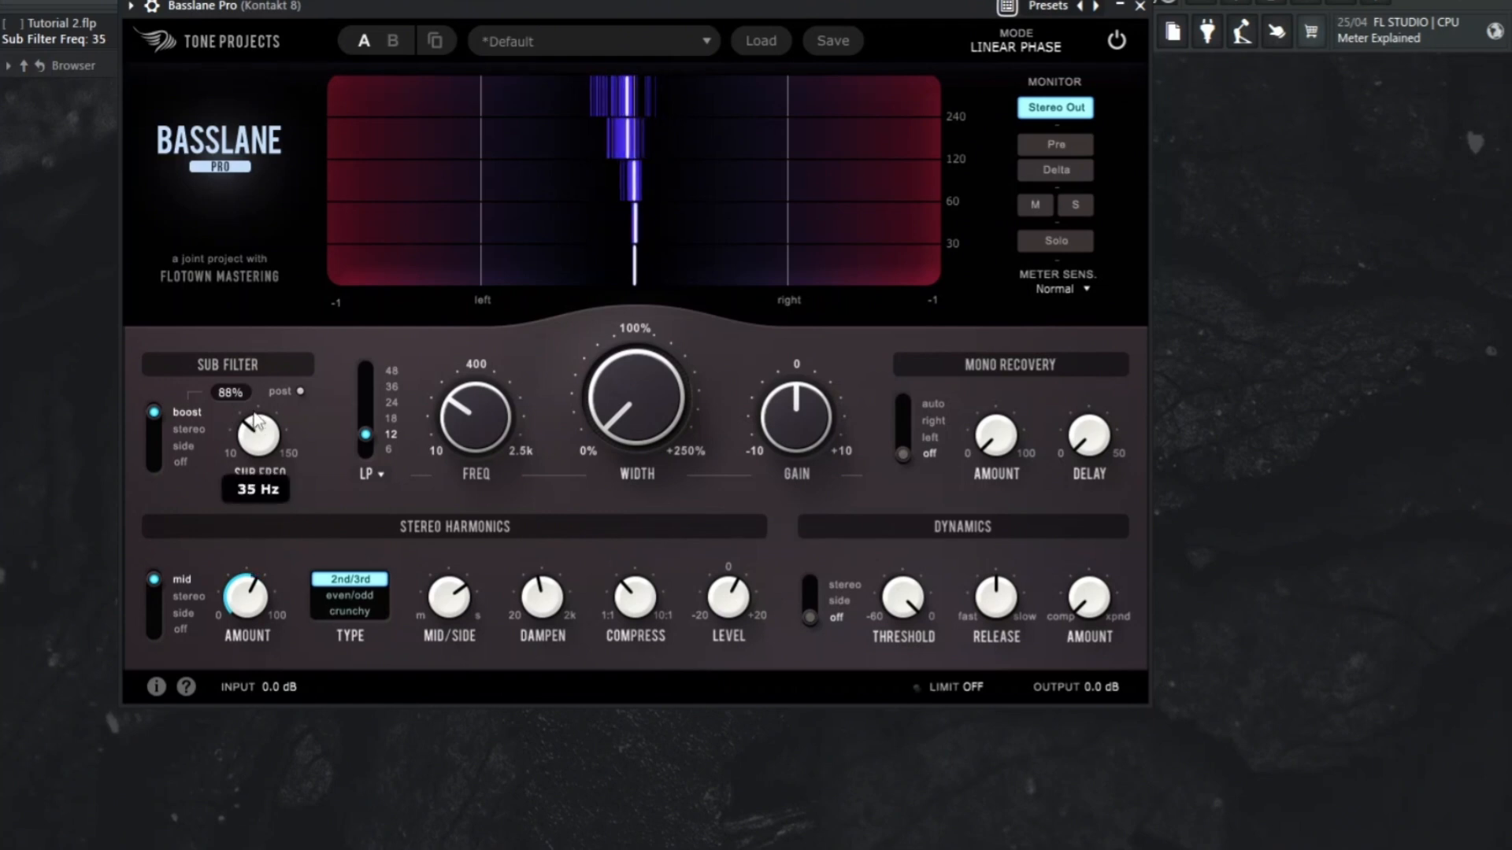
mouse_move(485, 457)
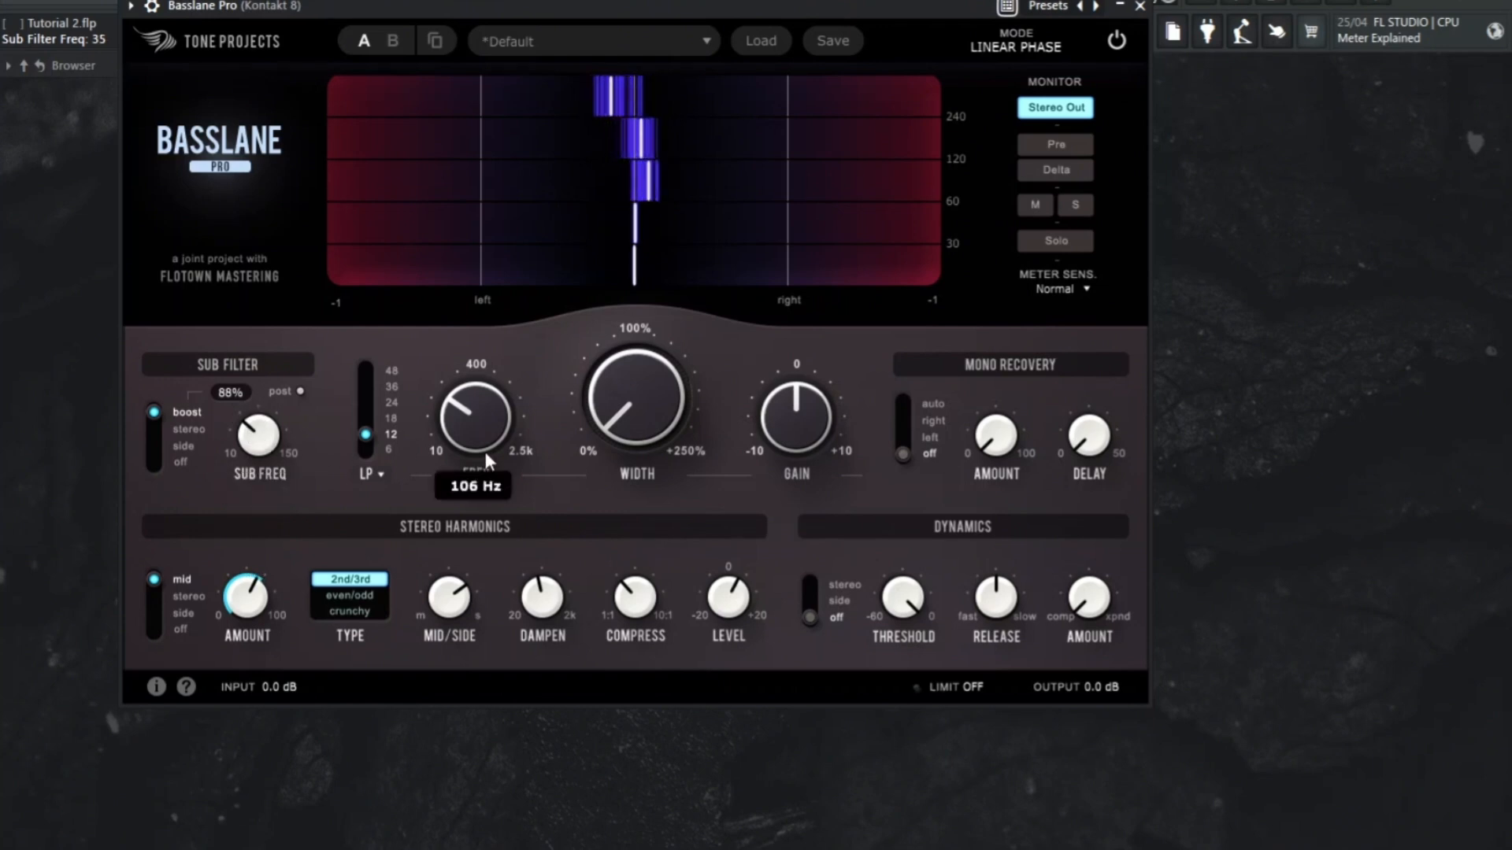
Compare the processed and unprocessed bass by bypassing and re-enabling Basslane Pro
left_click(1115, 40)
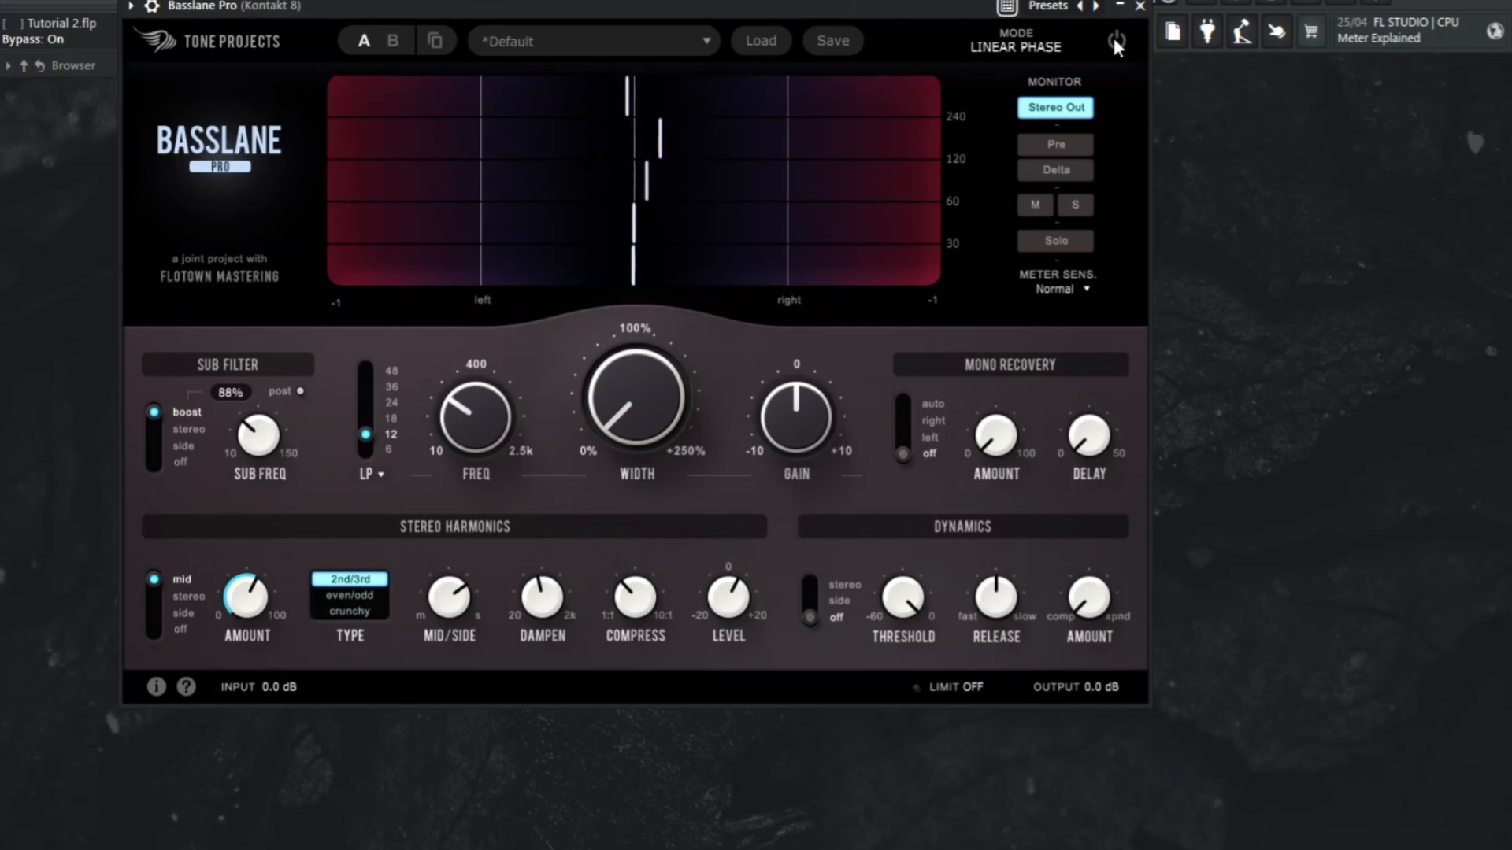
left_click(1115, 42)
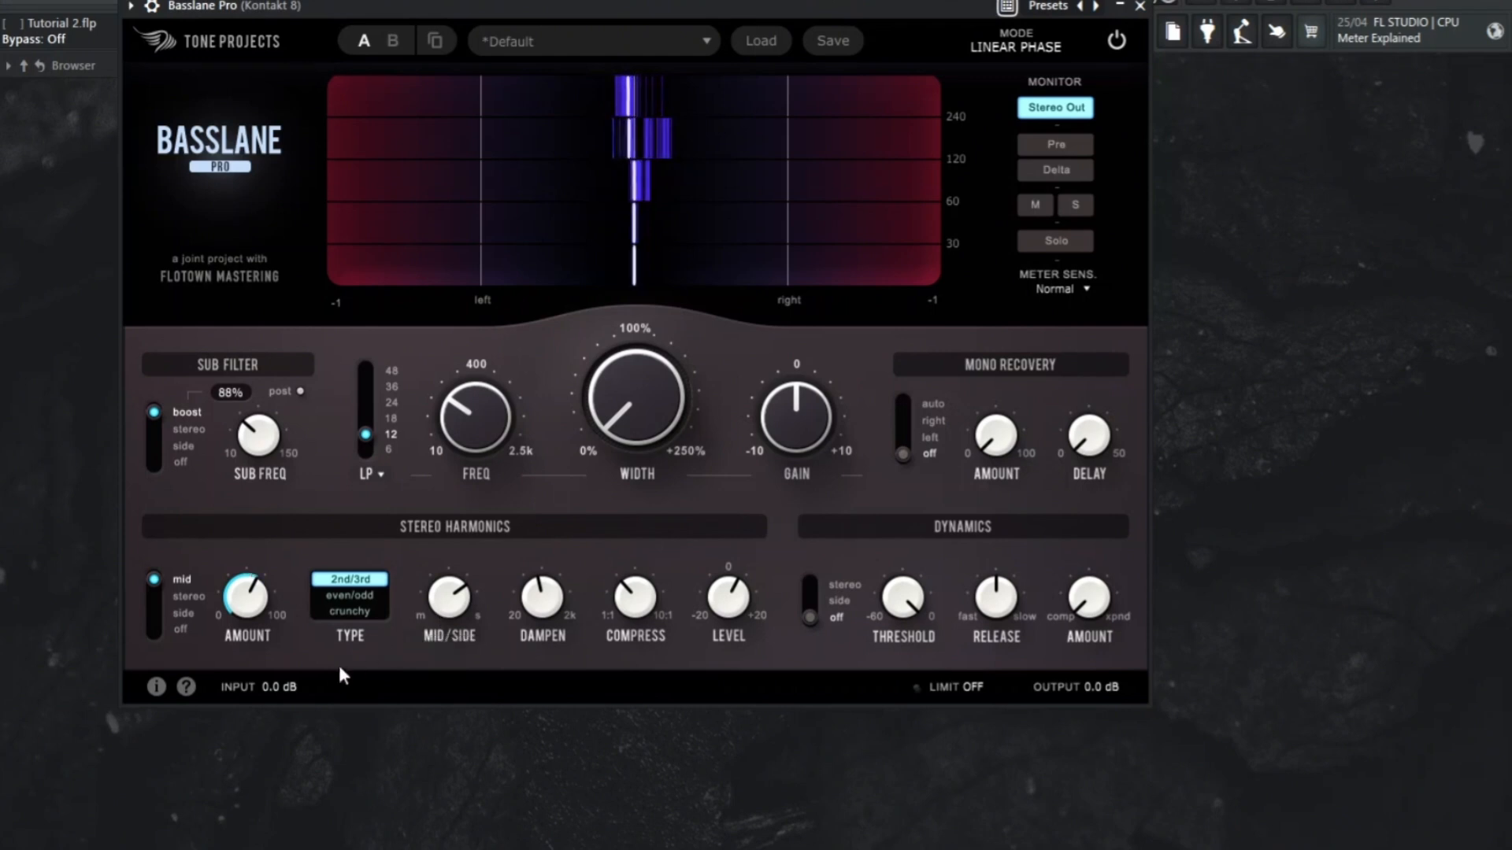
Raise the Stereo Harmonics amount further and lower the plugin's output to -2.8 dB
mouse_move(249, 617)
left_click_drag(249, 612, 260, 591)
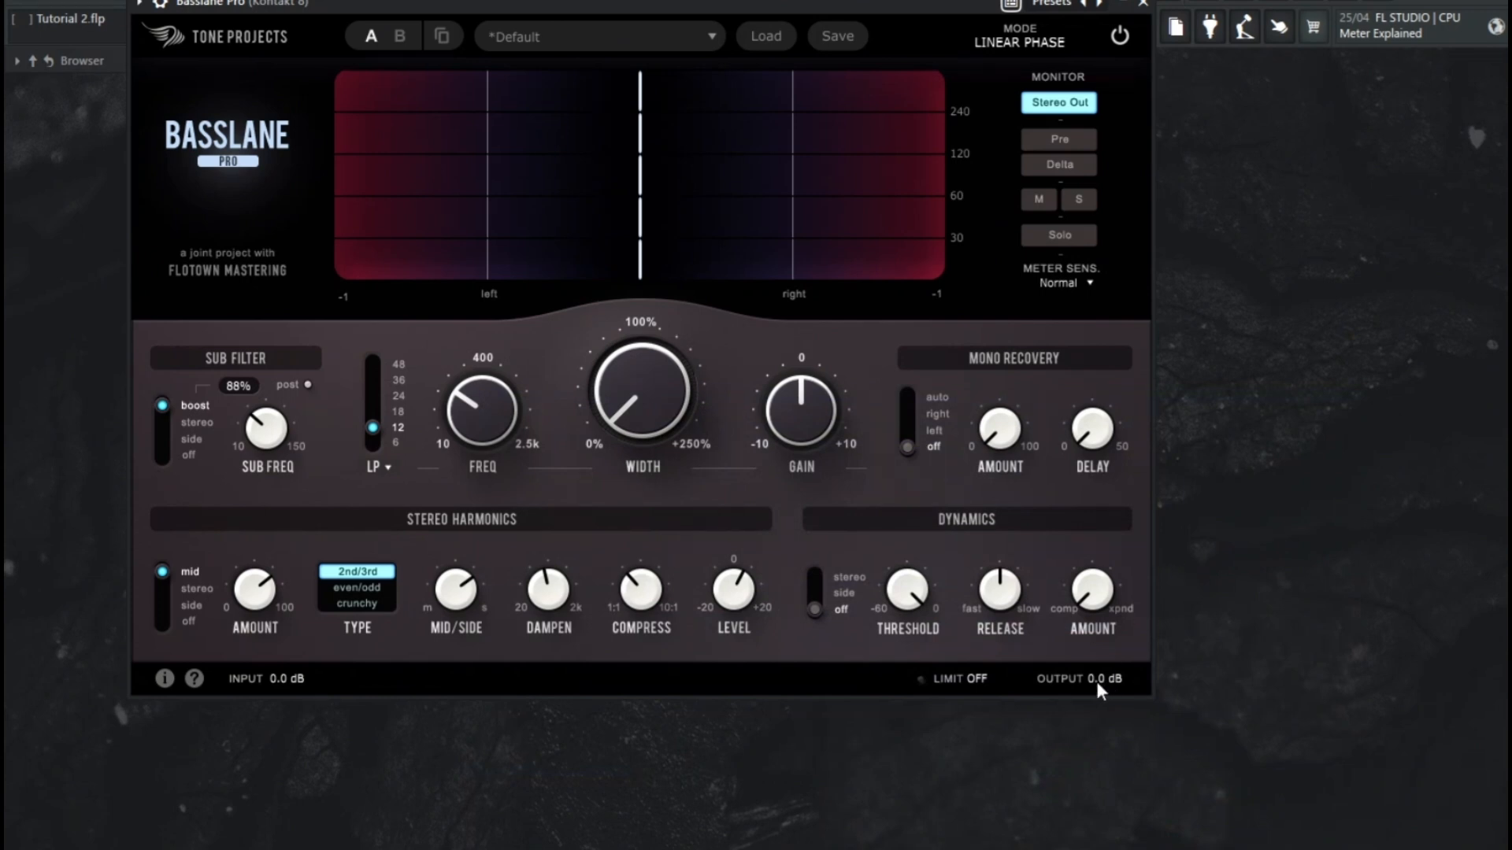
left_click_drag(1095, 679, 1089, 715)
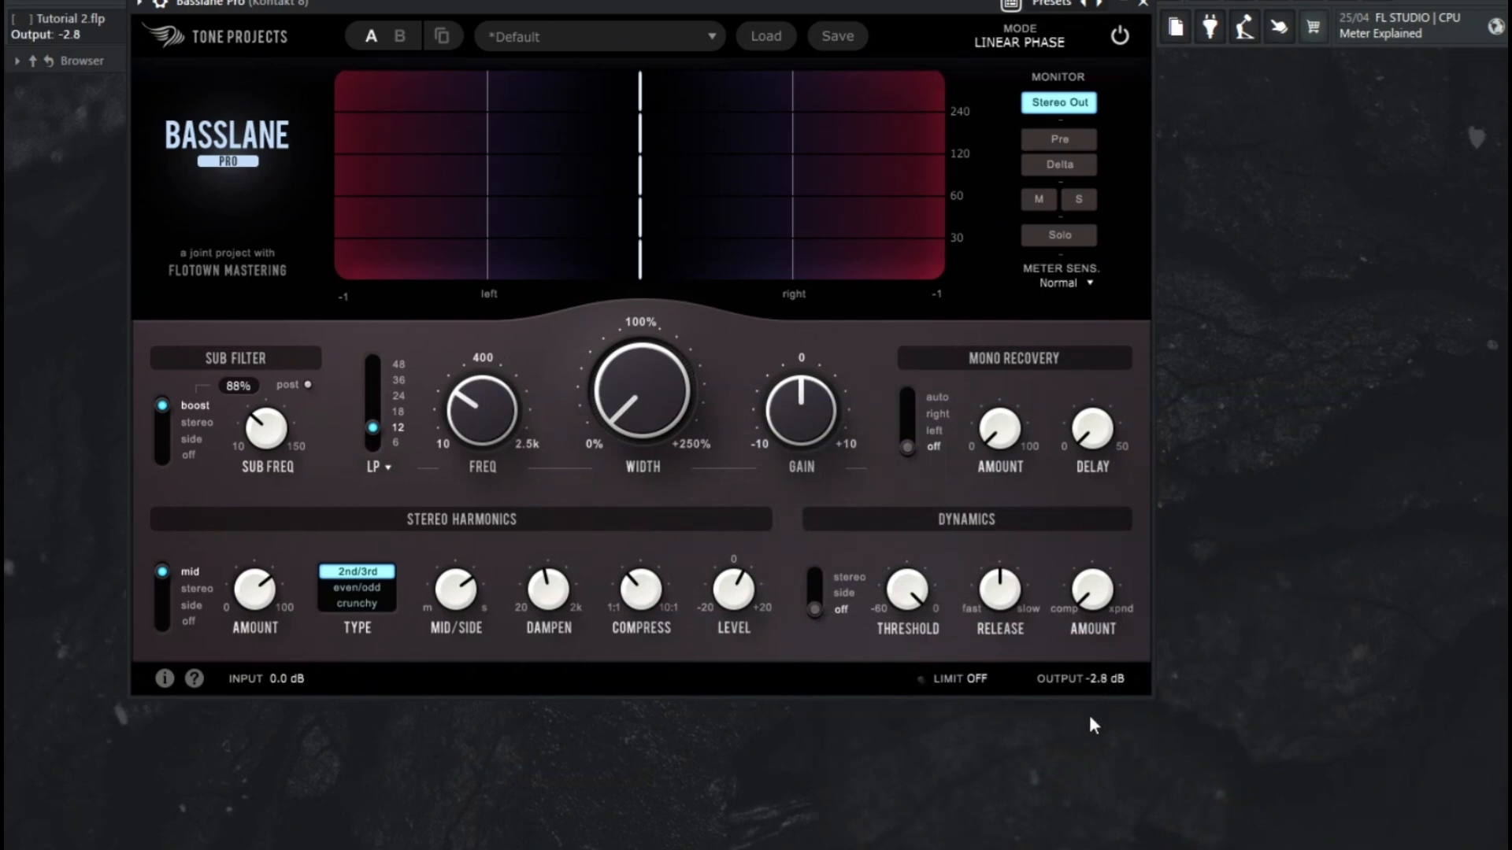